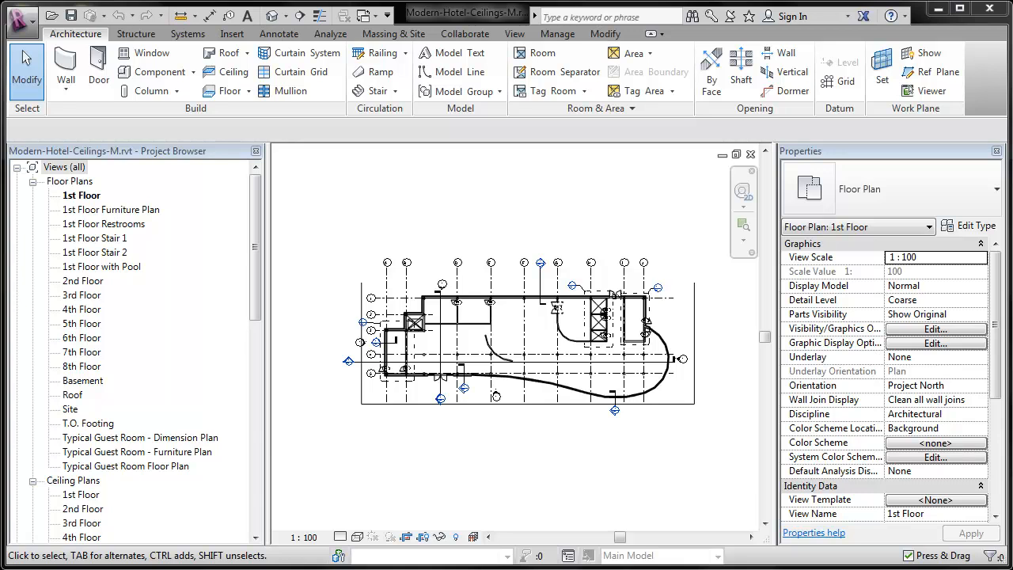
# Open the 1st Floor ceiling plan and hide the grid, section and elevation marker categories in that view.
pyautogui.moveTo(255, 251); pyautogui.dragTo(255, 348)
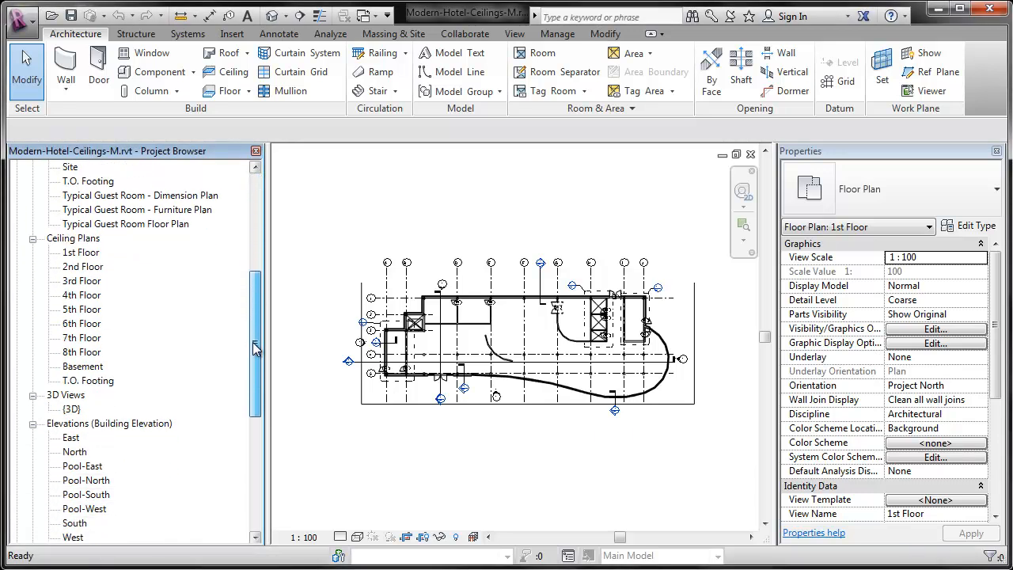
pyautogui.doubleClick(81, 252)
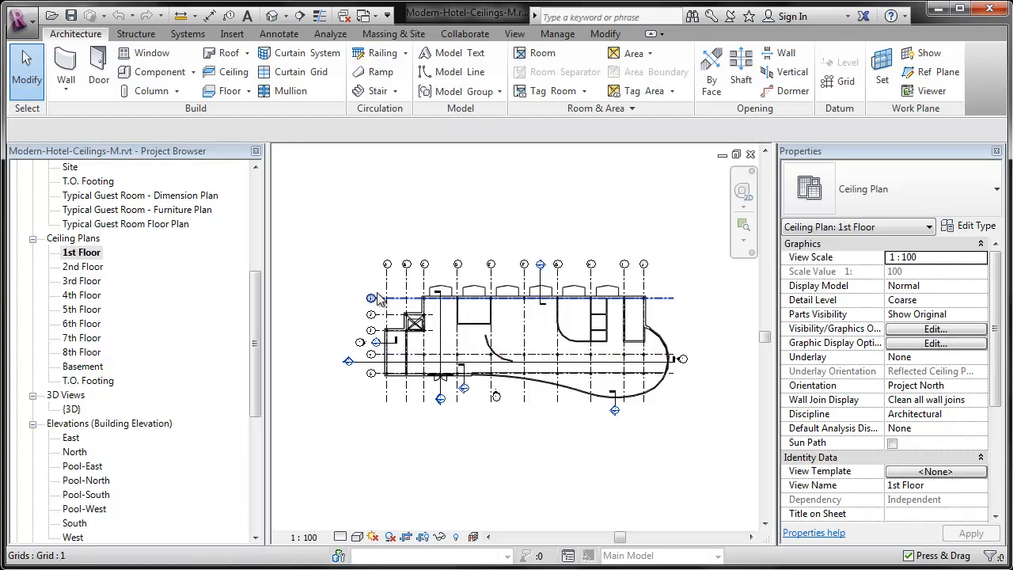
pyautogui.scroll(2, 358, 348)
pyautogui.scroll(1, 358, 350)
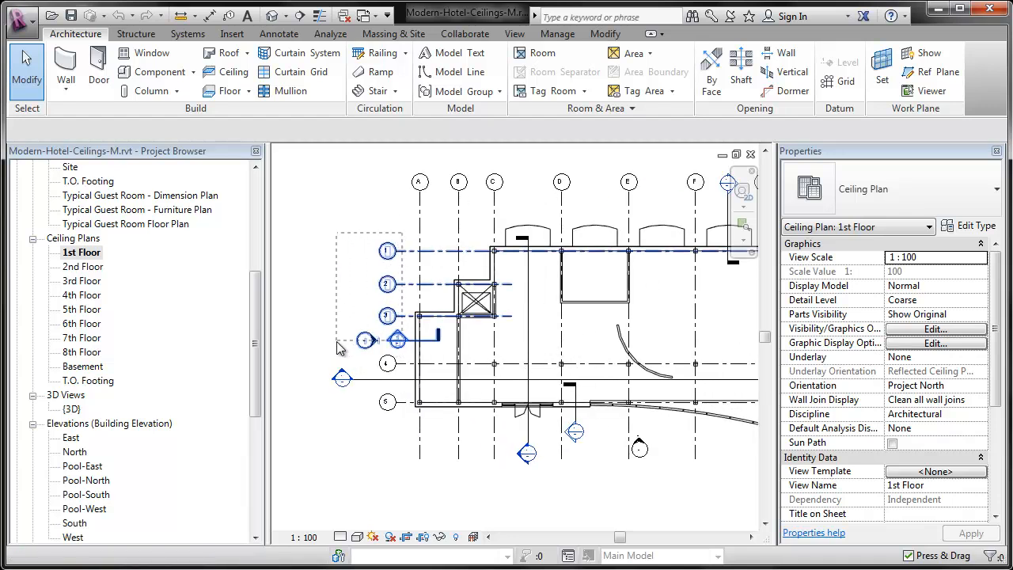
pyautogui.moveTo(406, 228); pyautogui.dragTo(334, 348)
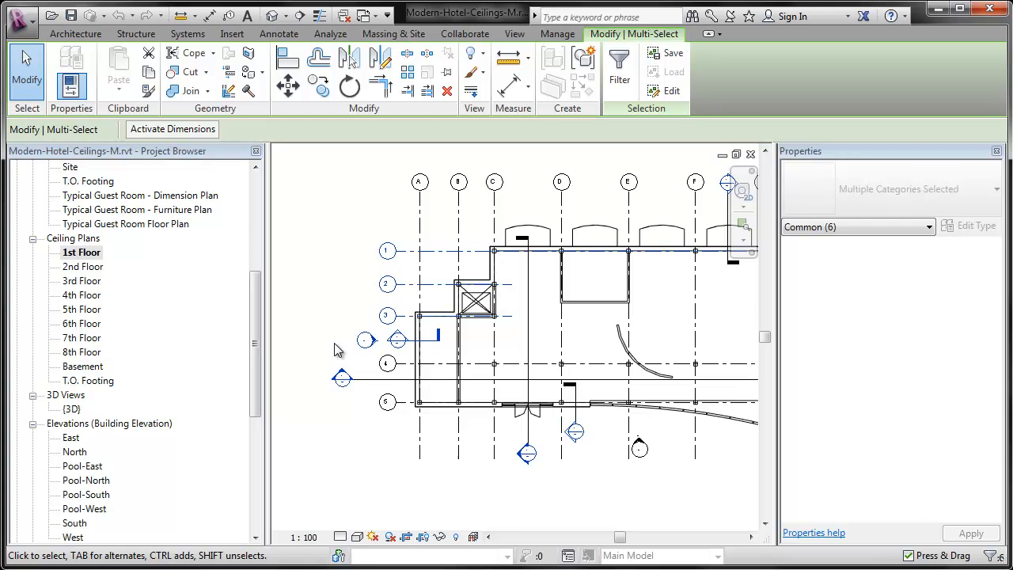
pyautogui.press('e')
pyautogui.press('h')
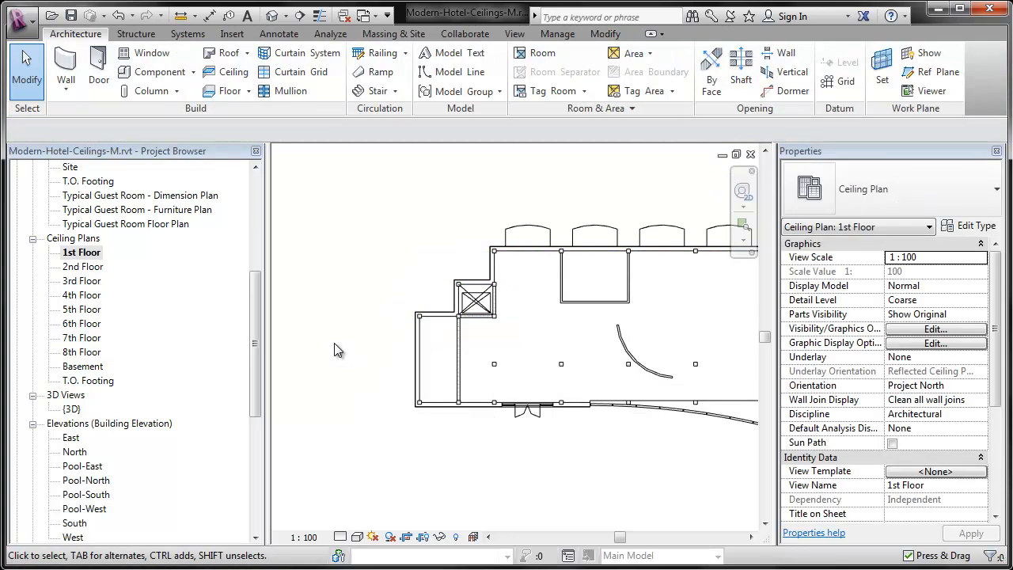
pyautogui.press('z')
pyautogui.press('f')
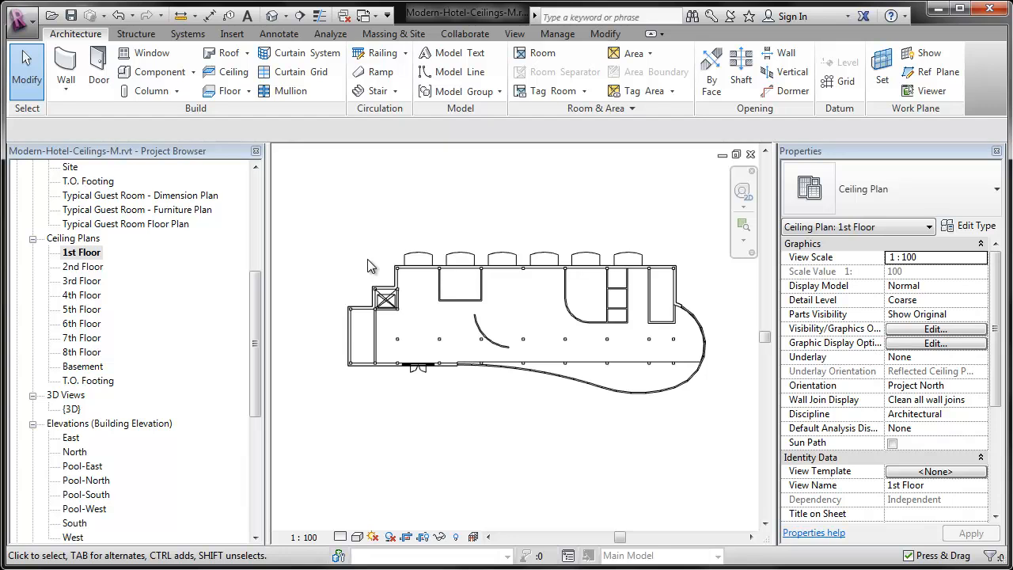
# Try out automatic 600 x 1200mm Grid ceilings in the curved-corner room and the three small rooms beside it.
pyautogui.click(229, 76)
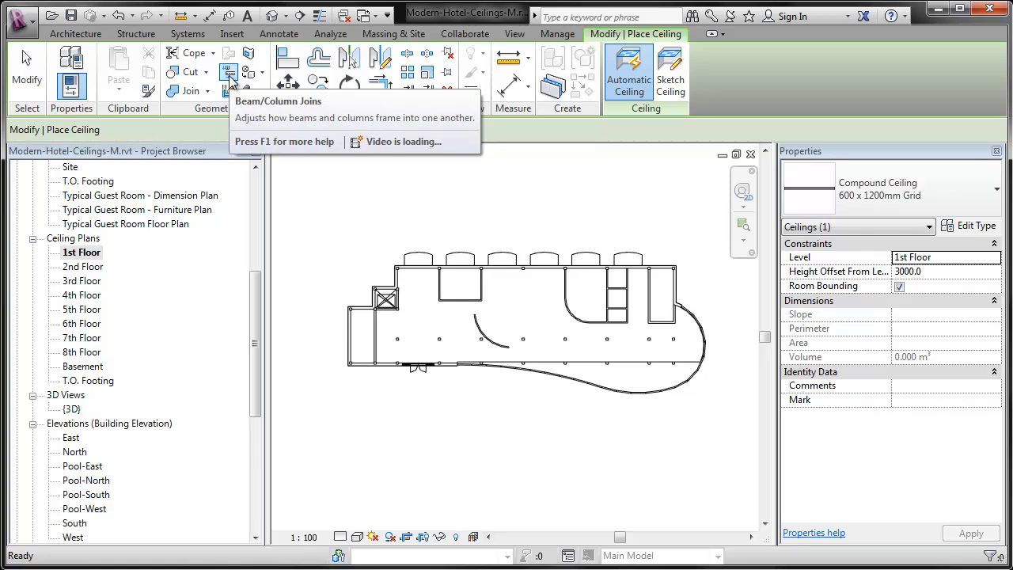
pyautogui.scroll(3, 635, 292)
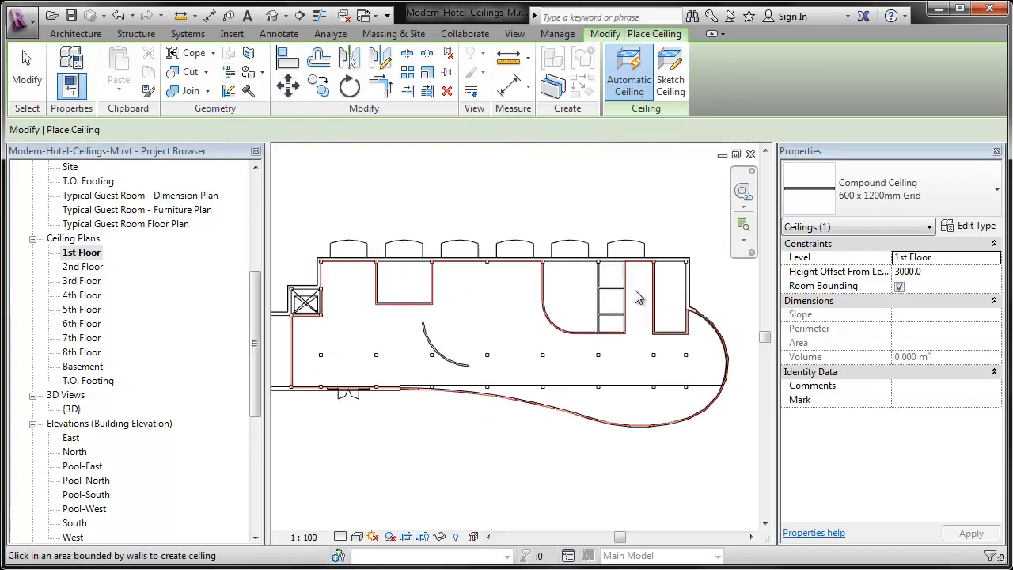
pyautogui.scroll(2, 634, 290)
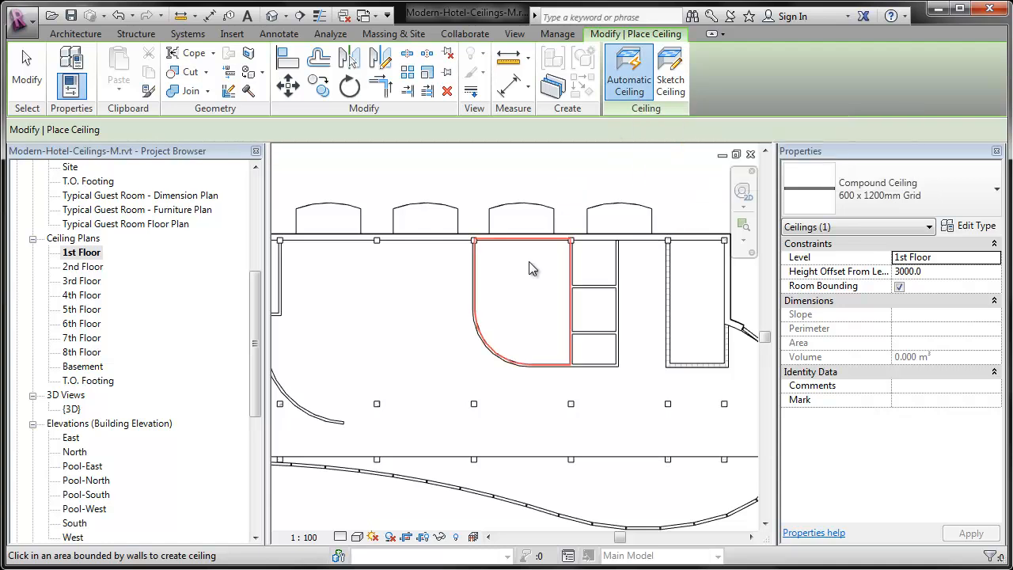
pyautogui.click(531, 287)
pyautogui.click(593, 268)
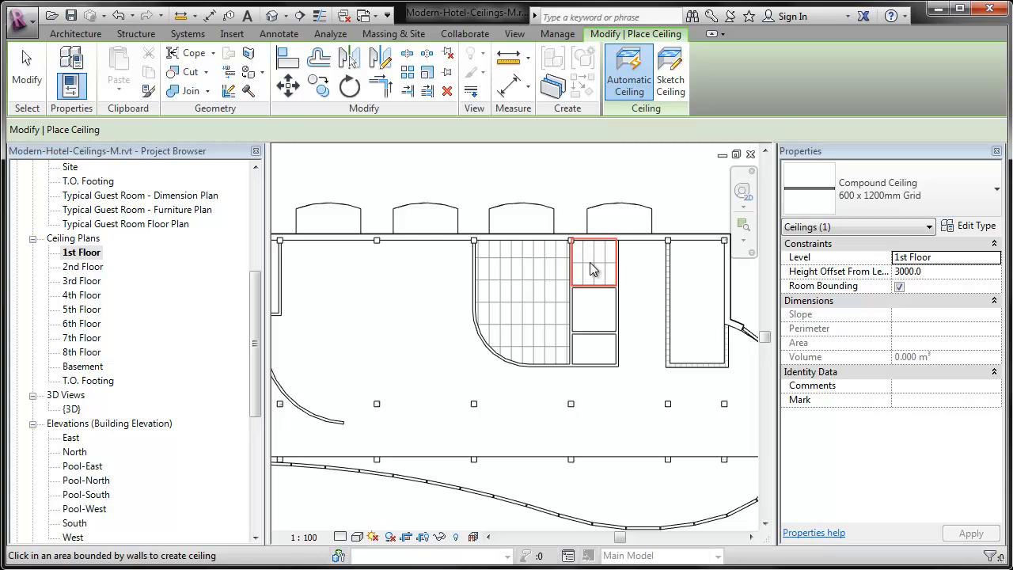
pyautogui.click(588, 308)
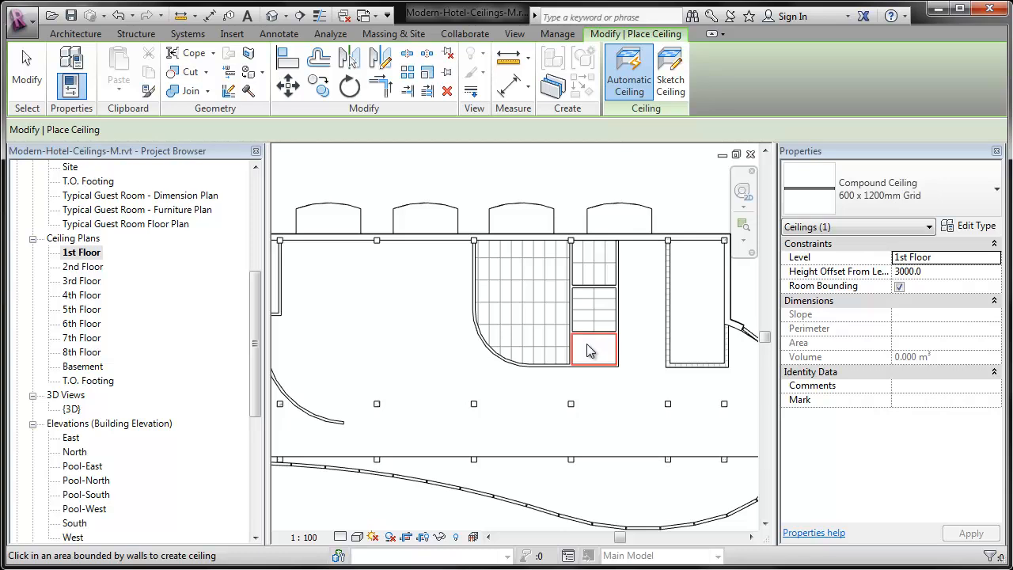
pyautogui.click(590, 351)
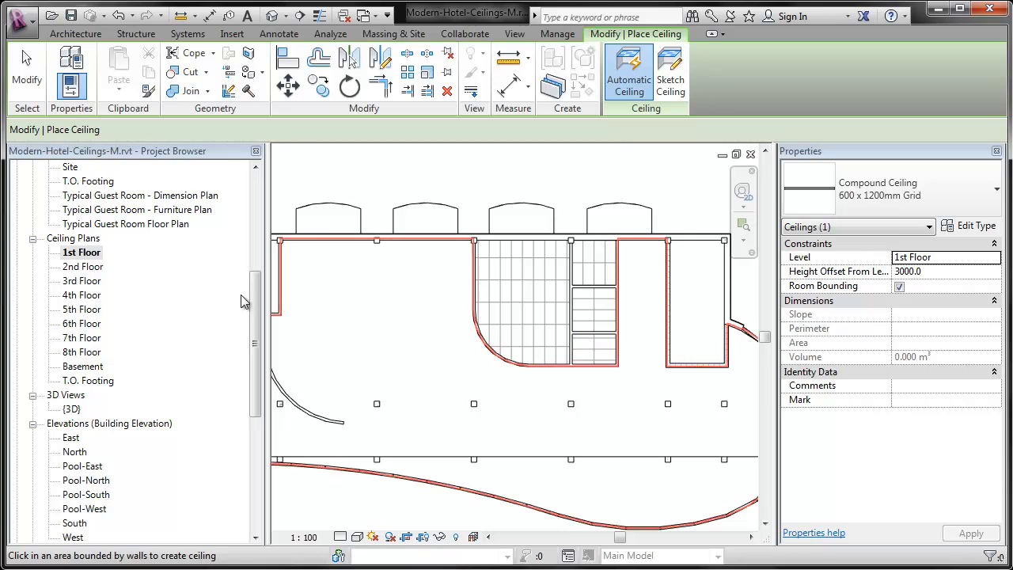
pyautogui.press('Escape')
pyautogui.press('Escape')
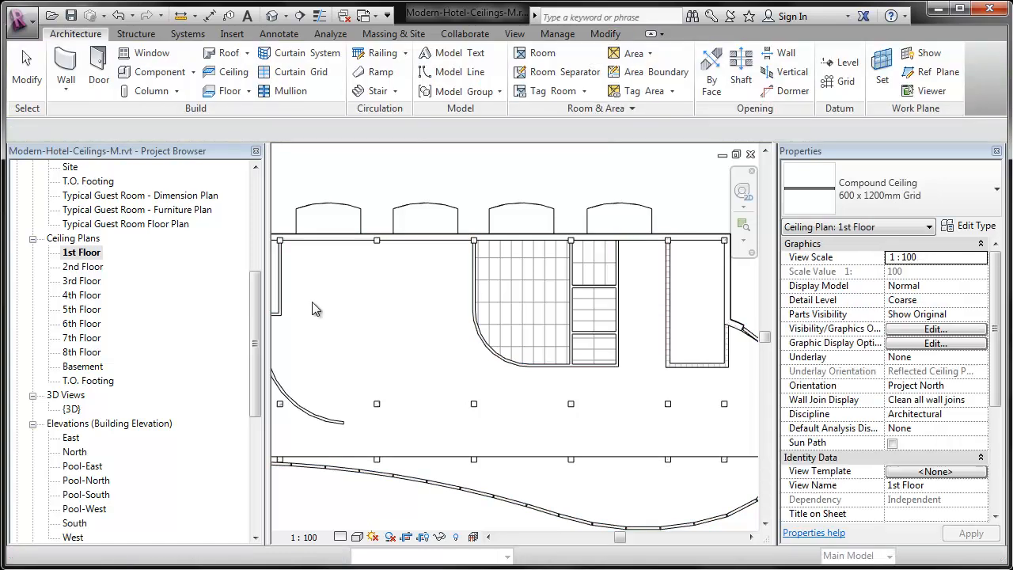
pyautogui.scroll(3, 590, 299)
pyautogui.scroll(-3, 589, 299)
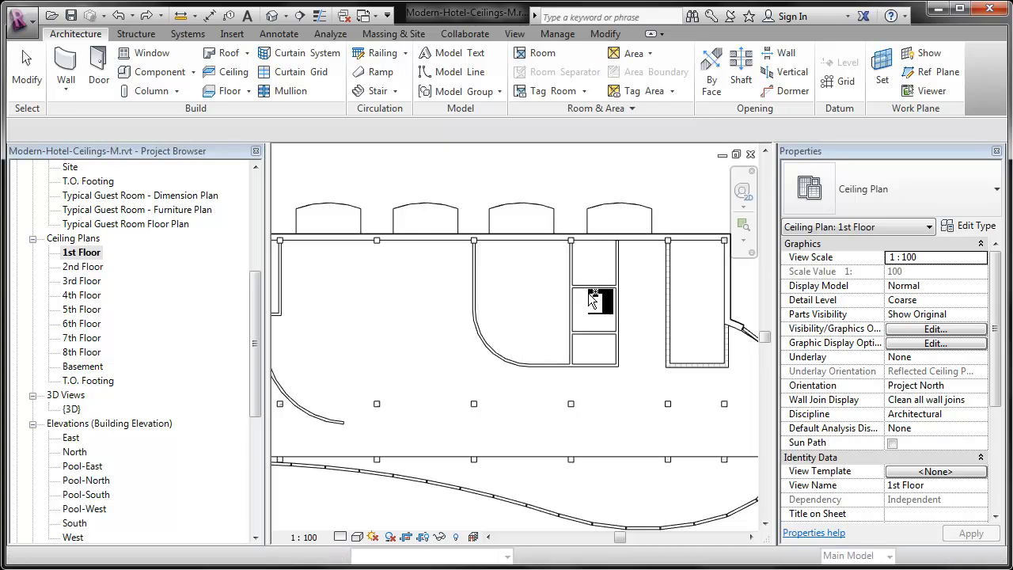
# Place an automatic 600 x 1200mm Grid compound ceiling in the curved-corner room and in each of the three adjoining small rooms.
pyautogui.click(227, 71)
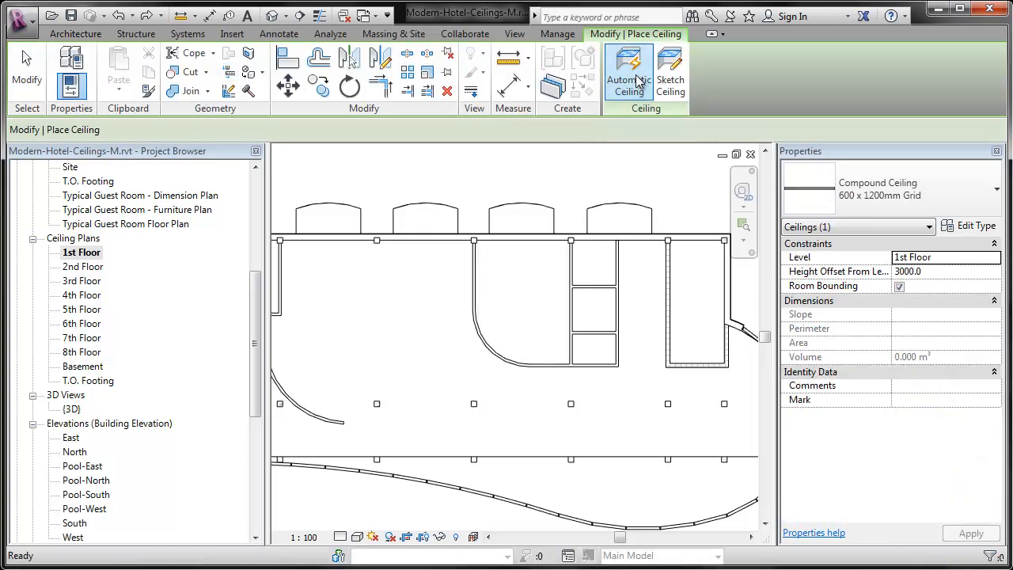
pyautogui.scroll(2, 545, 302)
pyautogui.scroll(2, 545, 305)
pyautogui.moveTo(543, 328); pyautogui.dragTo(467, 344, button='middle')
pyautogui.scroll(1, 467, 343)
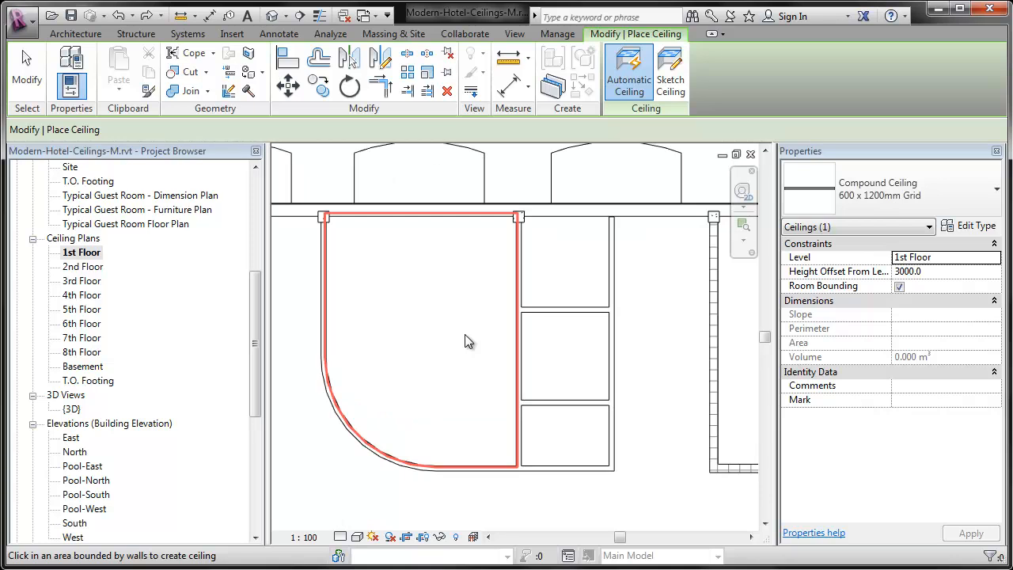
pyautogui.click(466, 333)
pyautogui.click(581, 271)
pyautogui.click(568, 345)
pyautogui.click(559, 437)
pyautogui.press('Escape')
pyautogui.press('Escape')
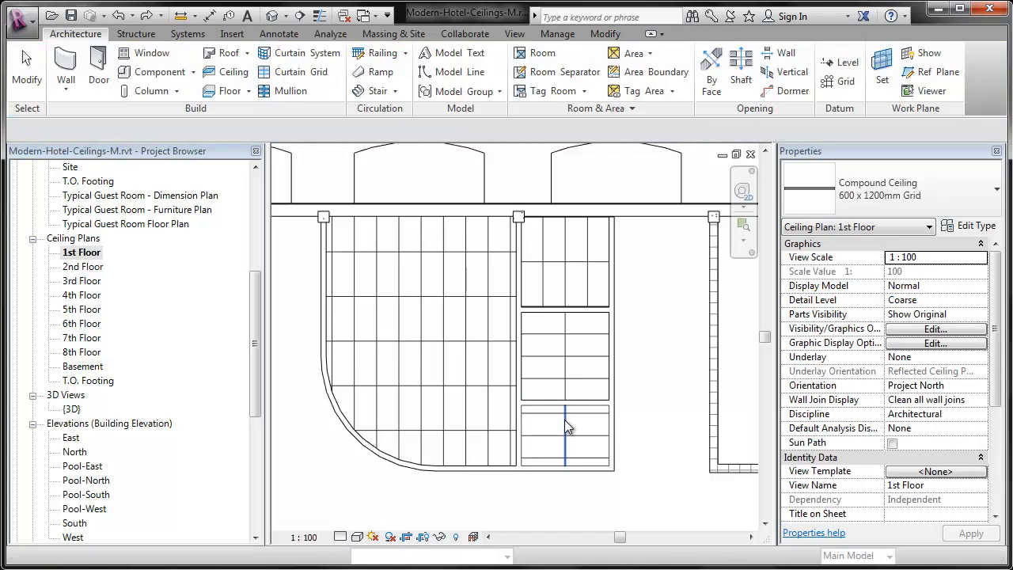
# Try selecting the lower two small-room ceilings together, and clear the selection.
pyautogui.click(566, 427)
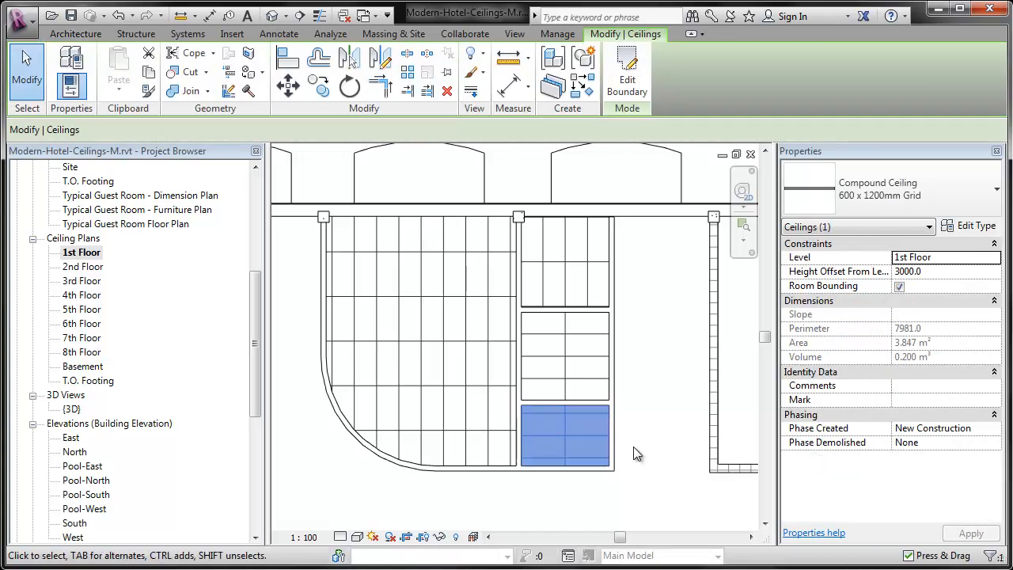
pyautogui.click(625, 440)
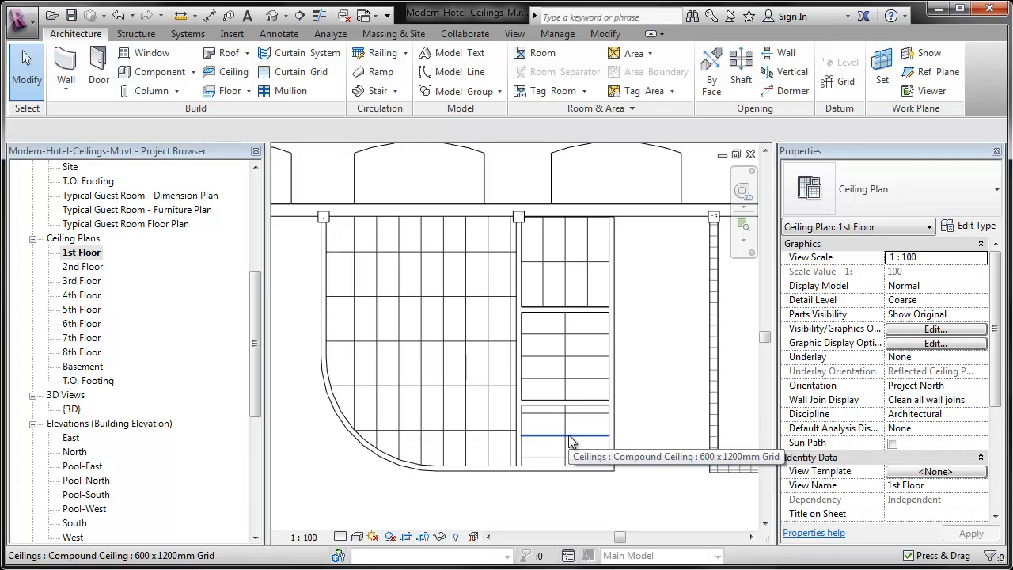
pyautogui.press('Tab')
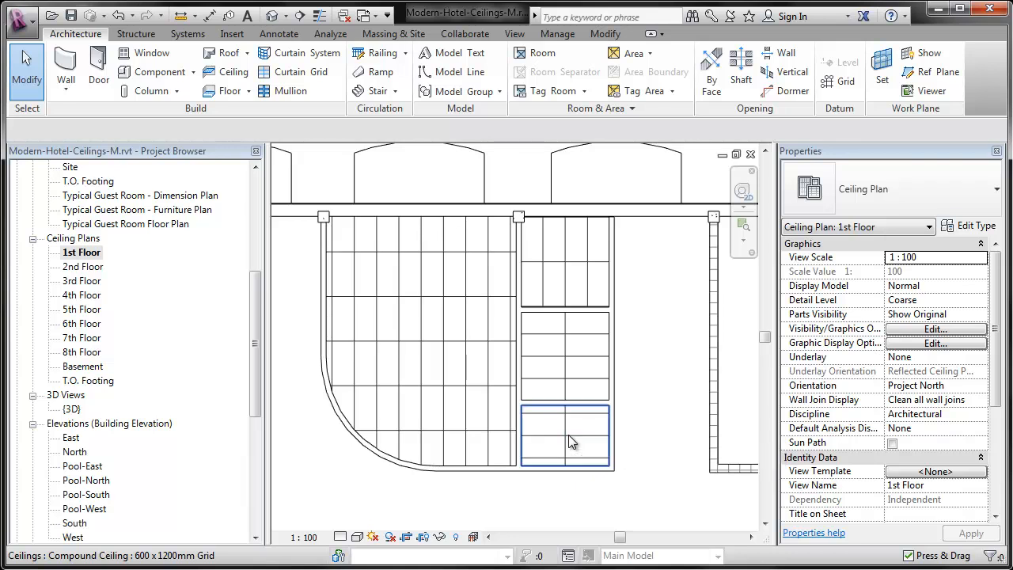
pyautogui.click(568, 434)
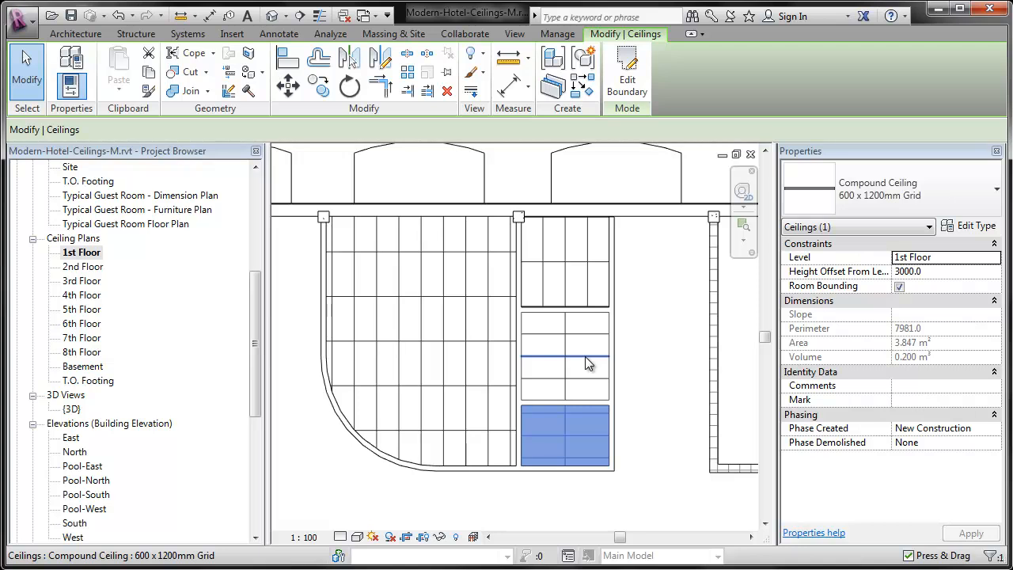
pyautogui.press('Tab')
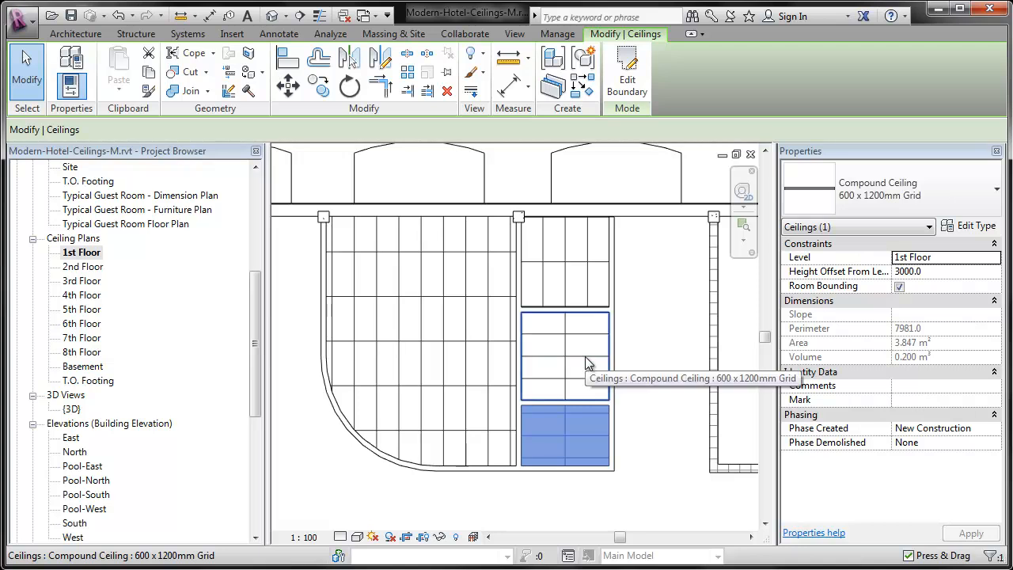
pyautogui.keyDown('ctrl'); pyautogui.click(588, 357); pyautogui.keyUp('ctrl')
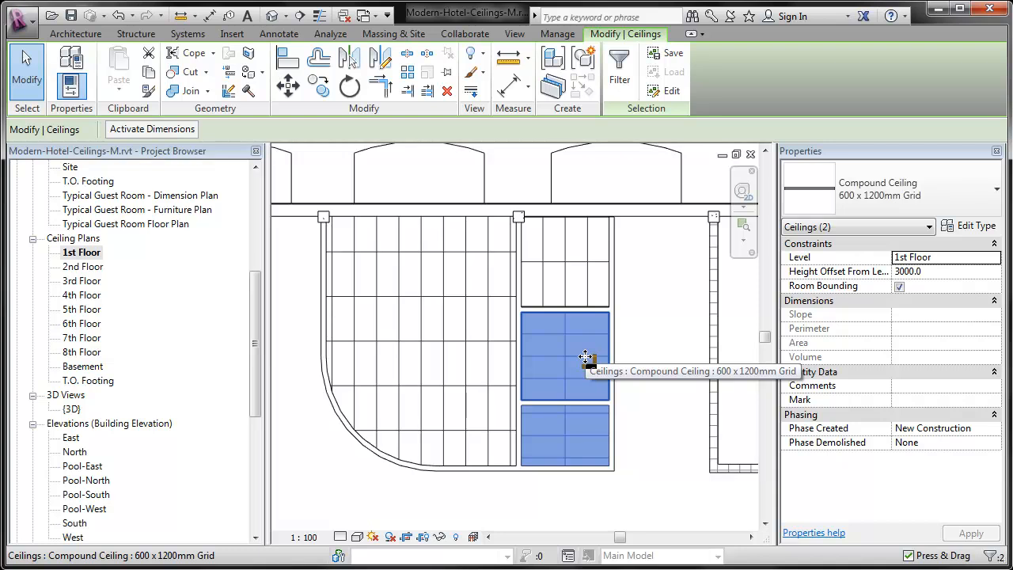
pyautogui.click(631, 355)
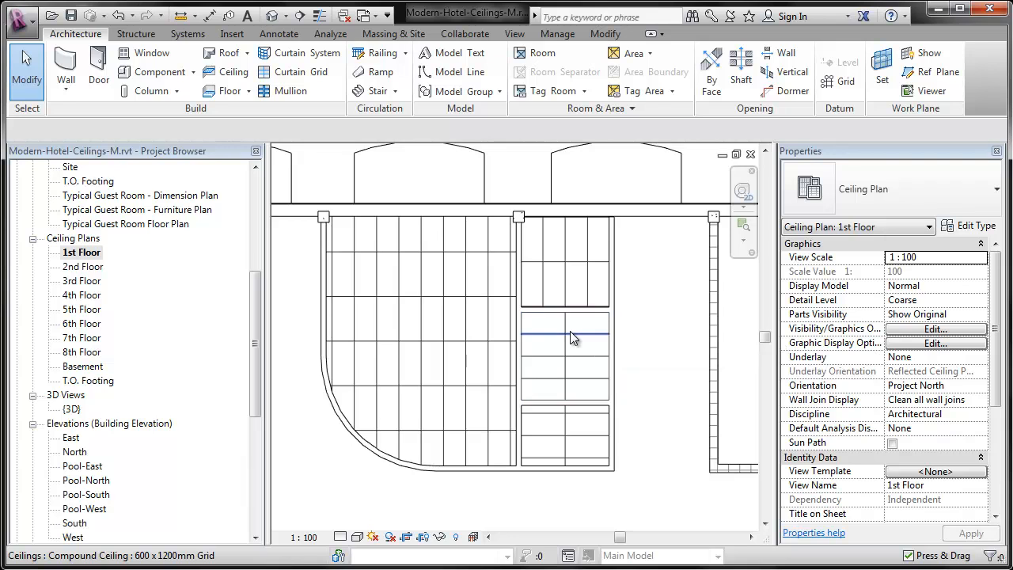
# Change the ceilings of the upper two small rooms to the 600 x 600mm Grid compound ceiling type.
pyautogui.click(571, 336)
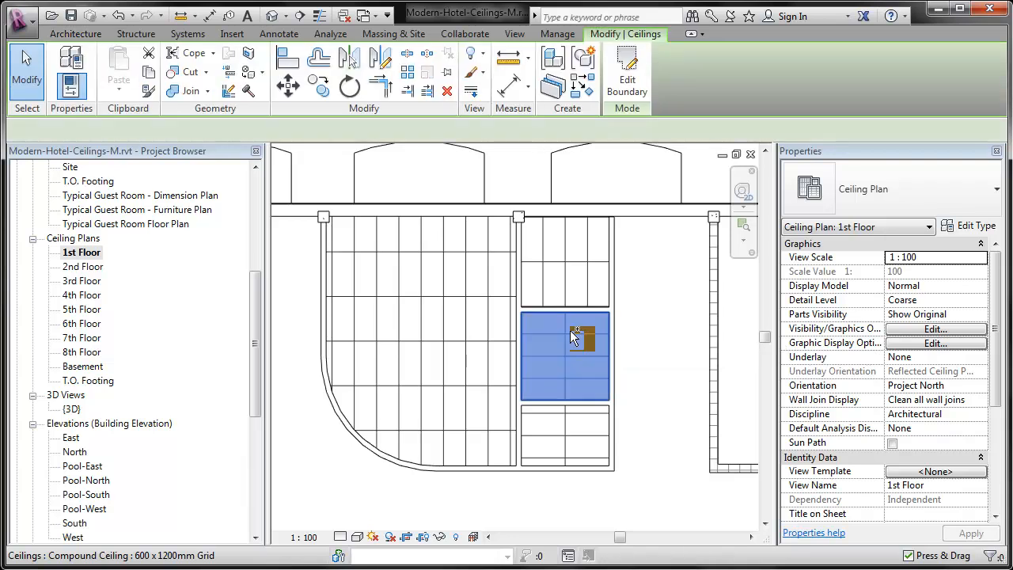
pyautogui.keyDown('ctrl'); pyautogui.click(584, 265); pyautogui.keyUp('ctrl')
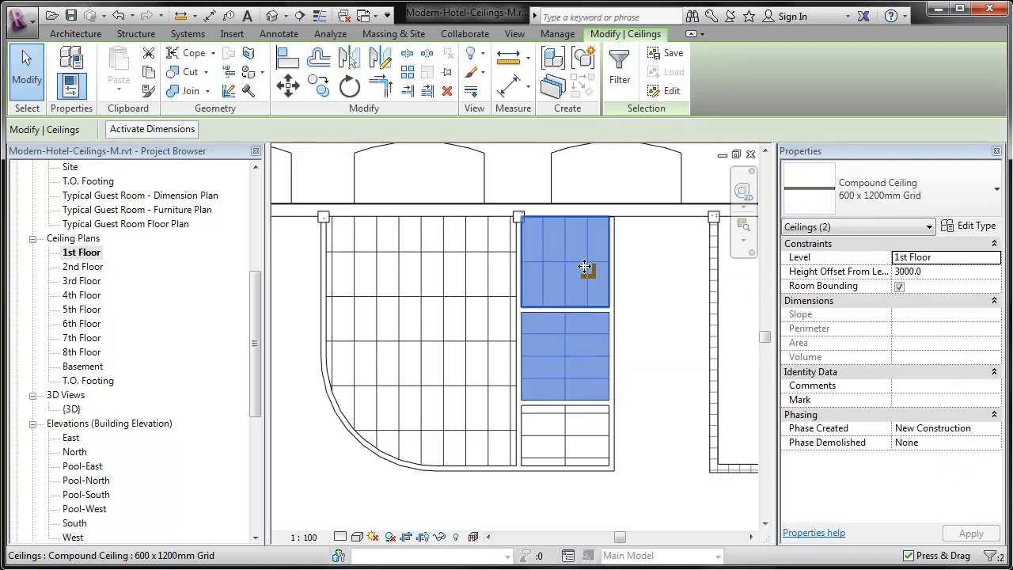
pyautogui.click(867, 183)
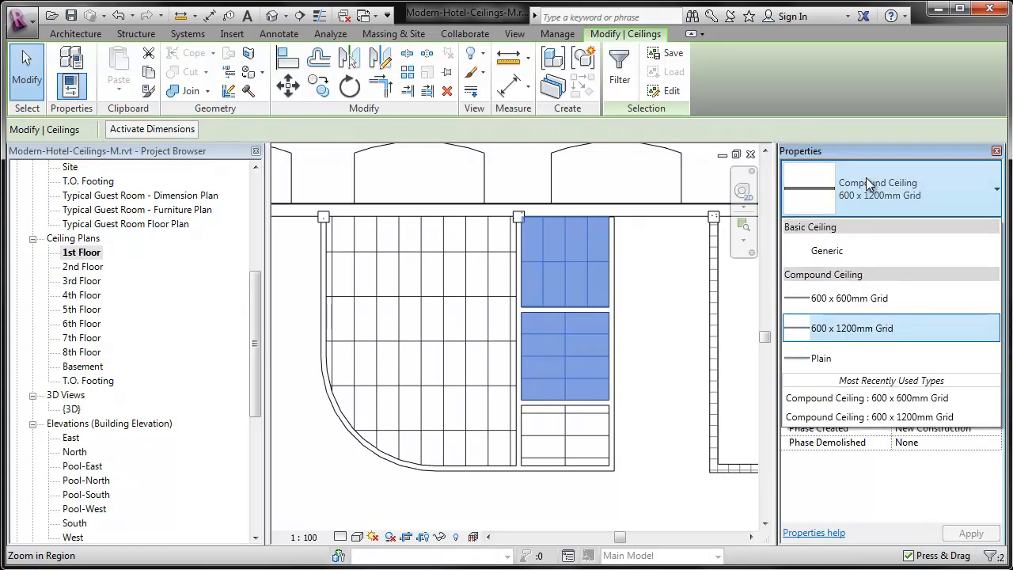
pyautogui.click(866, 303)
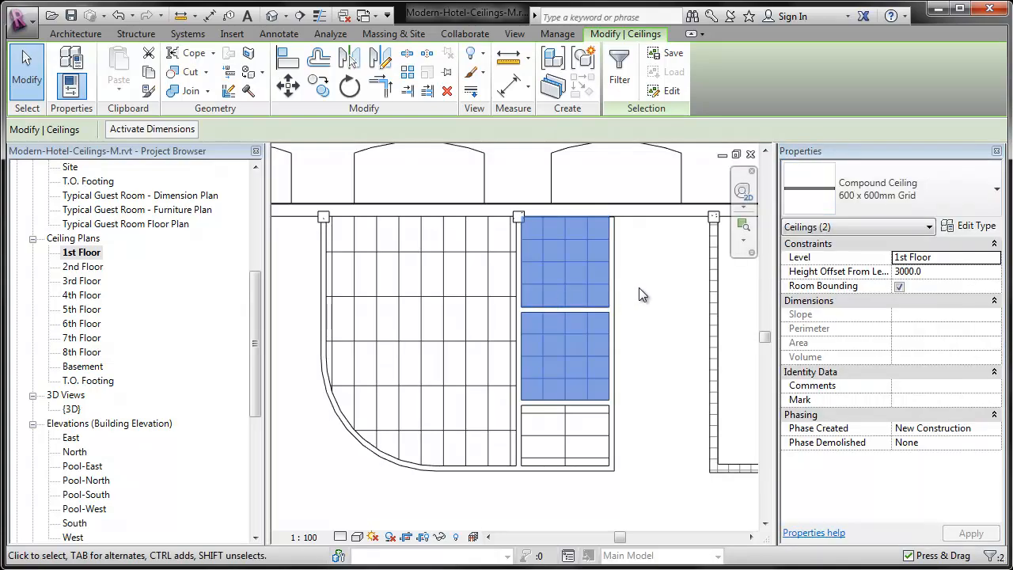
pyautogui.click(641, 294)
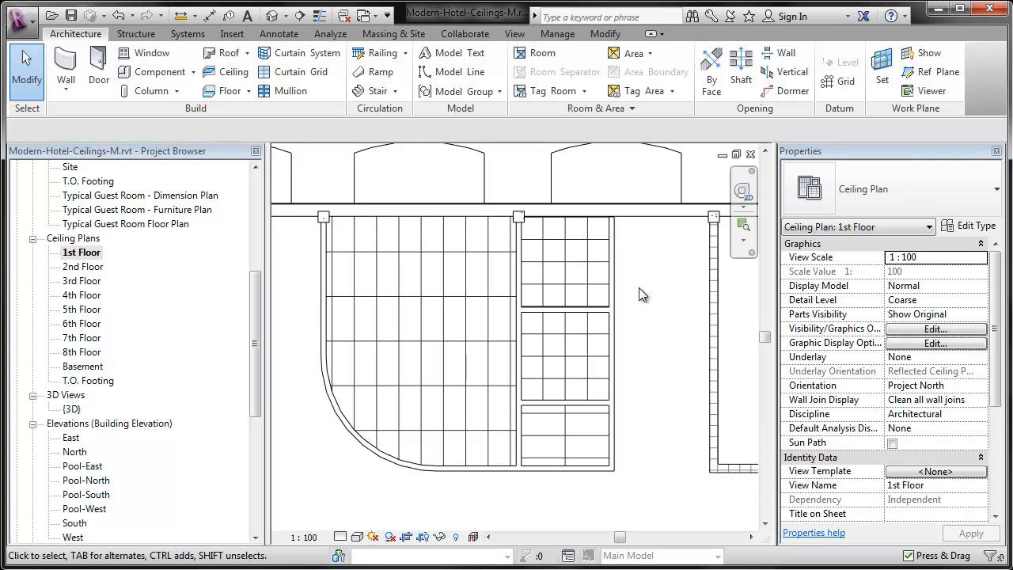
# Set the height offset from level of the two 600 x 600mm Grid ceilings to 2750.0.
pyautogui.click(566, 269)
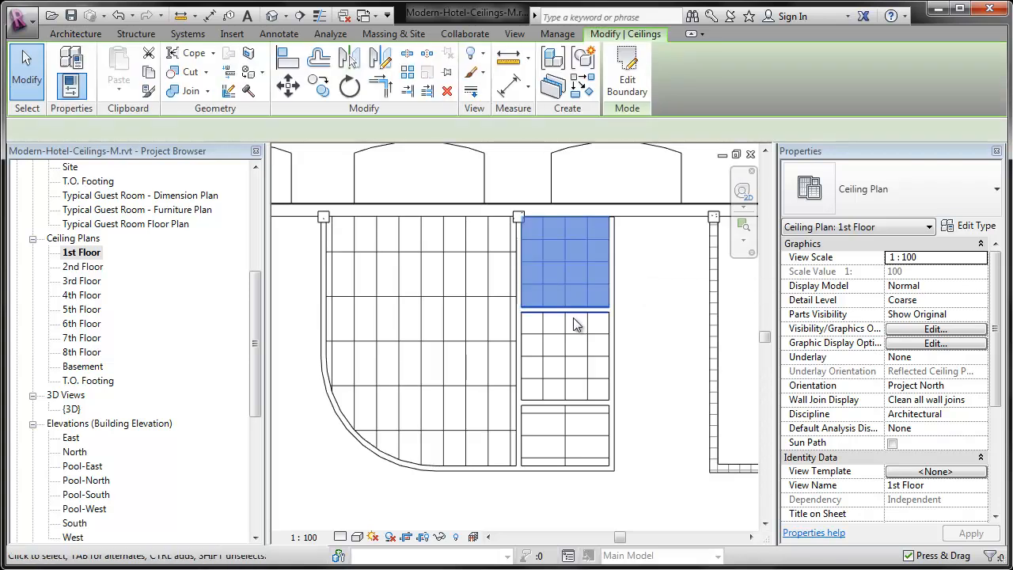
pyautogui.keyDown('ctrl'); pyautogui.click(574, 336); pyautogui.keyUp('ctrl')
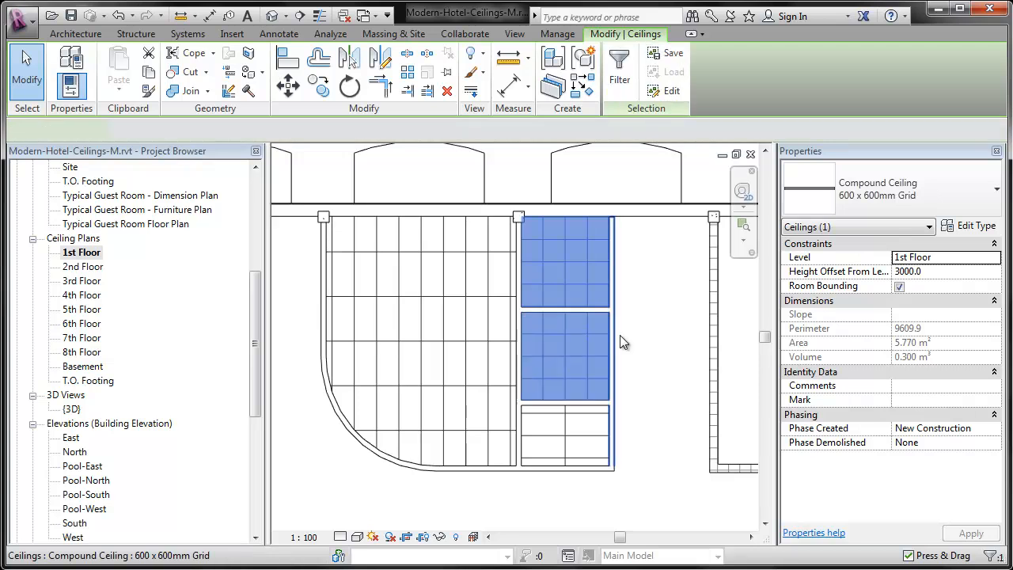
pyautogui.click(953, 274)
pyautogui.write('2750.0')
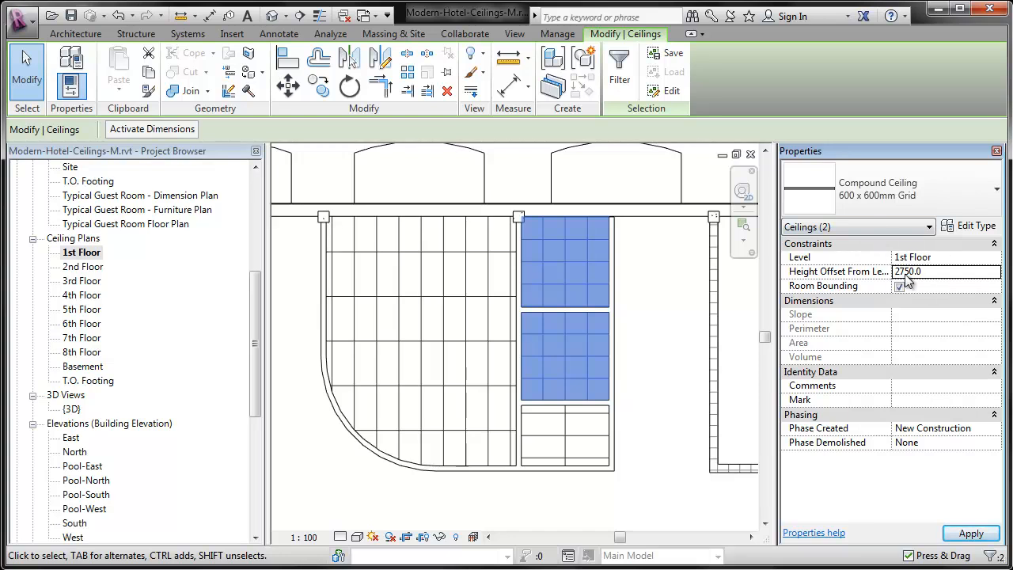
pyautogui.click(667, 284)
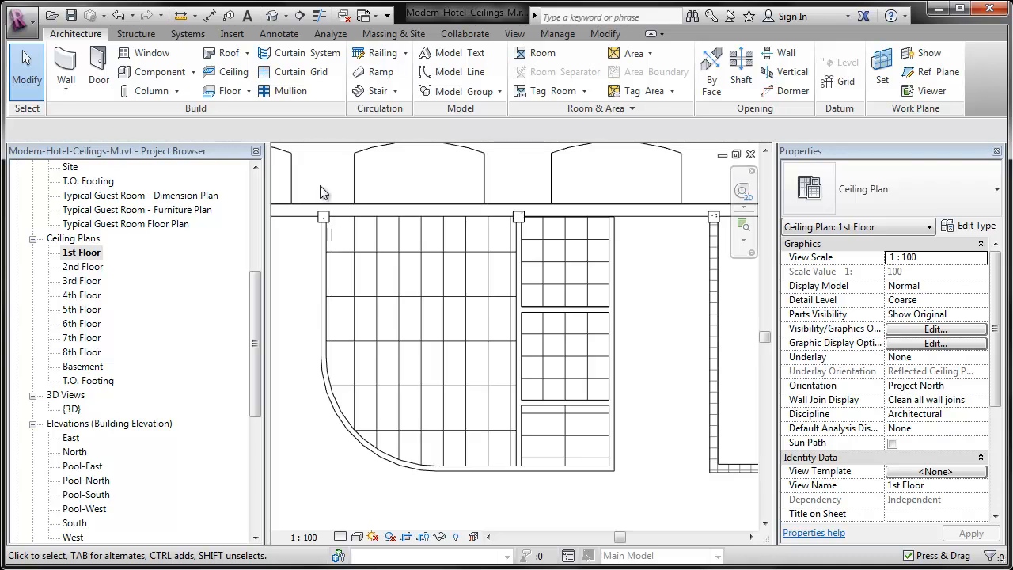
# Start loading a component family and open the library folder Architecture > Components > 77 Electrical > 77-41 Luminaires and lamps.
pyautogui.click(160, 73)
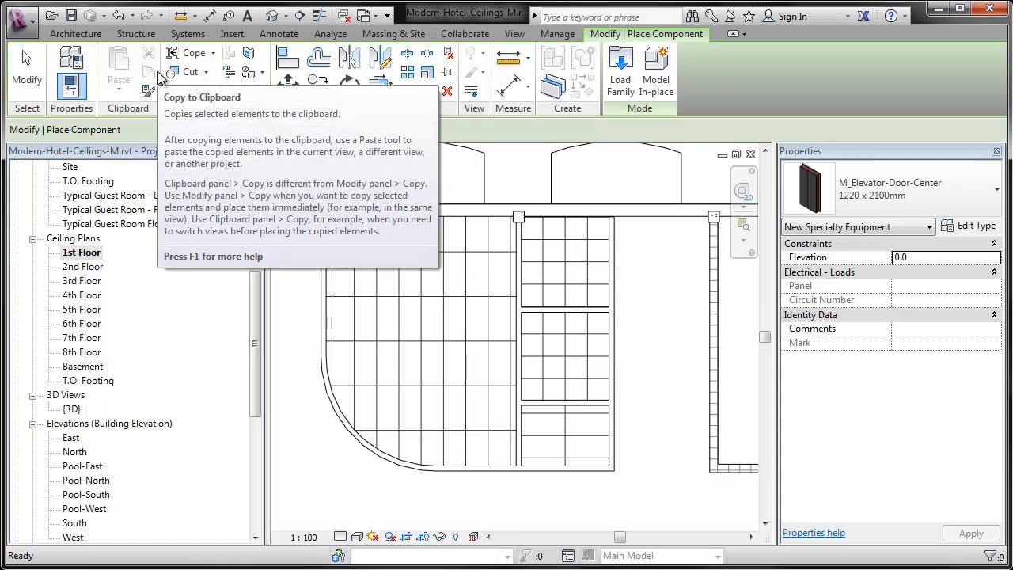
pyautogui.click(620, 70)
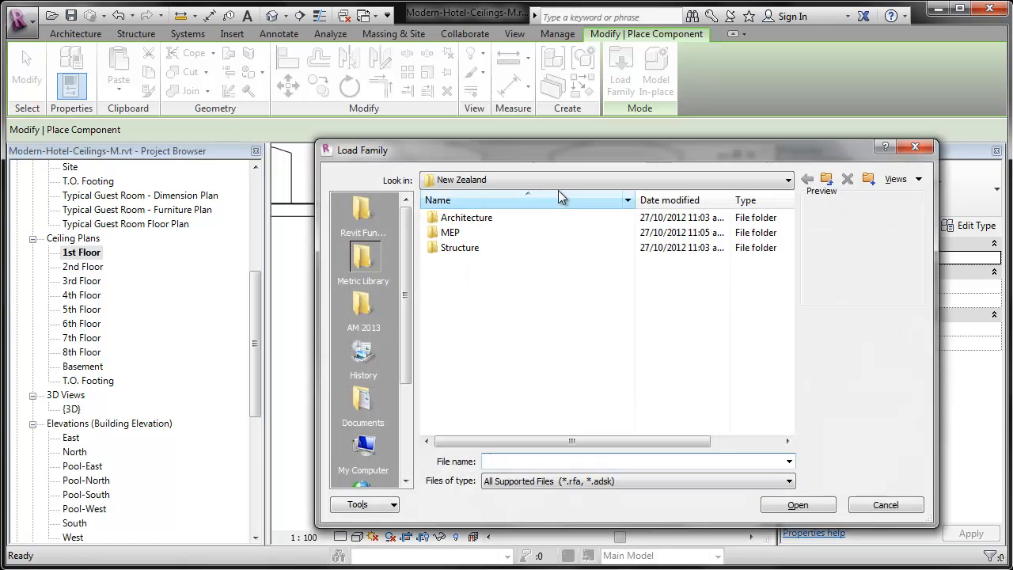
pyautogui.doubleClick(482, 218)
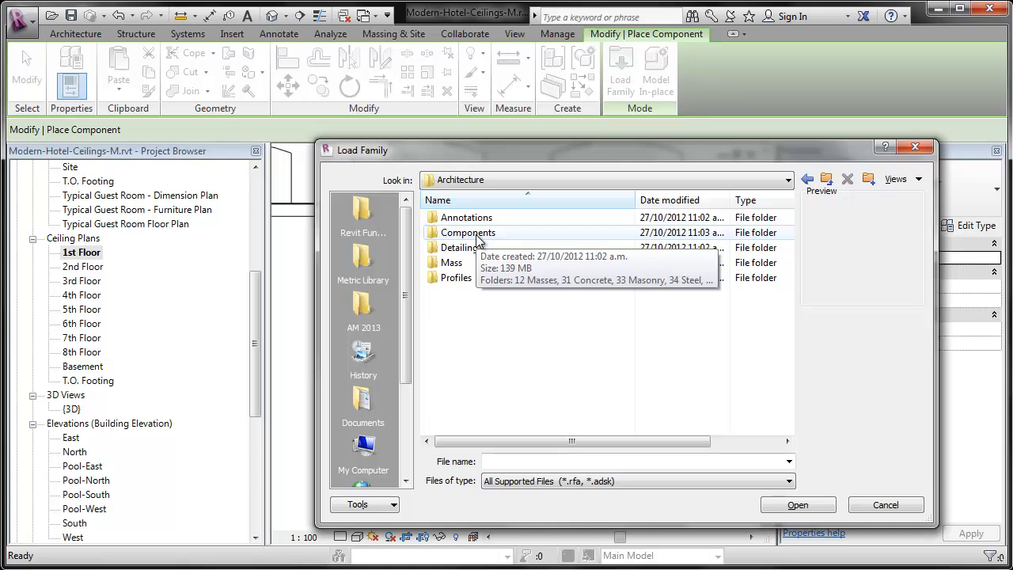
pyautogui.doubleClick(477, 237)
pyautogui.click(509, 418)
pyautogui.scroll(-3, 510, 408)
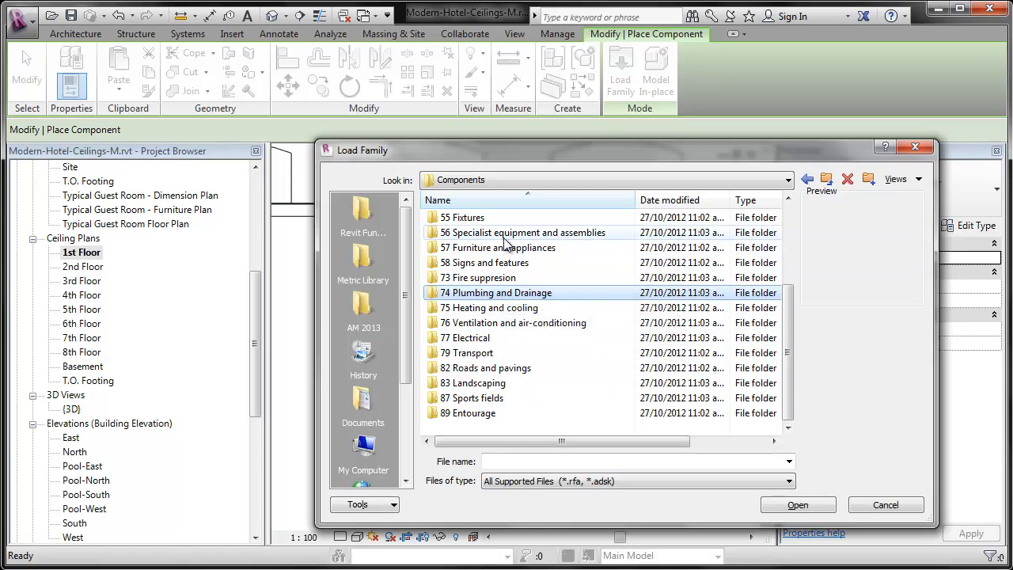
pyautogui.doubleClick(500, 338)
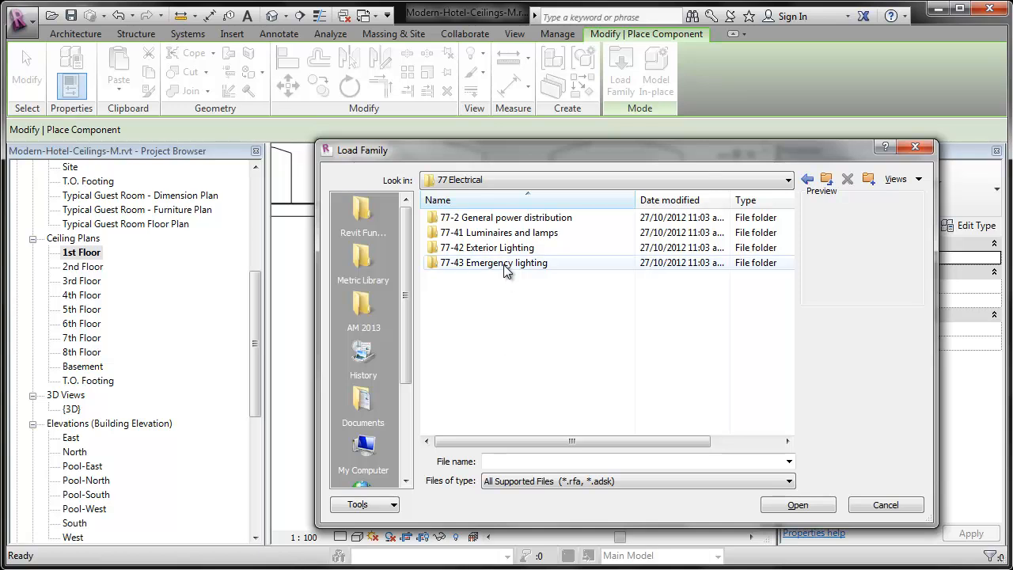
pyautogui.doubleClick(506, 233)
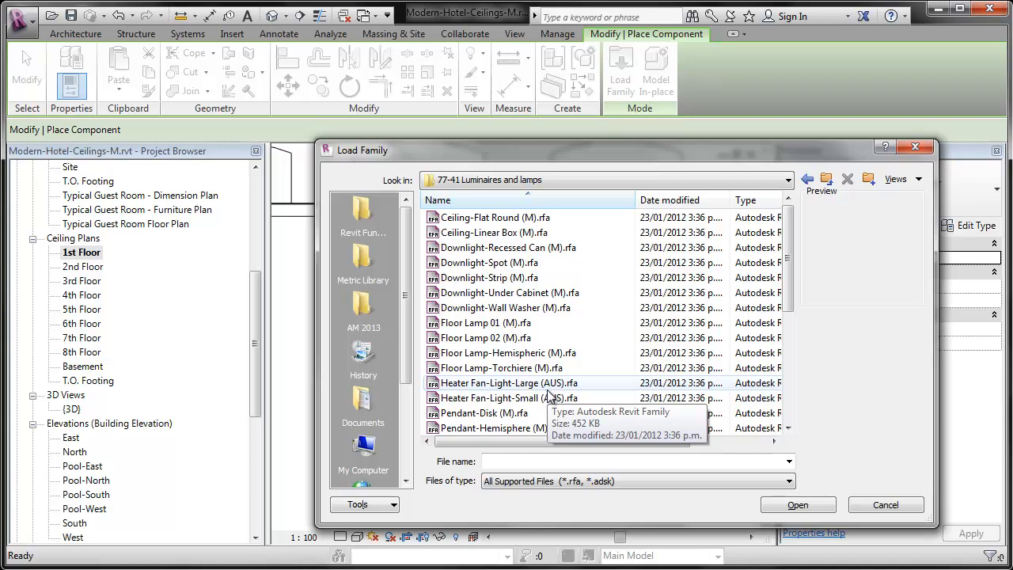
# Load the Downlight-Recessed Can (M), Troffer-Parabolic Square (M) and Troffer-Parabolic Rectangular (M) families together into the project.
pyautogui.moveTo(789, 277)
pyautogui.mouseDown()
pyautogui.moveTo(790, 379)
pyautogui.moveTo(786, 279)
pyautogui.mouseUp()
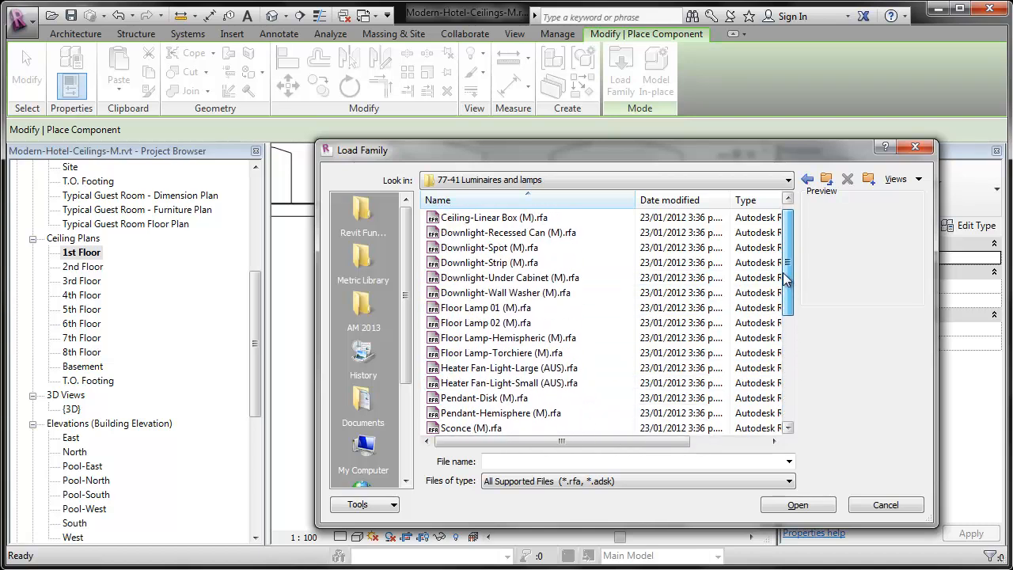
pyautogui.click(533, 234)
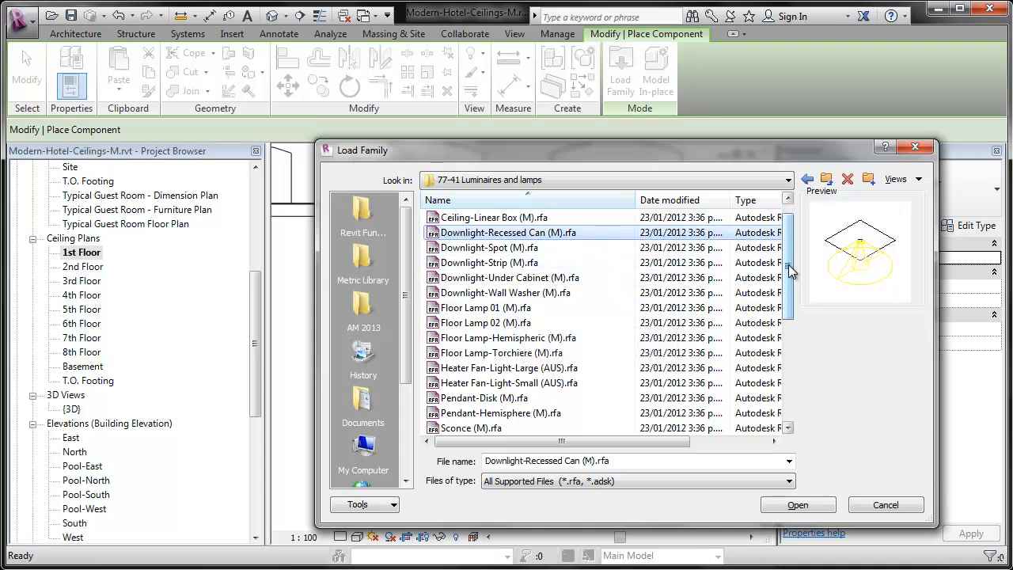
pyautogui.moveTo(789, 272); pyautogui.dragTo(789, 371)
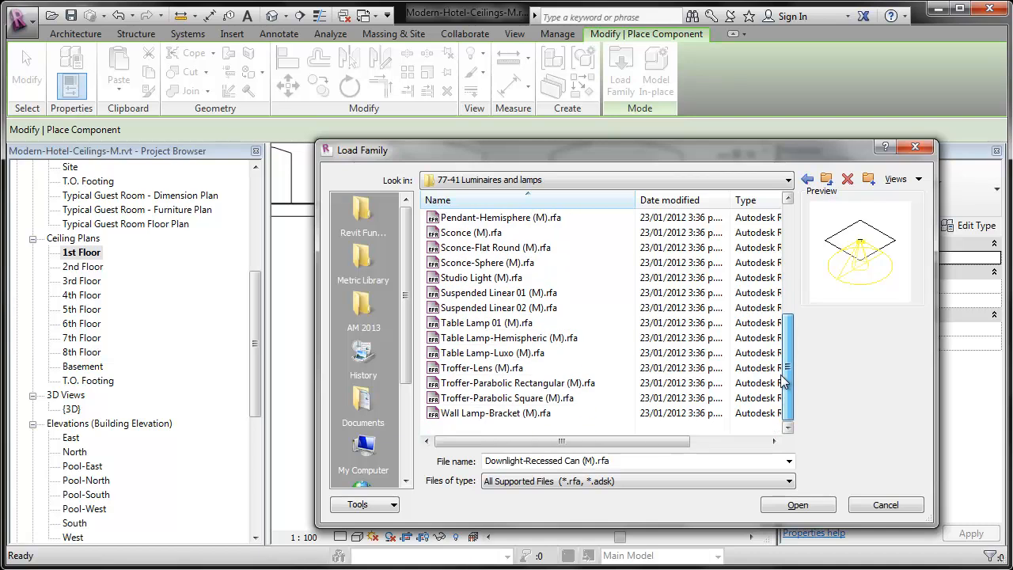
pyautogui.keyDown('ctrl'); pyautogui.click(571, 398); pyautogui.keyUp('ctrl')
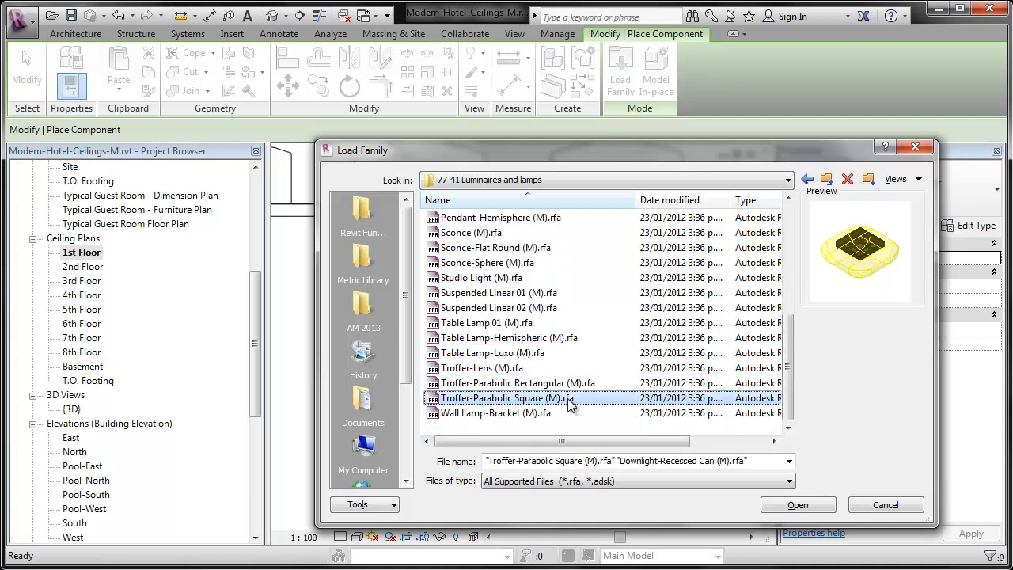
pyautogui.keyDown('ctrl'); pyautogui.click(574, 383); pyautogui.keyUp('ctrl')
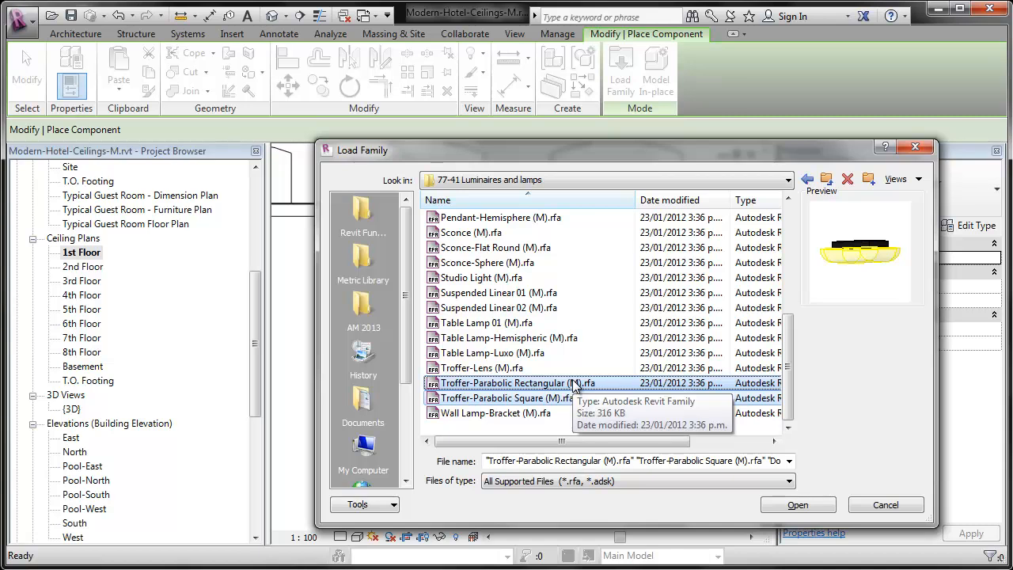
pyautogui.click(771, 502)
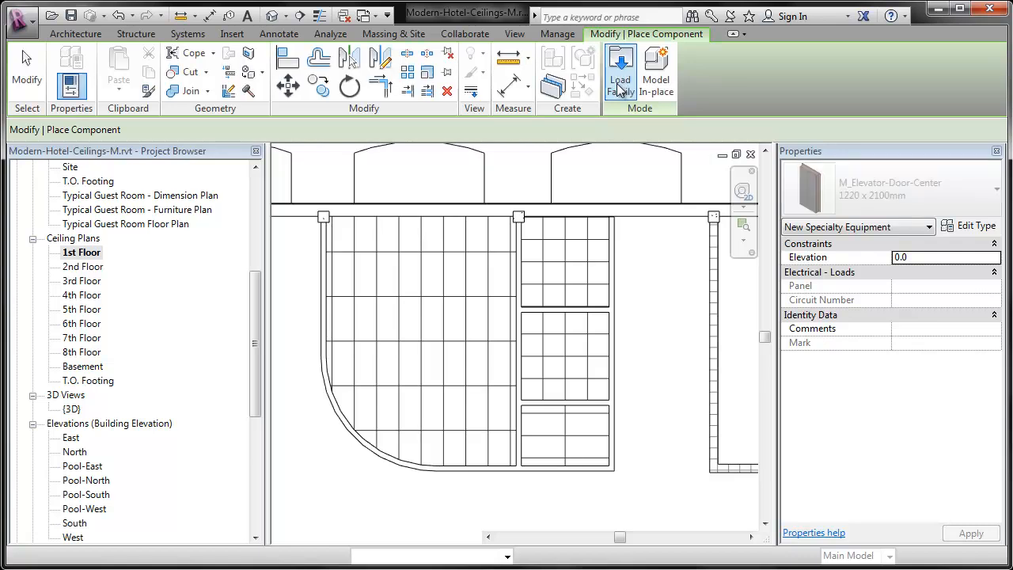
# Browse the 76 Ventilation and air-conditioning component folder and its 76-13 Kitchen air exhaust systems subfolder for further families.
pyautogui.click(620, 80)
pyautogui.doubleClick(443, 218)
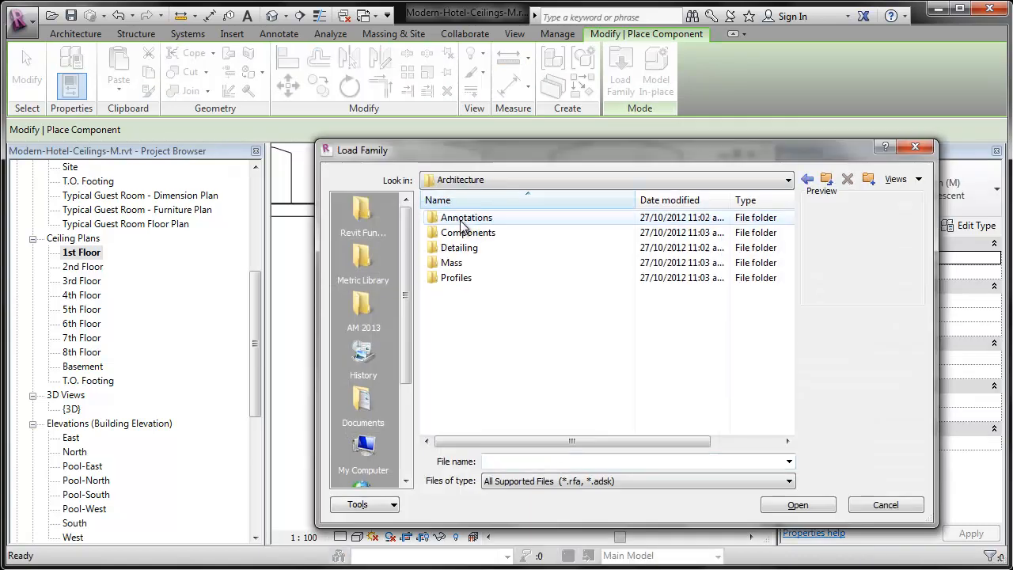
pyautogui.doubleClick(468, 234)
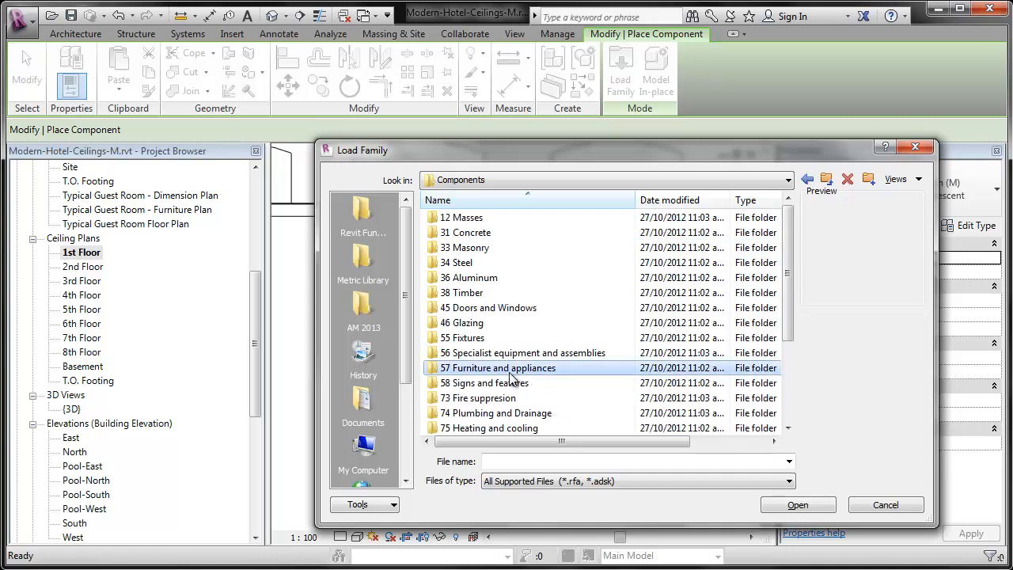
pyautogui.scroll(-3, 518, 383)
pyautogui.doubleClick(517, 323)
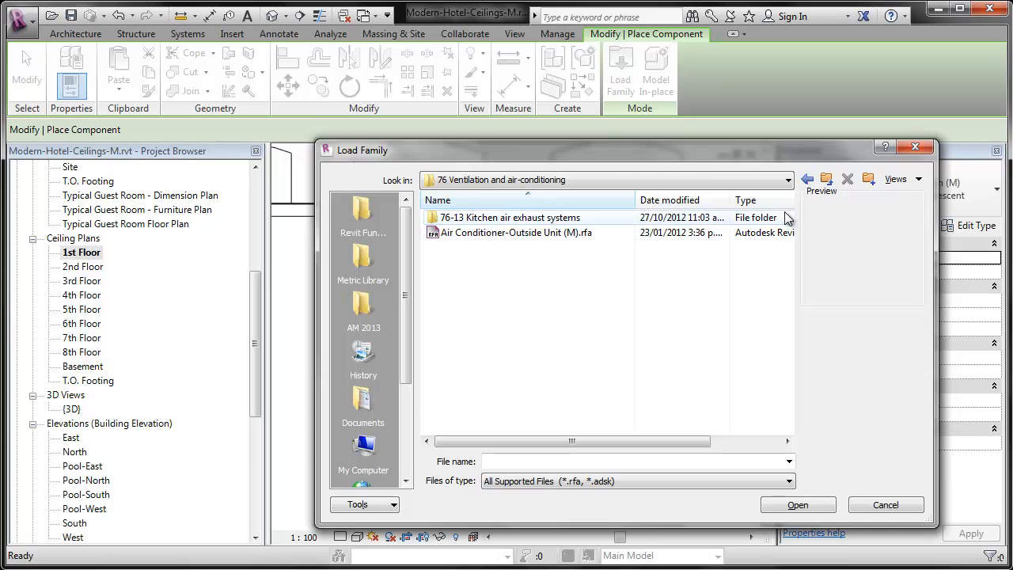
pyautogui.doubleClick(601, 219)
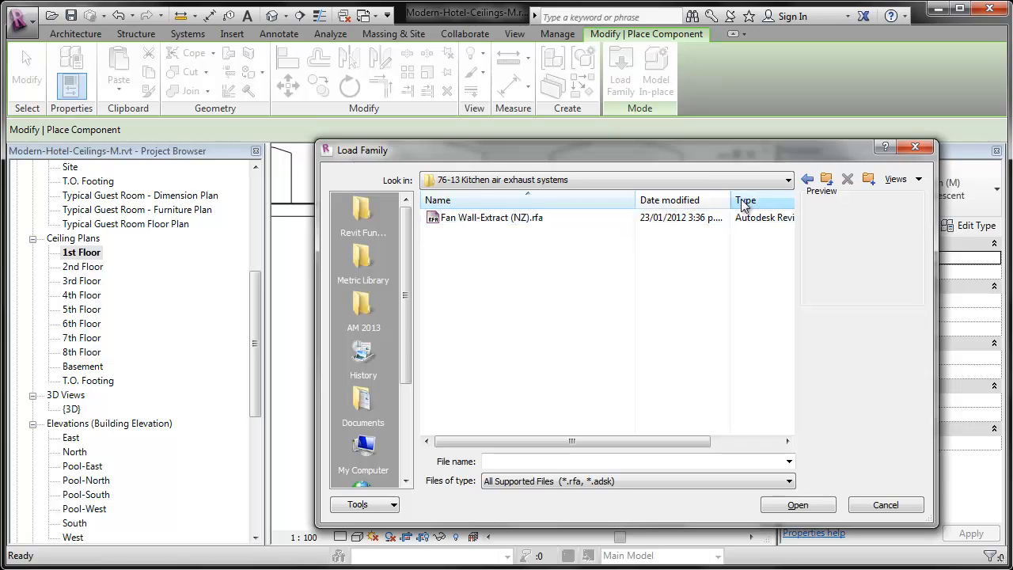
pyautogui.click(827, 179)
pyautogui.click(829, 180)
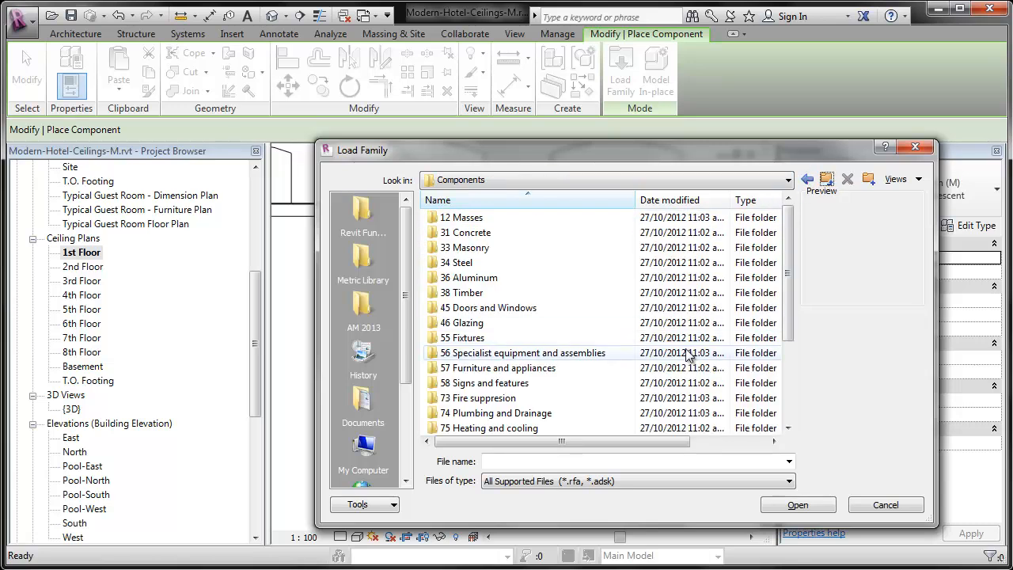
# Look through the 75 Heating and cooling and 56 Specialist equipment and assemblies folders, and leave family loading and component placement.
pyautogui.moveTo(790, 318); pyautogui.dragTo(789, 400)
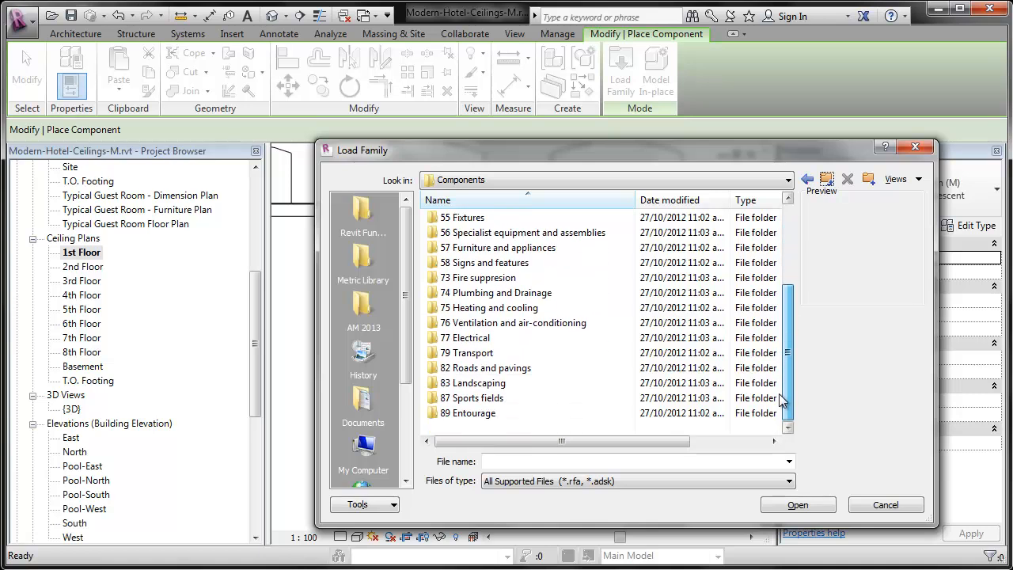
pyautogui.doubleClick(555, 308)
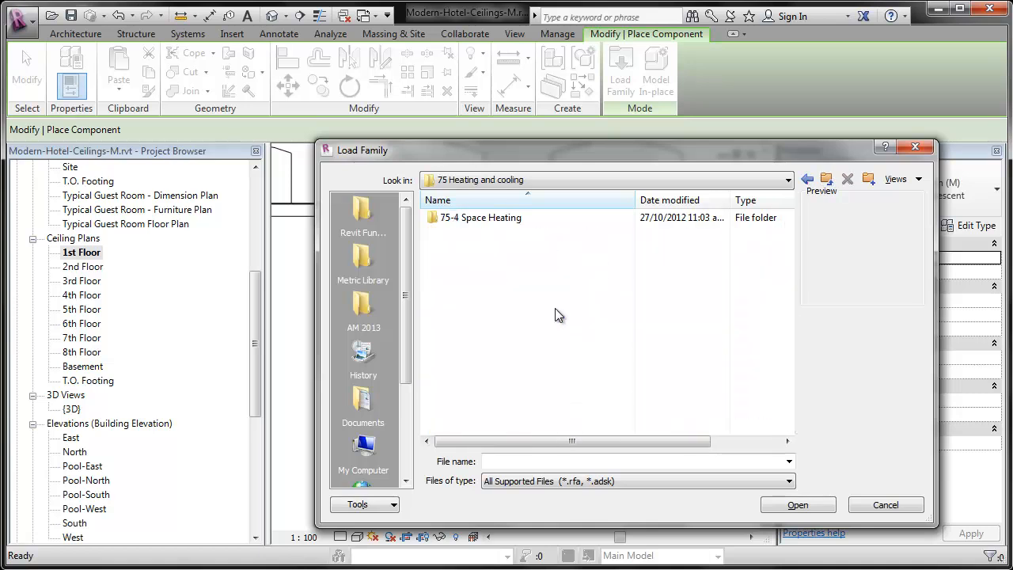
pyautogui.doubleClick(467, 220)
pyautogui.click(825, 181)
pyautogui.click(826, 181)
pyautogui.moveTo(793, 289); pyautogui.dragTo(786, 384)
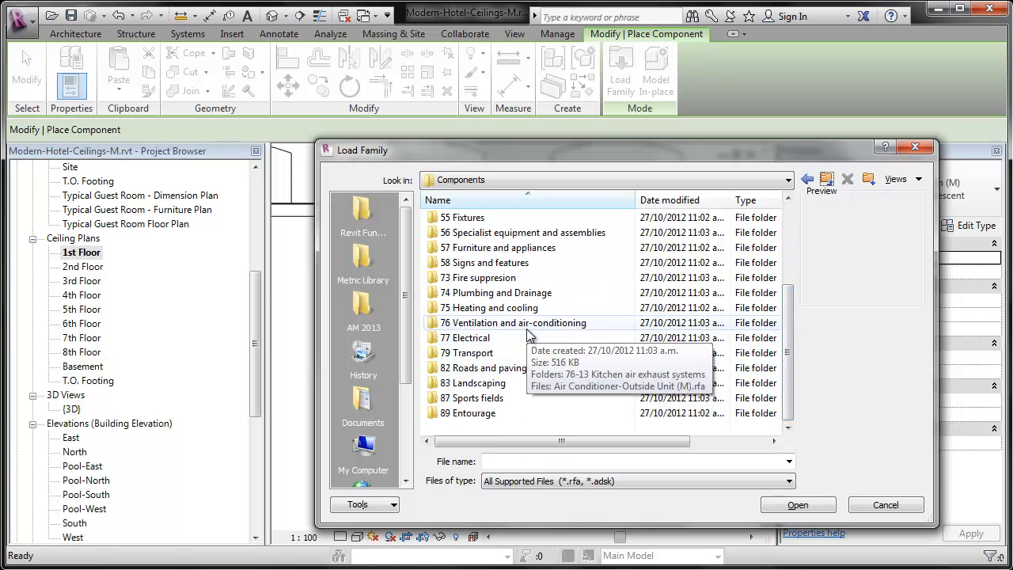
pyautogui.doubleClick(538, 232)
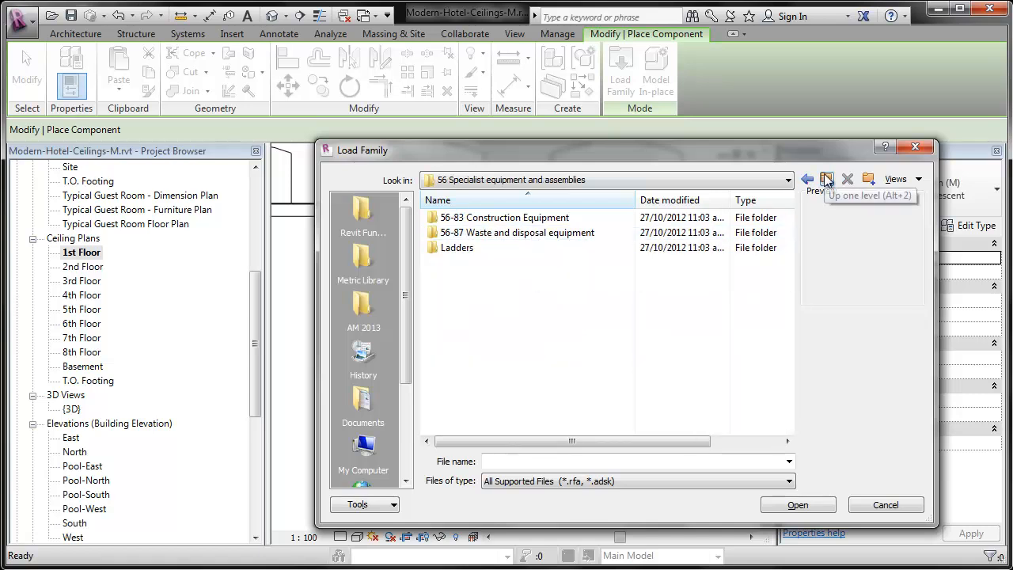
pyautogui.click(915, 147)
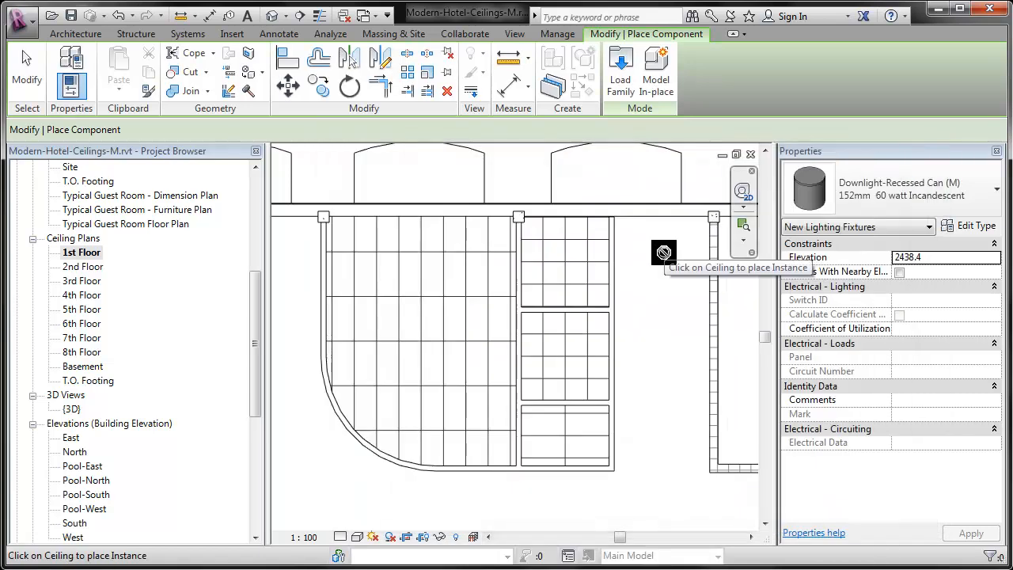
pyautogui.press('Escape')
pyautogui.press('Escape')
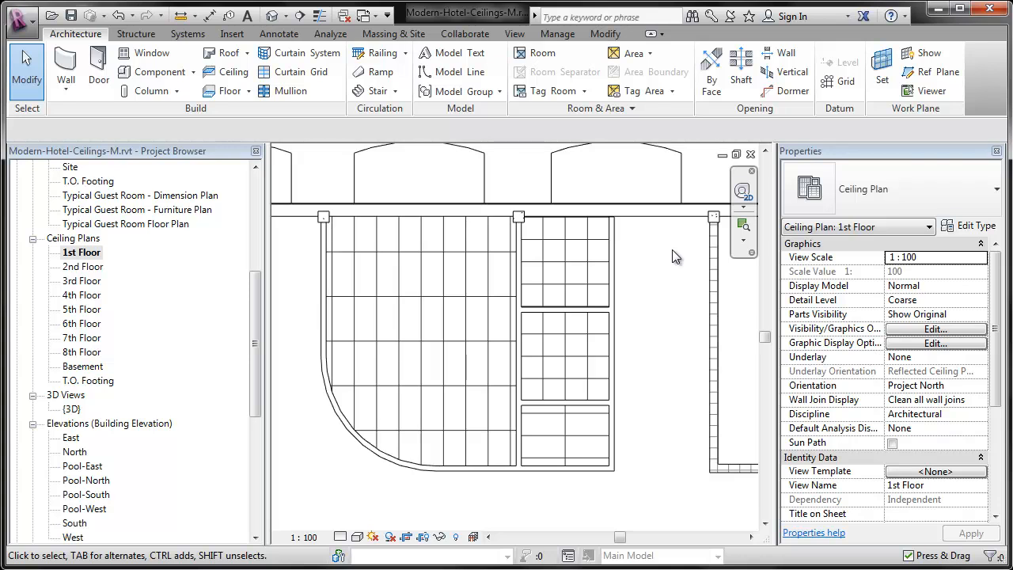
# Place a Troffer-Parabolic Square (M) 600 x 600mm (2 Lamps) fixture in the grid ceiling of the middle small room.
pyautogui.click(176, 74)
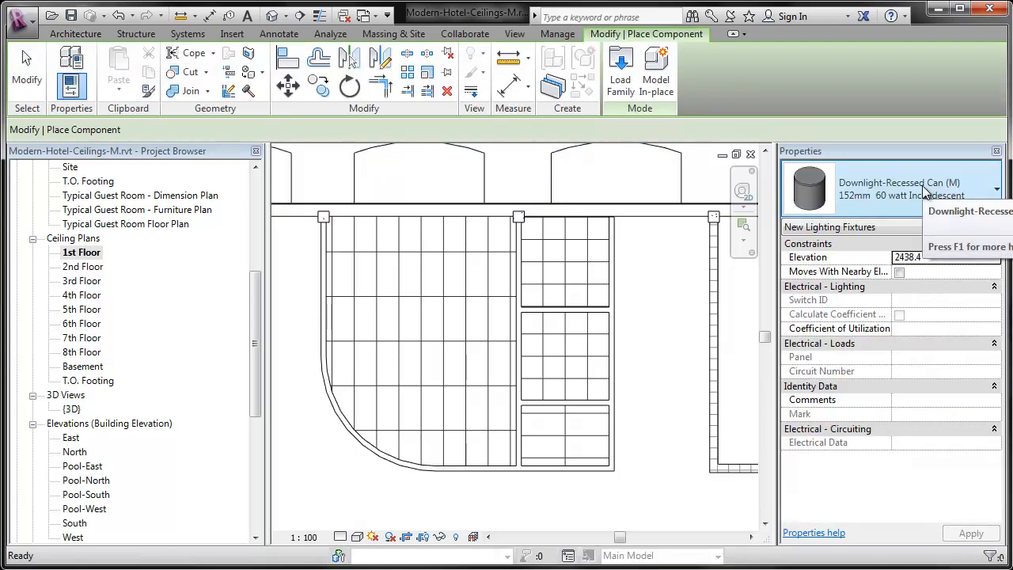
pyautogui.click(922, 187)
pyautogui.scroll(-3, 922, 255)
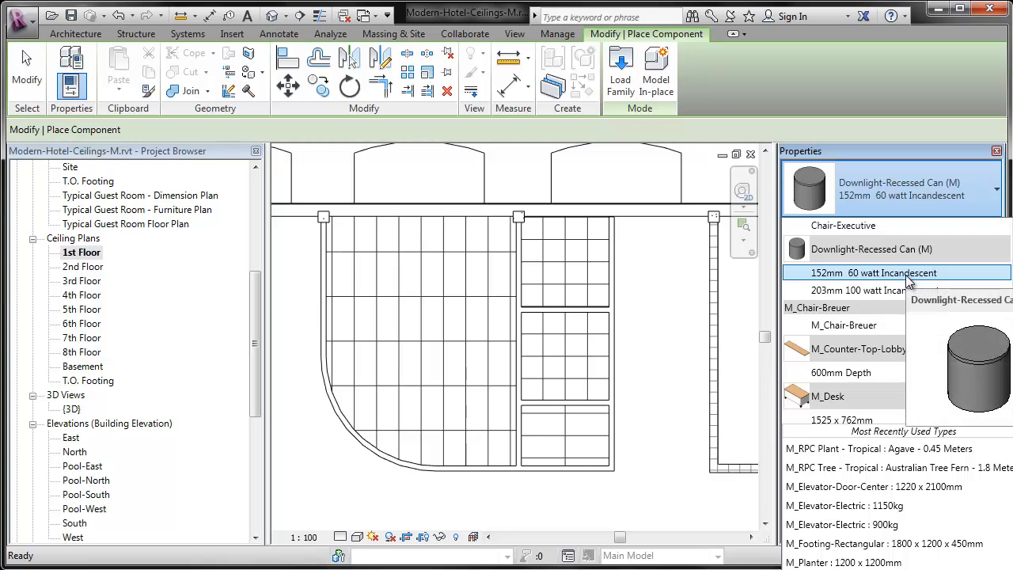
pyautogui.scroll(-15, 907, 281)
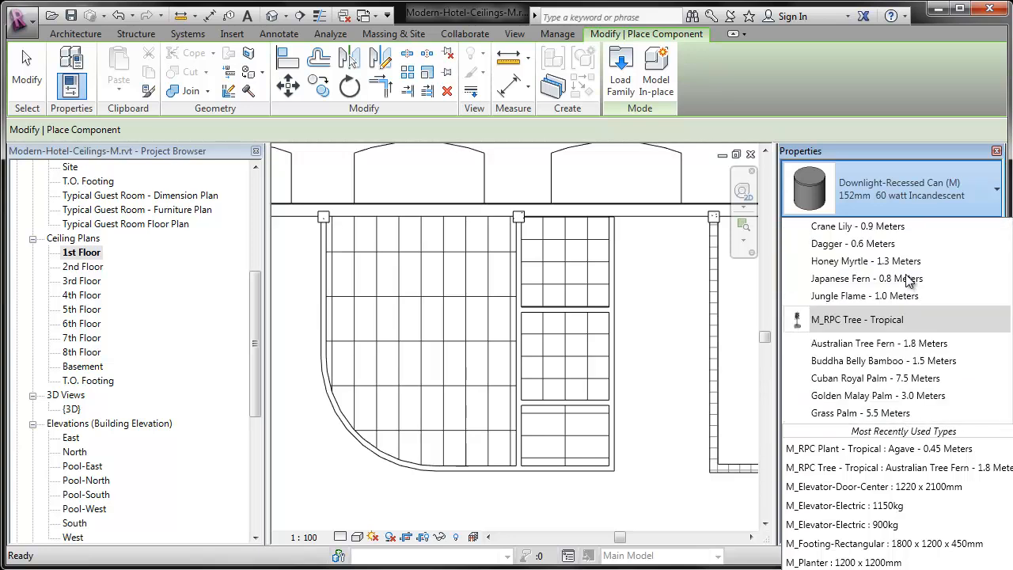
pyautogui.scroll(-6, 907, 281)
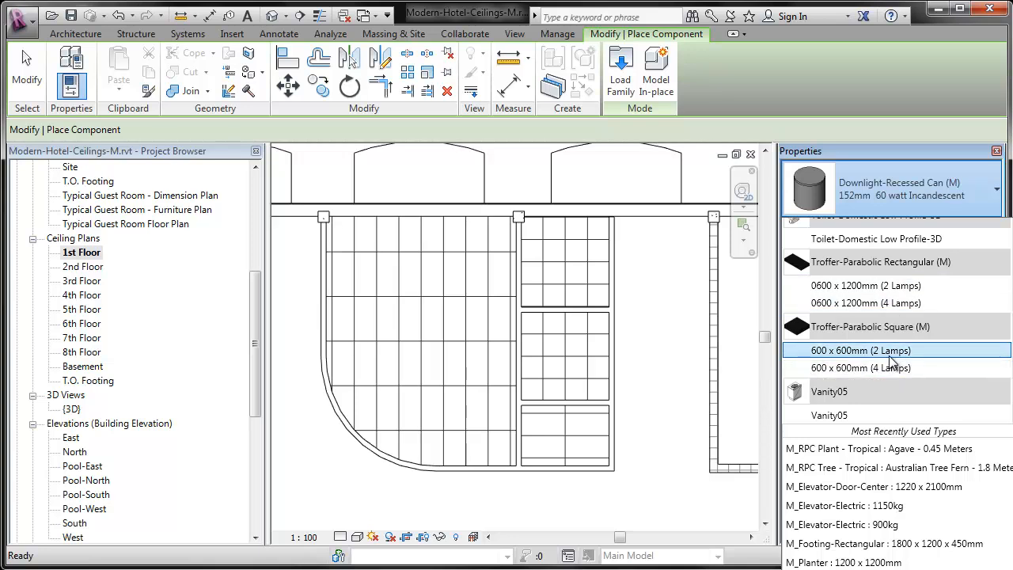
pyautogui.click(886, 351)
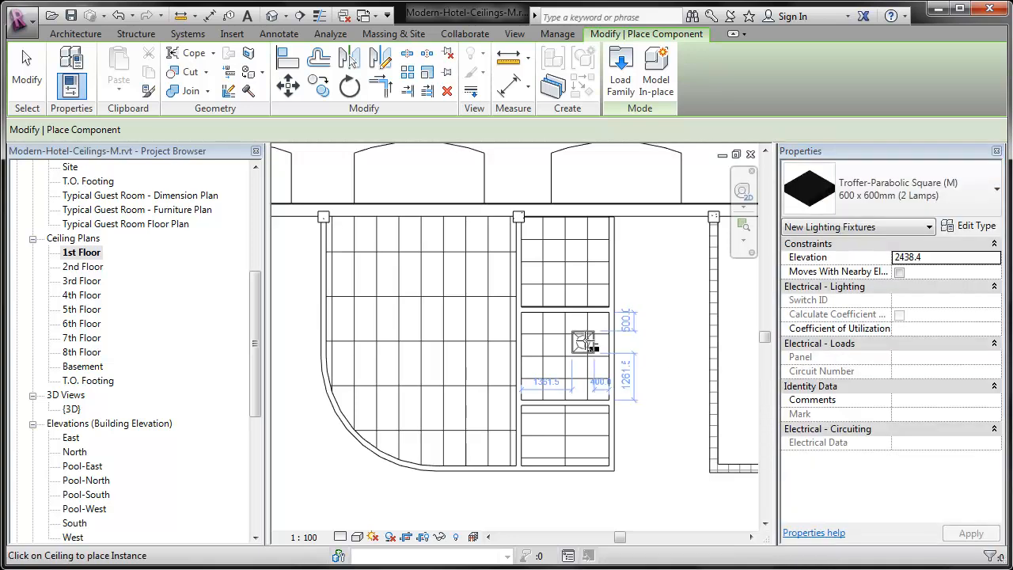
pyautogui.scroll(5, 584, 355)
pyautogui.scroll(2, 583, 366)
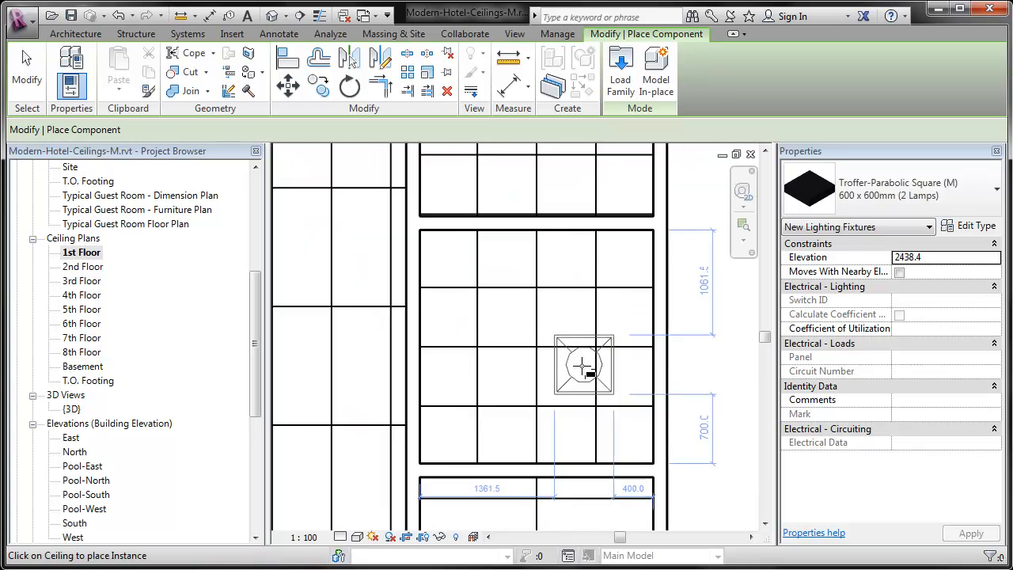
pyautogui.click(507, 319)
# Place another 600 x 600mm (2 Lamps) square troffer in the upper small room, fitted to a ceiling grid cell.
pyautogui.moveTo(583, 324); pyautogui.dragTo(618, 408, button='middle')
pyautogui.click(618, 235)
pyautogui.moveTo(633, 248); pyautogui.dragTo(639, 358, button='middle')
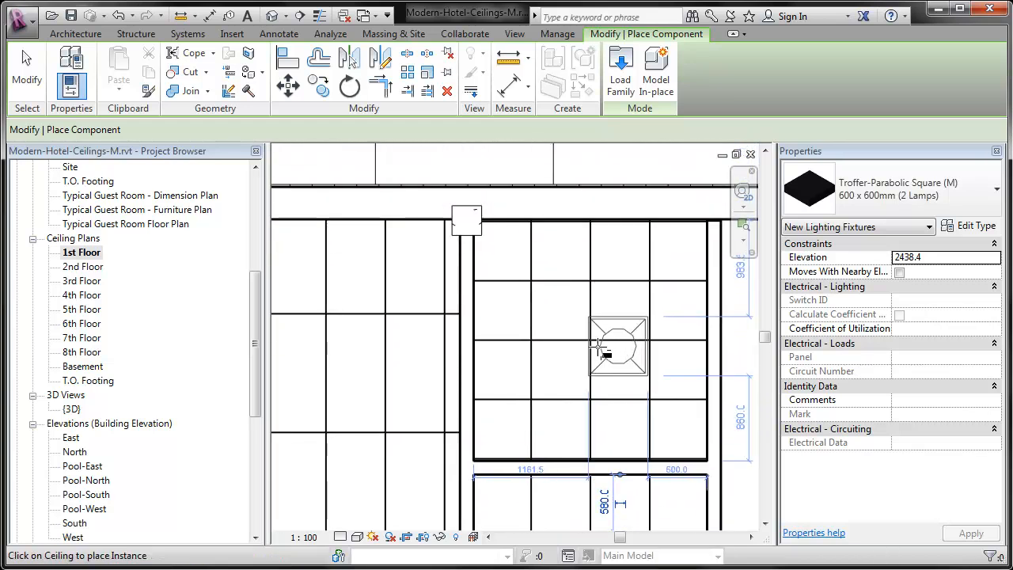
pyautogui.scroll(3, 561, 365)
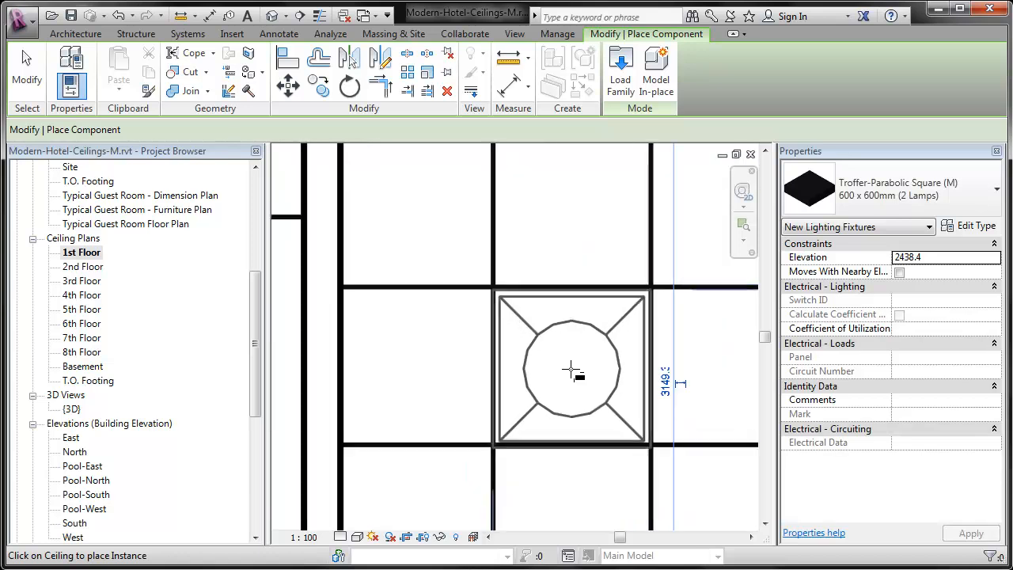
pyautogui.click(571, 370)
pyautogui.scroll(-4, 615, 234)
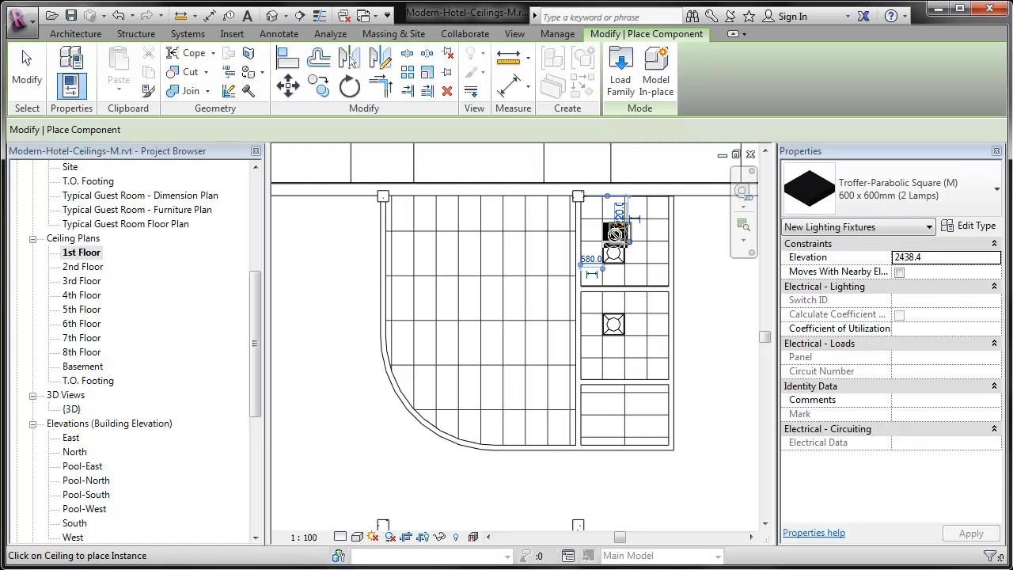
# Place a Troffer-Parabolic Rectangular (M) 0600 x 1200mm (2 Lamps) fixture in the right-hand grid cell of the lower small room.
pyautogui.click(899, 193)
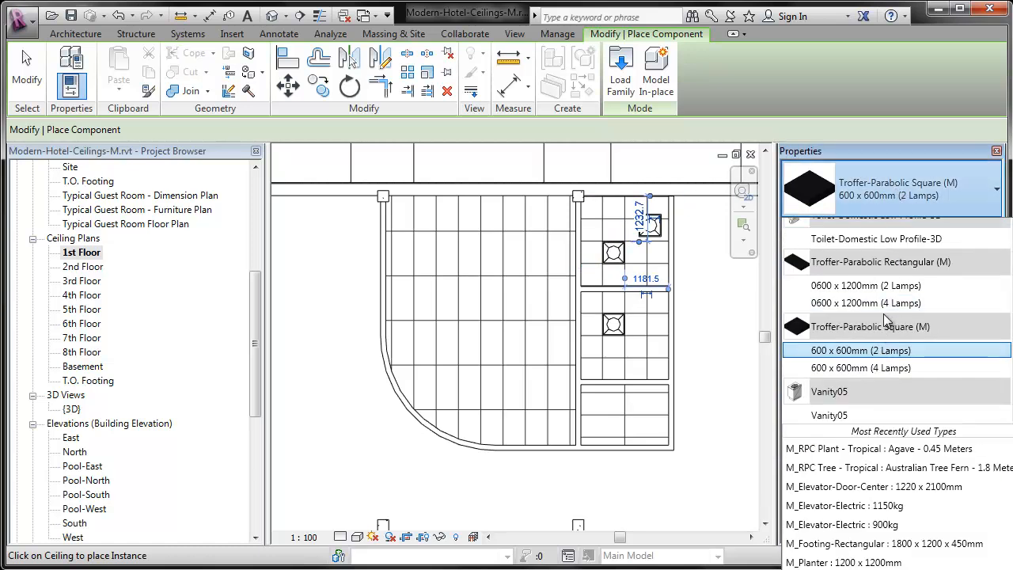
pyautogui.click(885, 286)
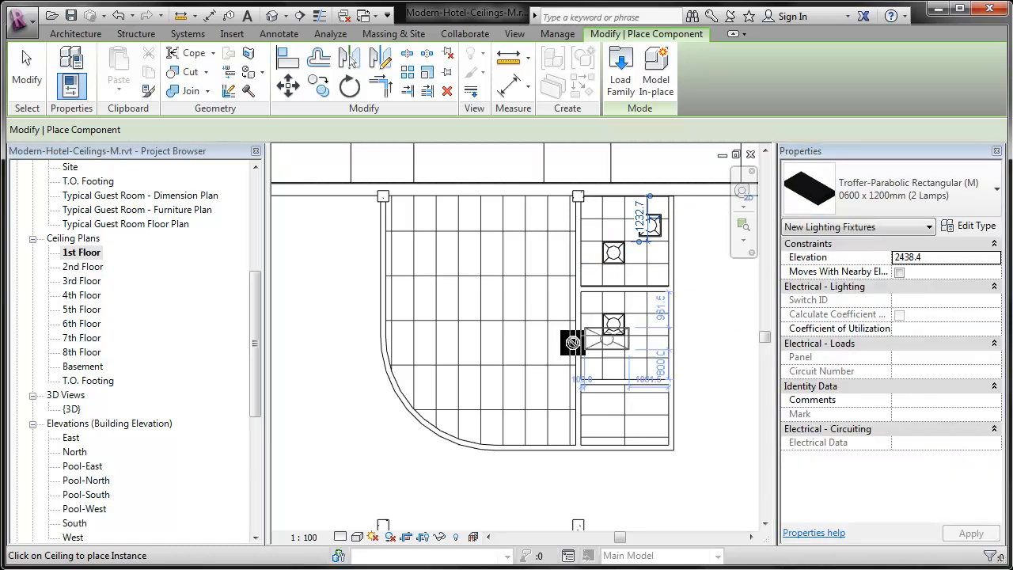
pyautogui.scroll(3, 513, 383)
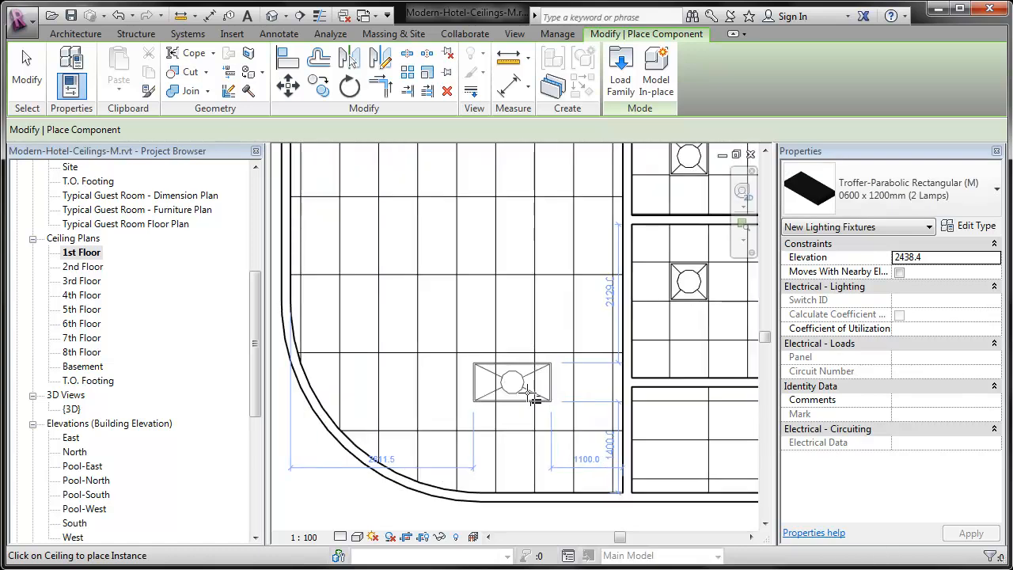
pyautogui.scroll(3, 590, 447)
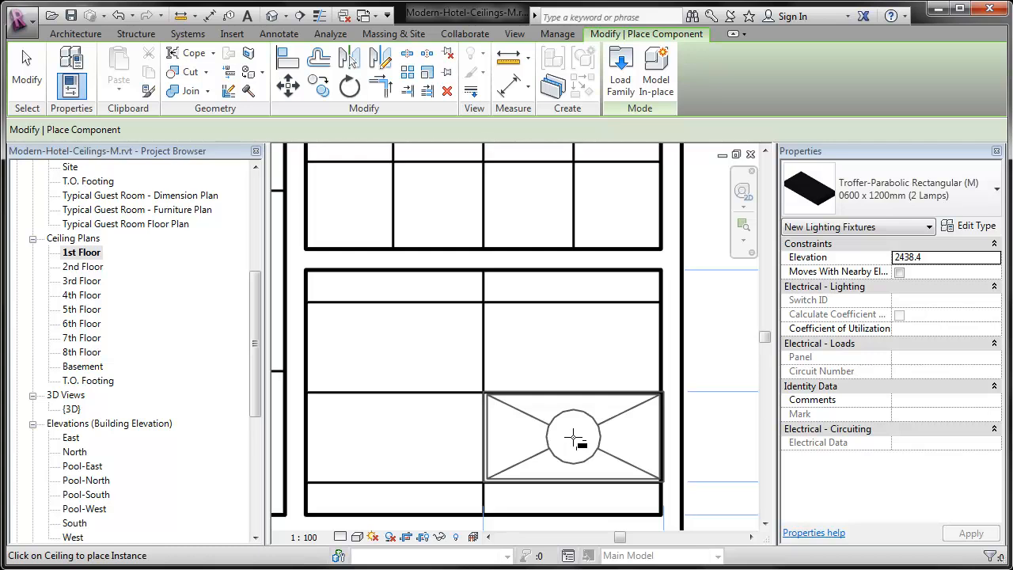
pyautogui.click(574, 438)
pyautogui.scroll(-4, 573, 438)
pyautogui.moveTo(490, 406); pyautogui.dragTo(610, 447, button='middle')
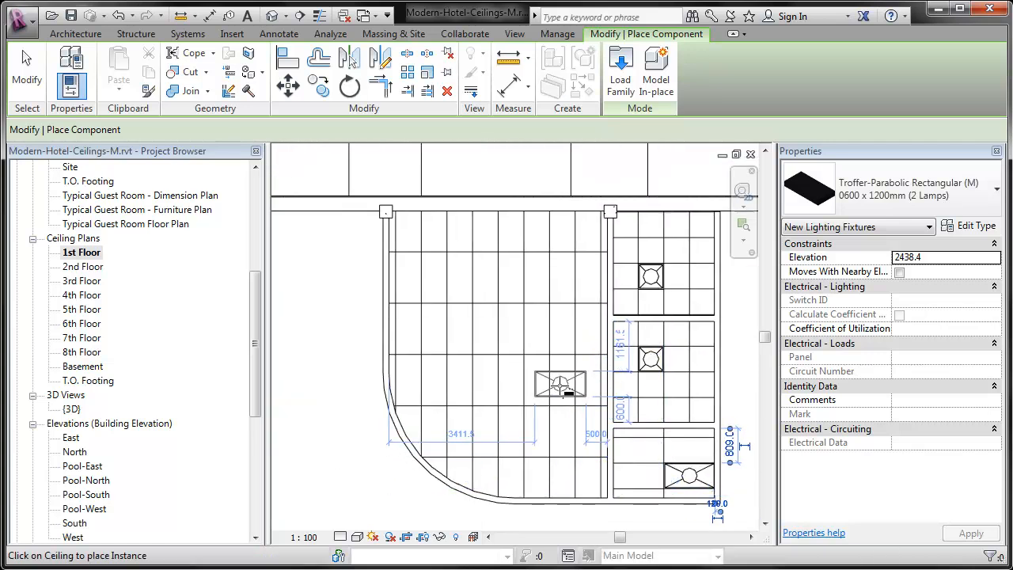
# Place another 0600 x 1200mm (2 Lamps) rectangular troffer in the large curved-wall room, near its right wall.
pyautogui.scroll(2, 561, 386)
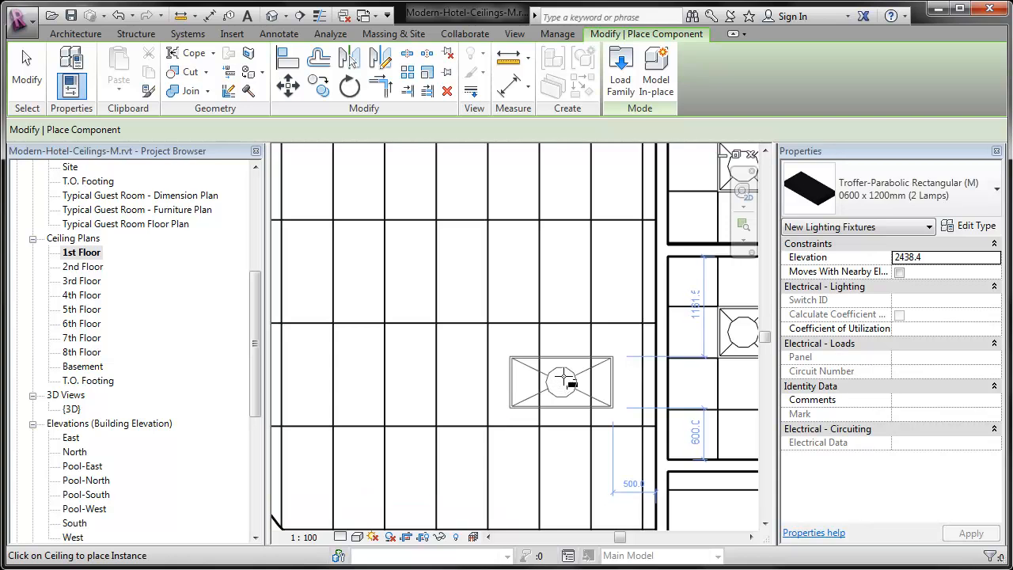
pyautogui.click(561, 373)
pyautogui.press('Escape')
pyautogui.press('Escape')
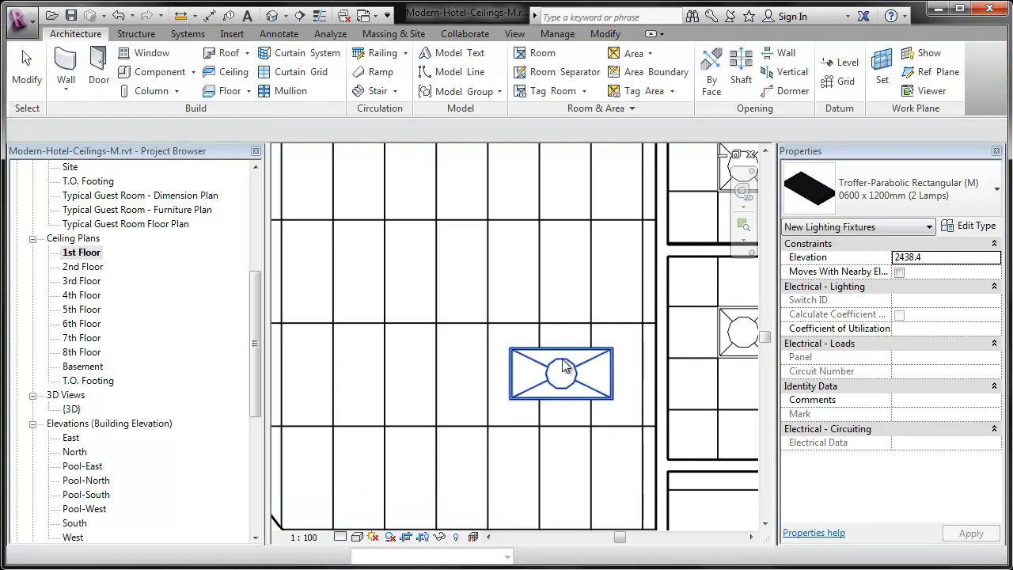
# Rotate the large room's troffer by 90 degrees to match the direction of the ceiling grid.
pyautogui.click(592, 366)
pyautogui.press('o')
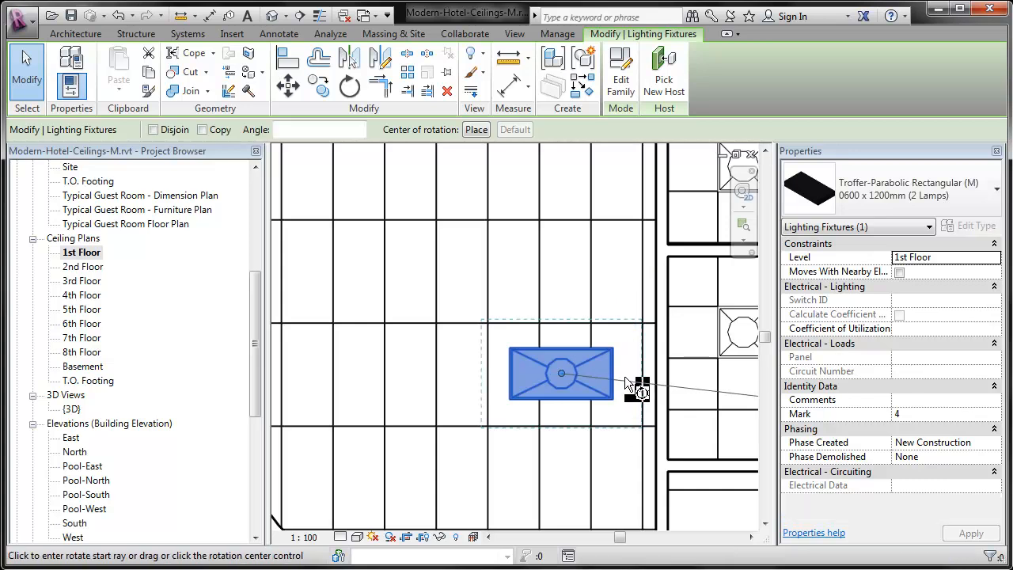
pyautogui.click(626, 378)
pyautogui.write('90')
pyautogui.press('Return')
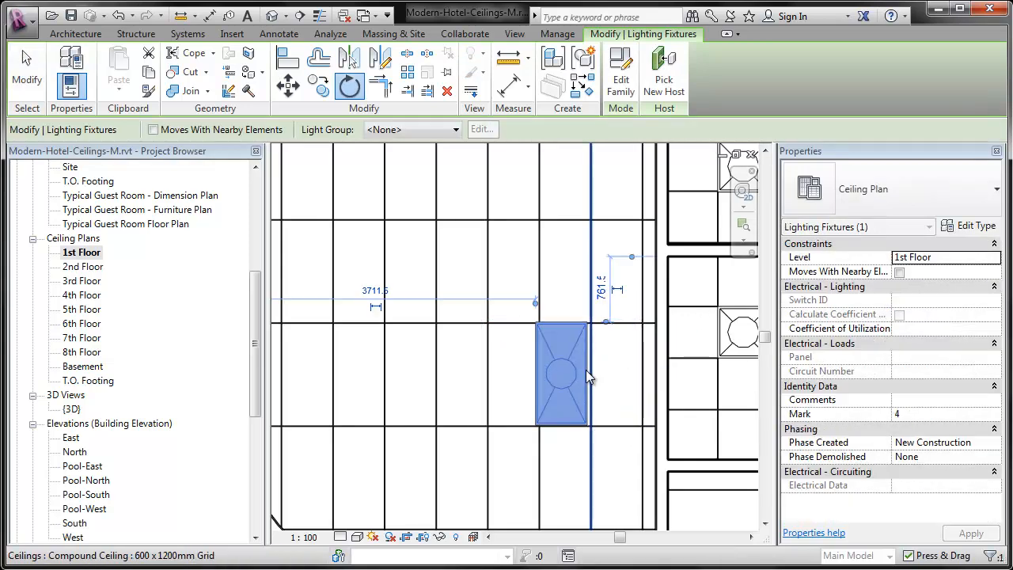
# Move the rotated troffer by its lower-right corner onto the nearest grid intersection so it fills one ceiling cell.
pyautogui.scroll(3, 586, 369)
pyautogui.moveTo(528, 304); pyautogui.dragTo(561, 358)
pyautogui.hotkey('ctrl', 'z')
pyautogui.press('m')
pyautogui.press('v')
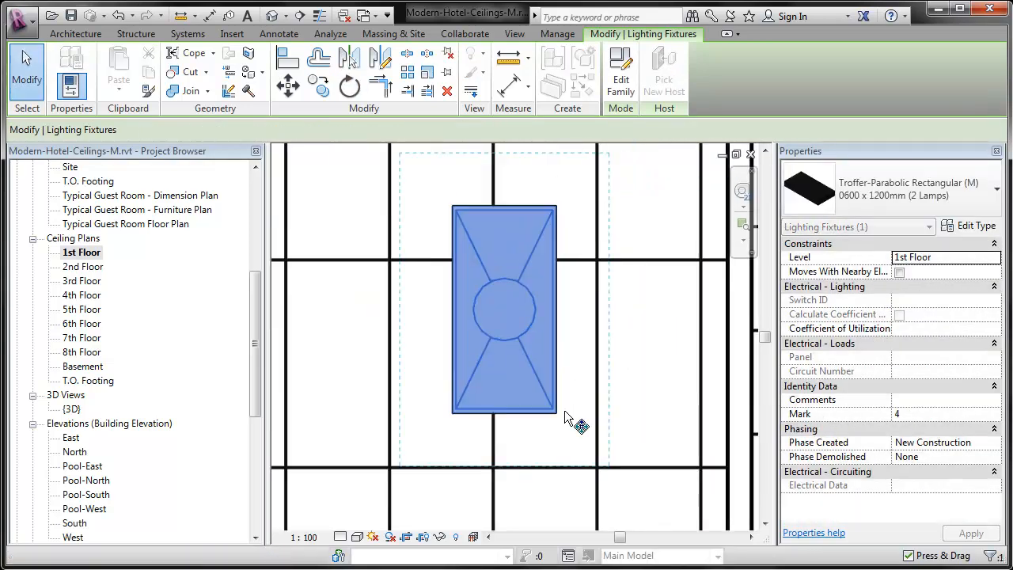
pyautogui.click(557, 413)
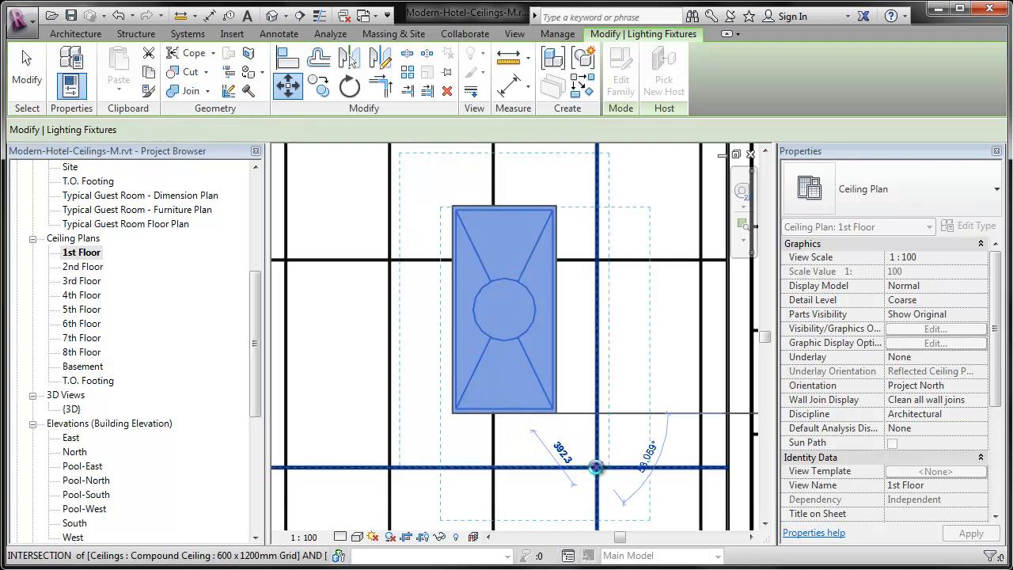
pyautogui.click(598, 466)
# Copy the large room's troffer four grid cells to the left in the same row.
pyautogui.press('r')
pyautogui.press('o')
pyautogui.click(599, 469)
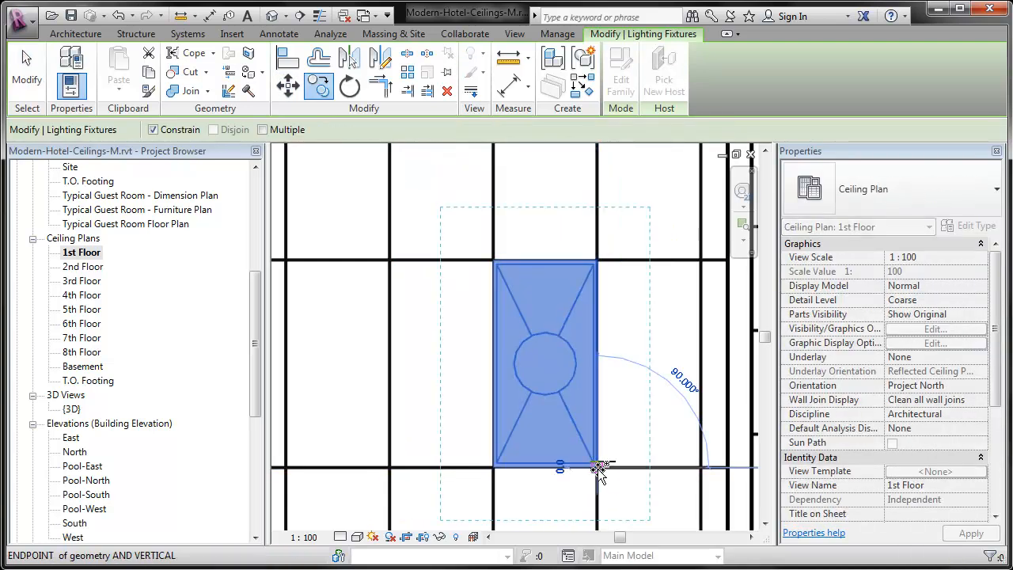
pyautogui.scroll(-3, 595, 467)
pyautogui.click(418, 470)
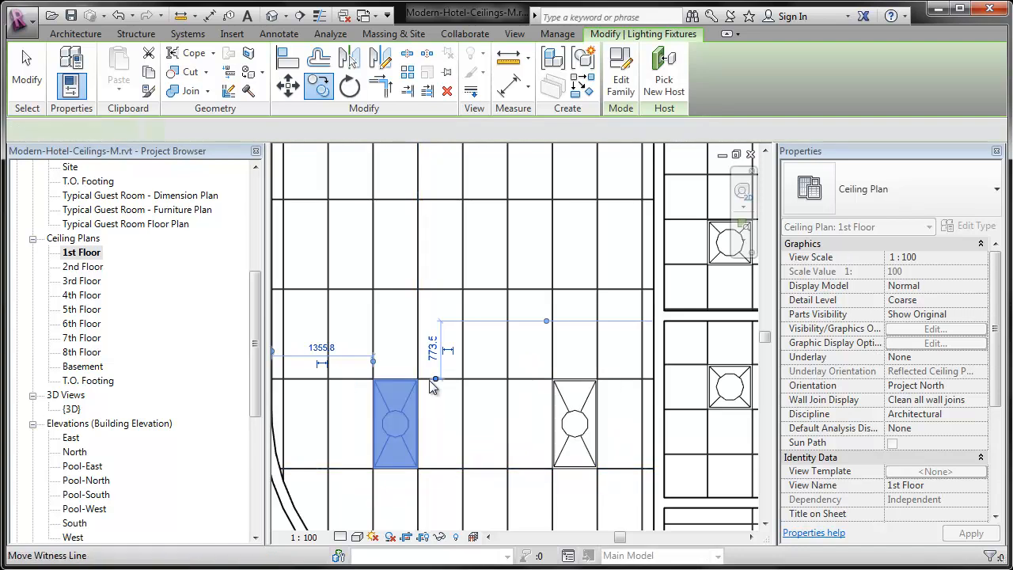
# Copy both troffers in the large room two grid rows up to form a two-by-two layout.
pyautogui.press('m')
pyautogui.press('v')
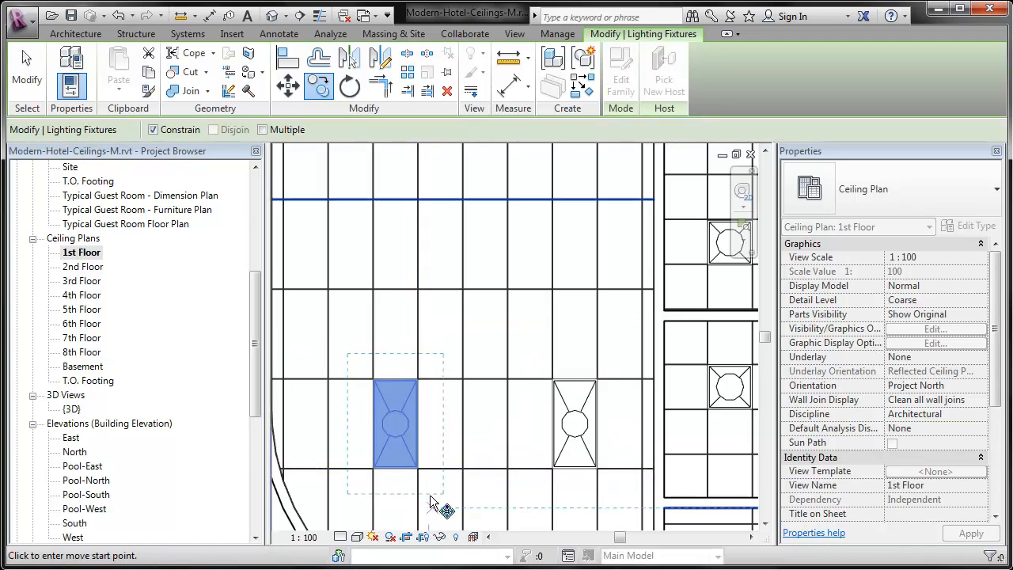
pyautogui.press('Escape')
pyautogui.keyDown('ctrl'); pyautogui.click(565, 467); pyautogui.keyUp('ctrl')
pyautogui.press('c')
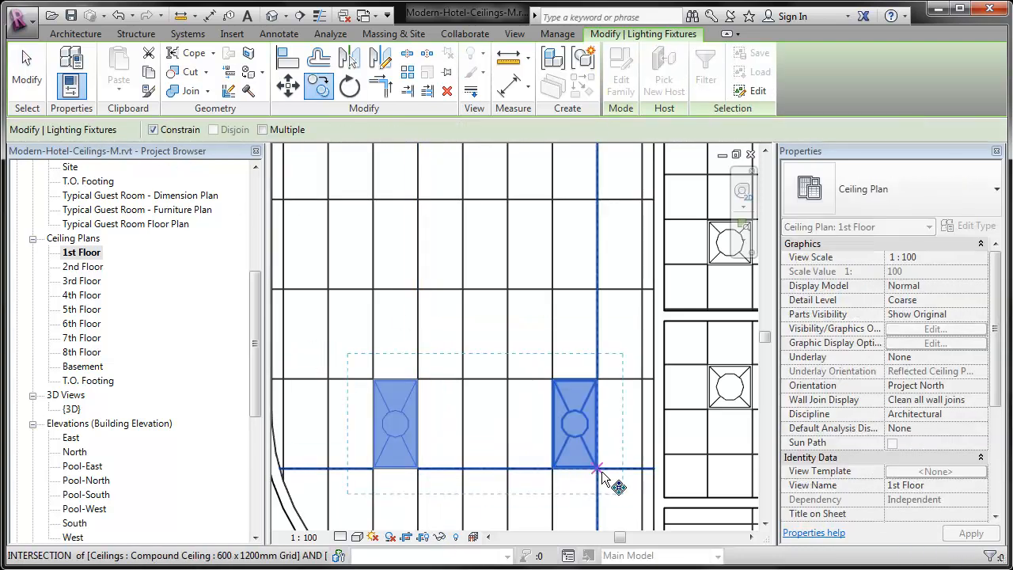
pyautogui.click(597, 469)
pyautogui.click(601, 288)
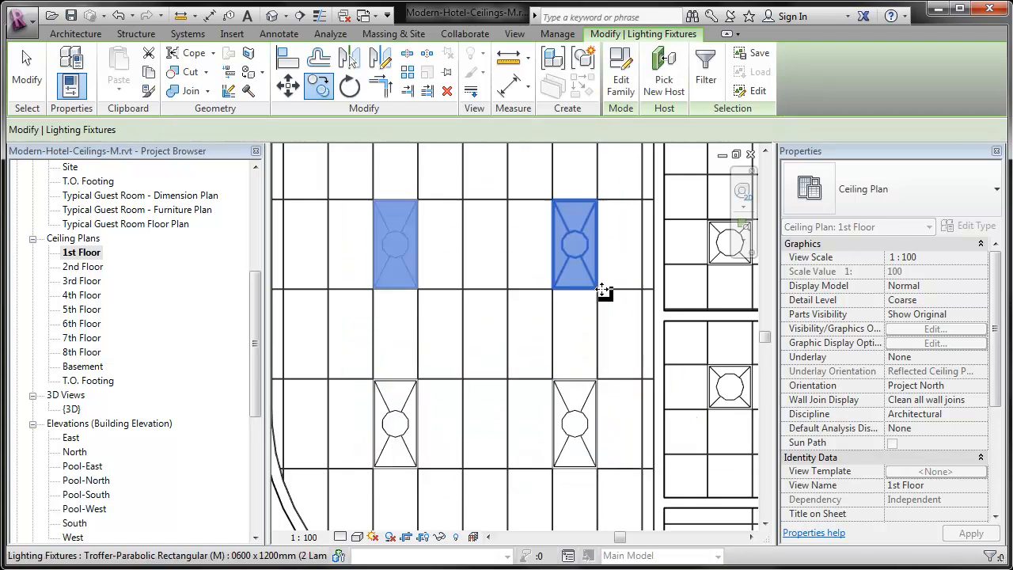
pyautogui.moveTo(530, 341); pyautogui.dragTo(461, 366, button='middle')
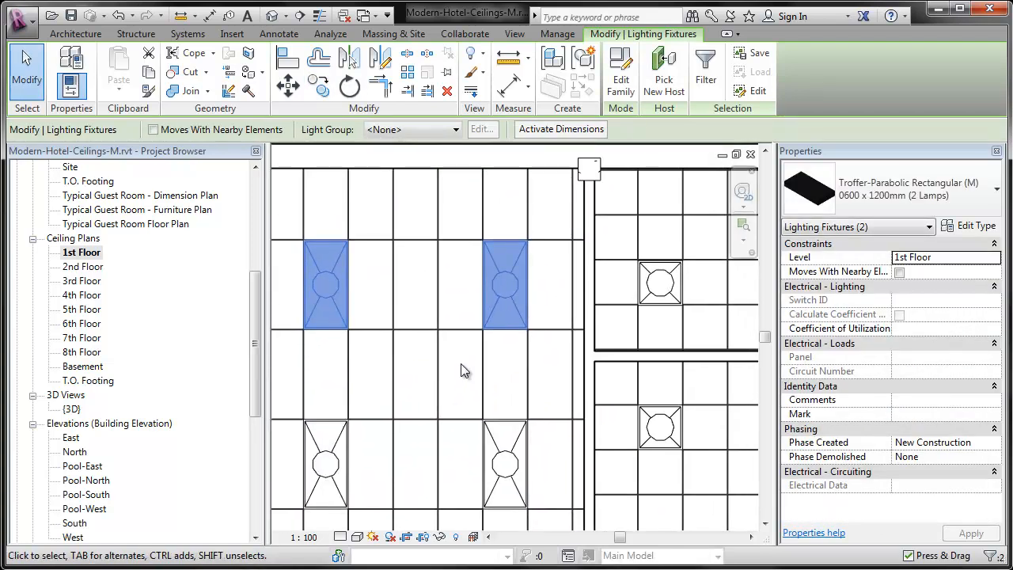
pyautogui.press('Escape')
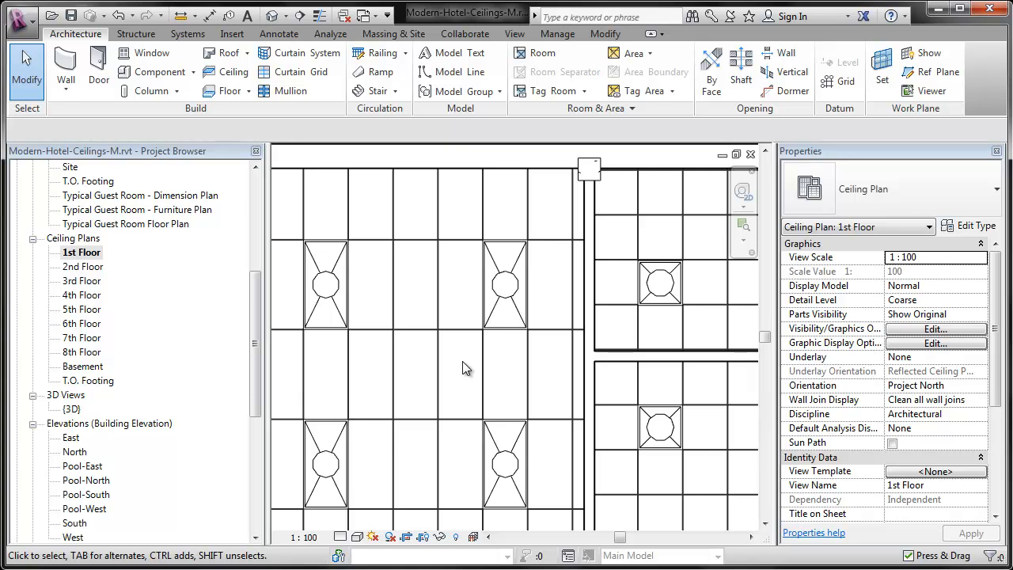
# Shift the lower small room's ceiling grid left and slightly up by moving its vertical and horizontal grid lines.
pyautogui.scroll(-1, 465, 369)
pyautogui.scroll(-2, 466, 368)
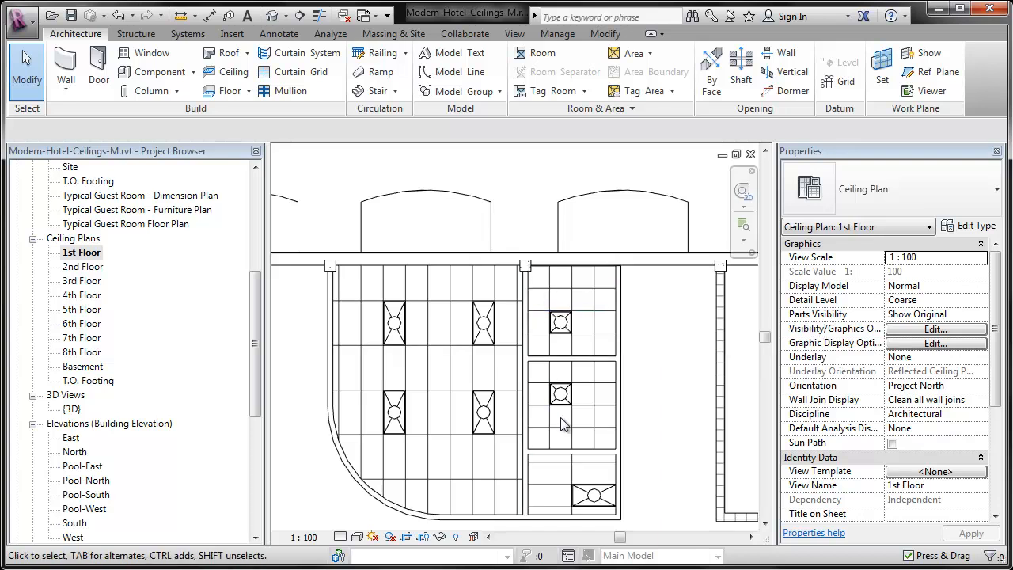
pyautogui.scroll(3, 582, 503)
pyautogui.scroll(2, 552, 421)
pyautogui.moveTo(662, 468); pyautogui.dragTo(636, 357, button='middle')
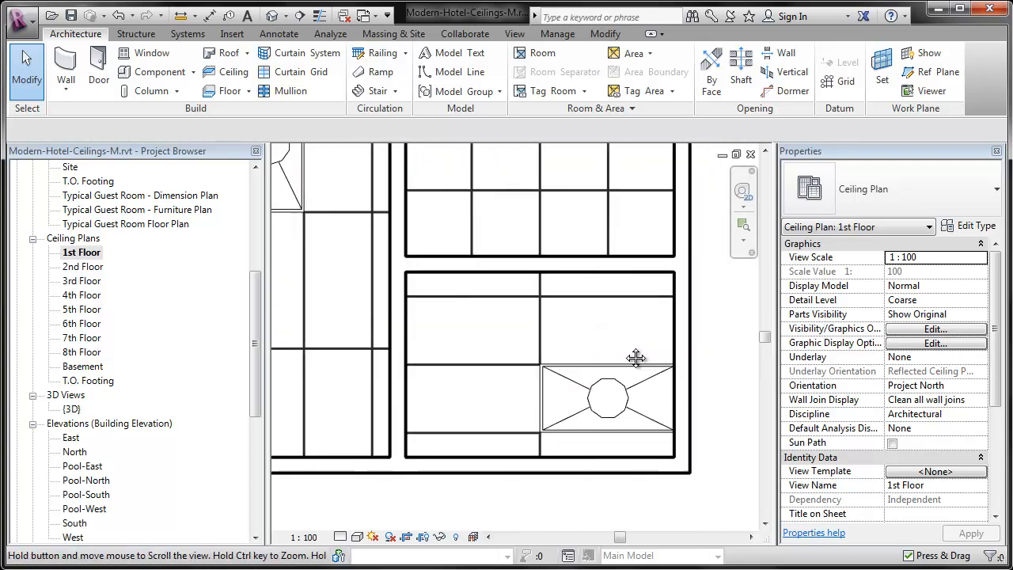
pyautogui.click(543, 320)
pyautogui.moveTo(539, 322); pyautogui.dragTo(497, 321)
pyautogui.click(536, 327)
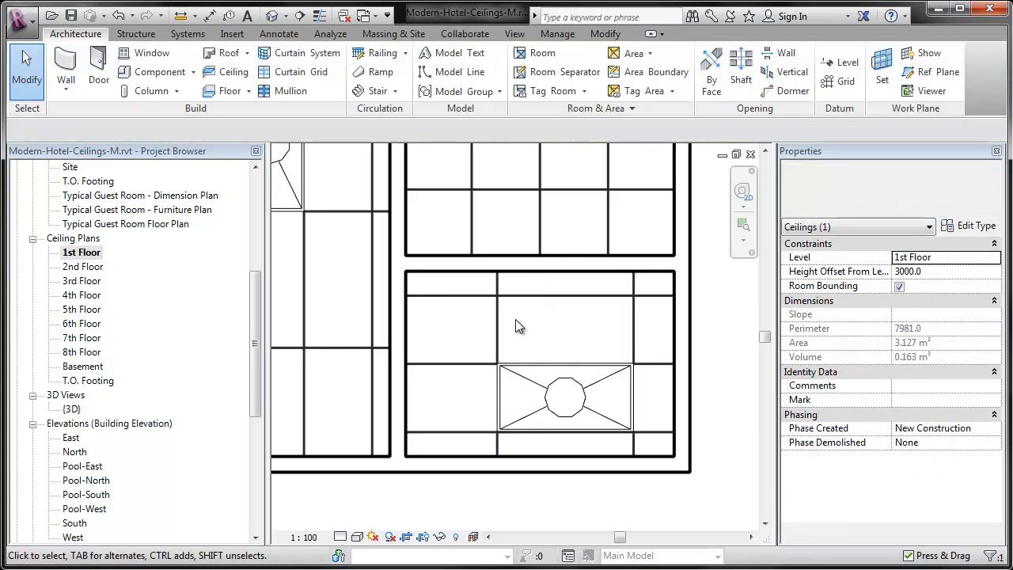
pyautogui.click(538, 296)
pyautogui.moveTo(538, 296)
pyautogui.mouseDown()
pyautogui.moveTo(540, 321)
pyautogui.moveTo(544, 285)
pyautogui.mouseUp()
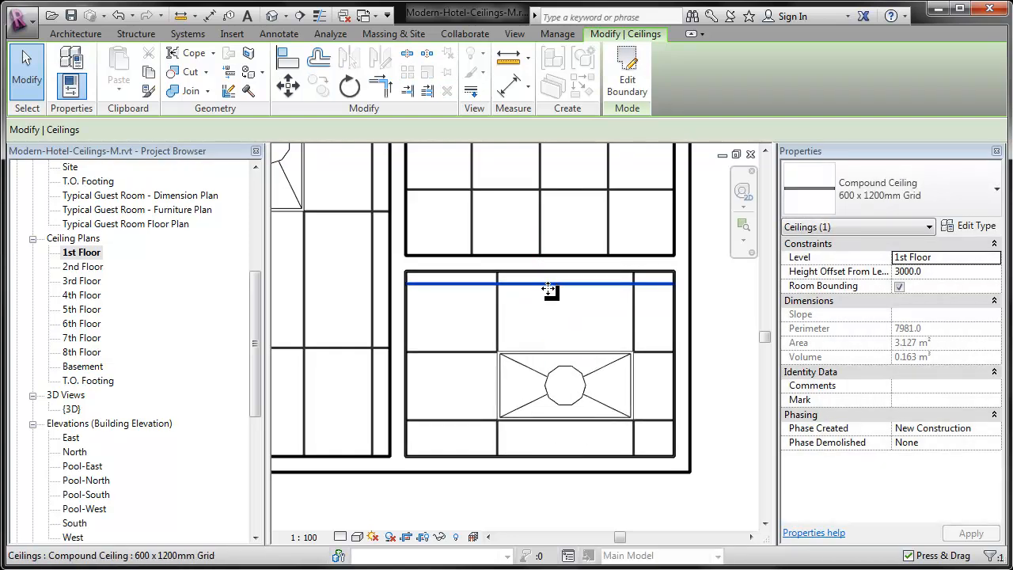
# Shift the middle small room's 600 x 600mm ceiling grid slightly down by moving a horizontal grid line.
pyautogui.moveTo(572, 248); pyautogui.dragTo(556, 384, button='middle')
pyautogui.click(557, 361)
pyautogui.click(557, 326)
pyautogui.moveTo(563, 326)
pyautogui.mouseDown()
pyautogui.moveTo(570, 293)
pyautogui.moveTo(563, 344)
pyautogui.mouseUp()
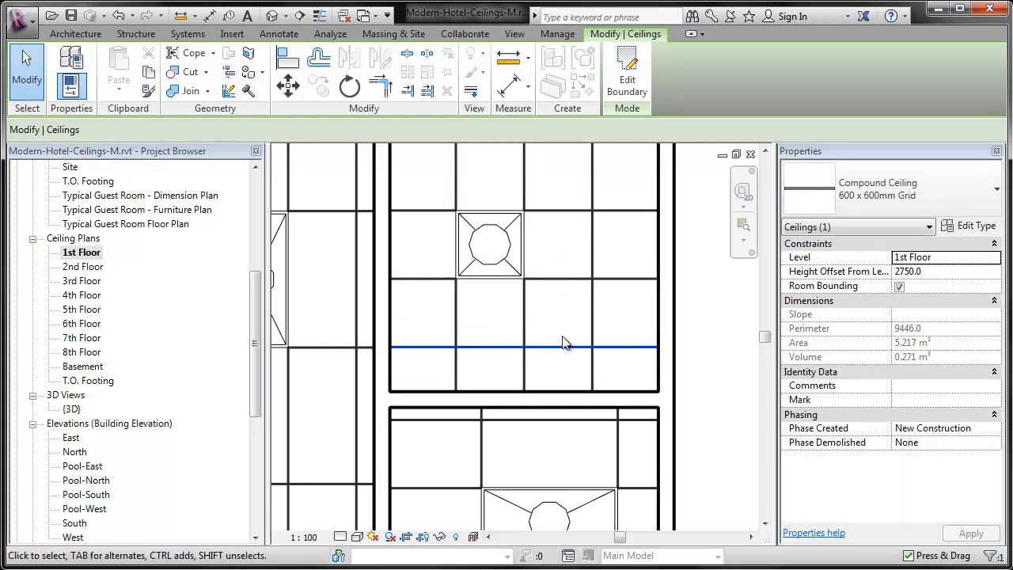
pyautogui.click(667, 325)
pyautogui.scroll(-3, 678, 329)
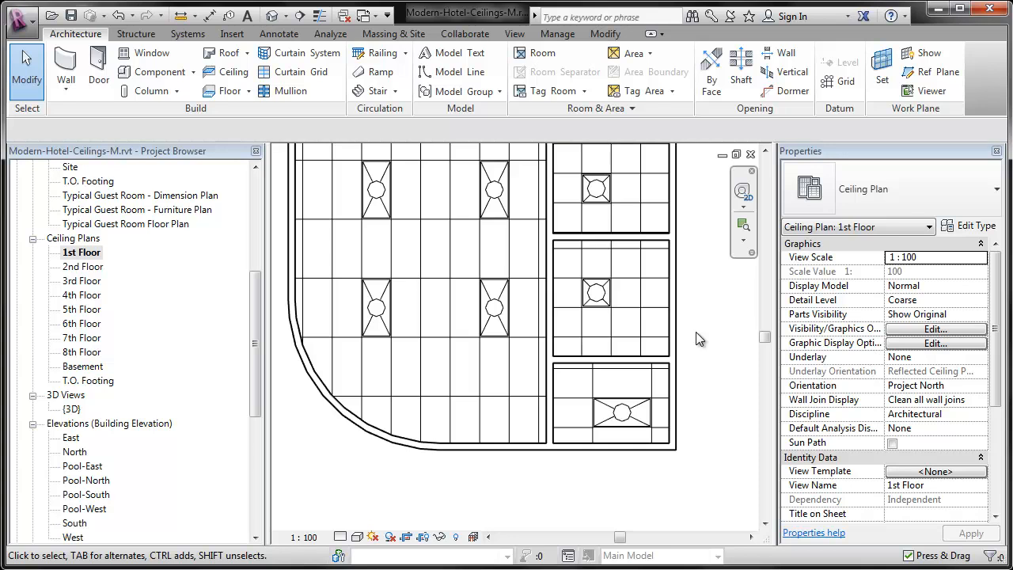
# Start a sketched ceiling between the small rooms and the masonry-walled room, picking the faces of the surrounding walls as boundary lines.
pyautogui.moveTo(723, 401); pyautogui.dragTo(484, 281, button='middle')
pyautogui.click(234, 71)
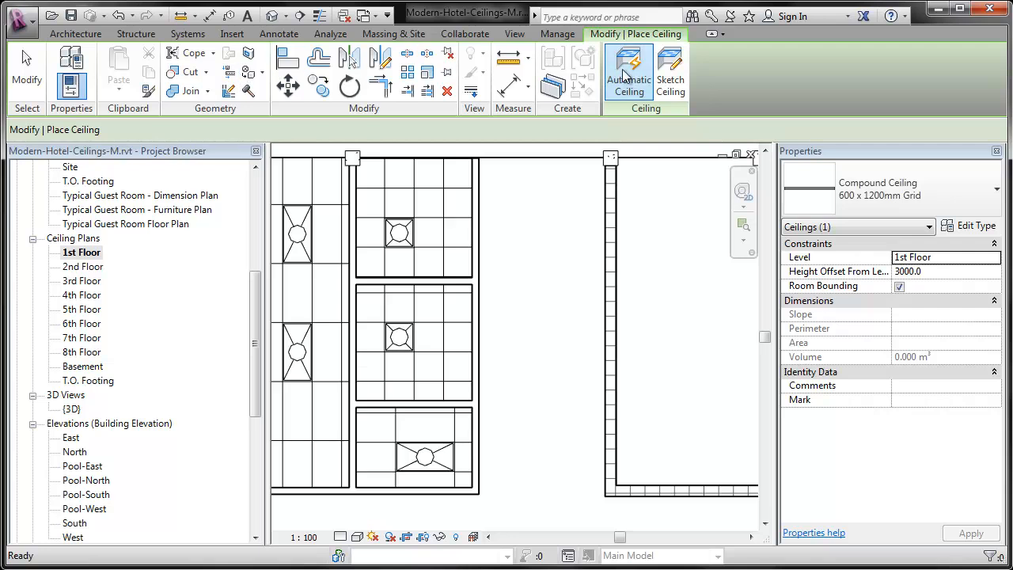
pyautogui.click(671, 71)
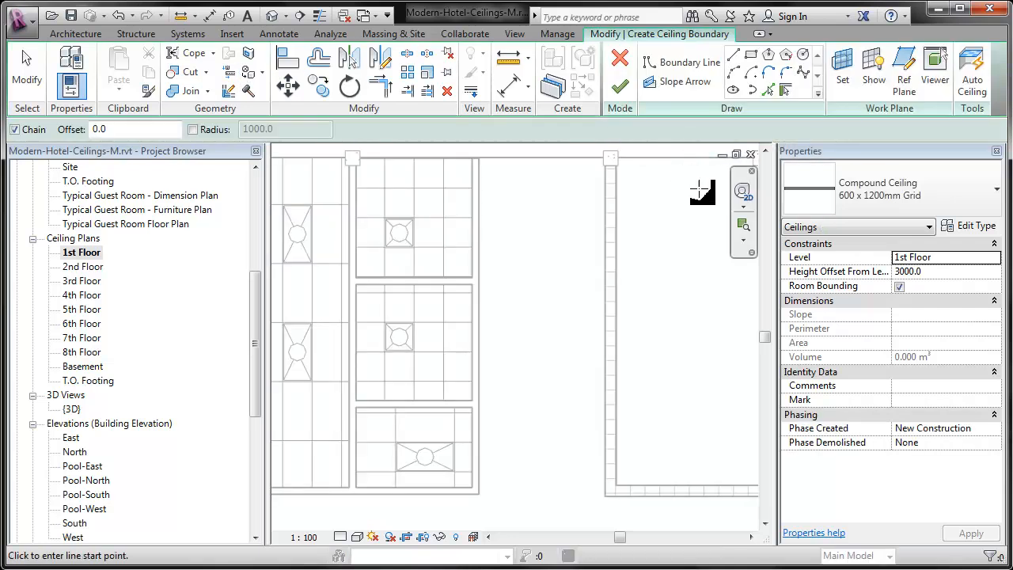
pyautogui.click(786, 91)
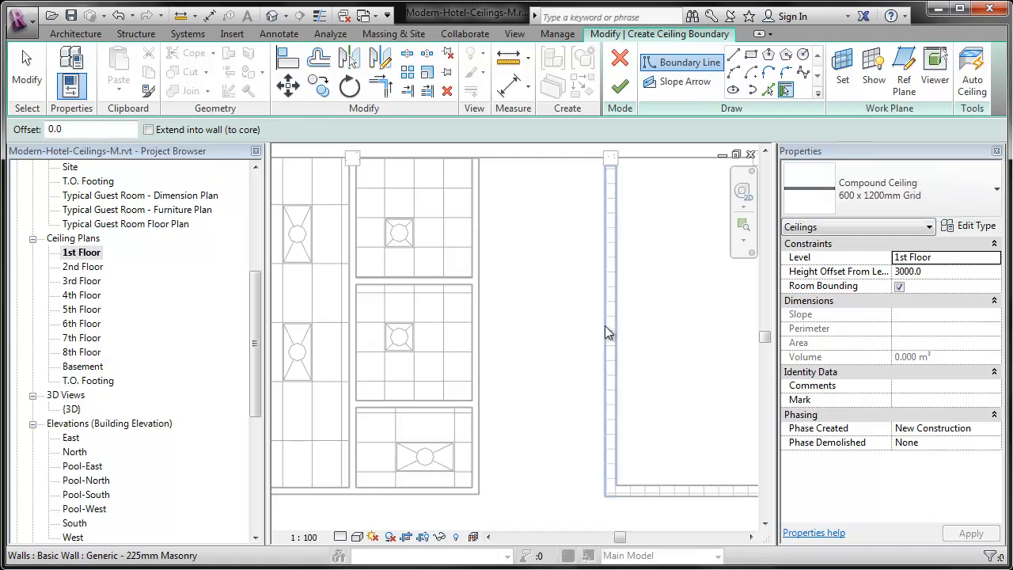
pyautogui.click(608, 259)
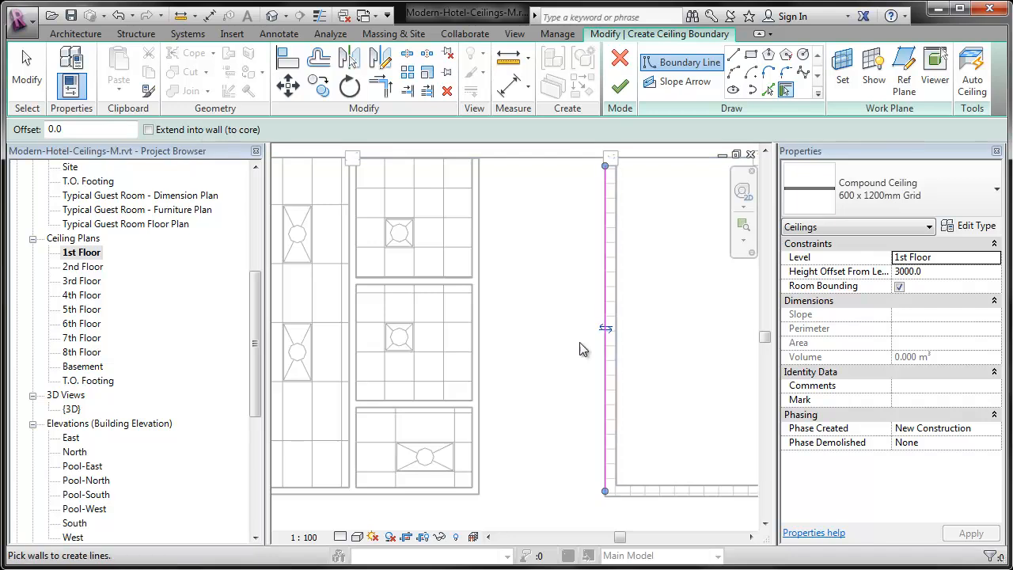
pyautogui.click(478, 342)
pyautogui.click(519, 158)
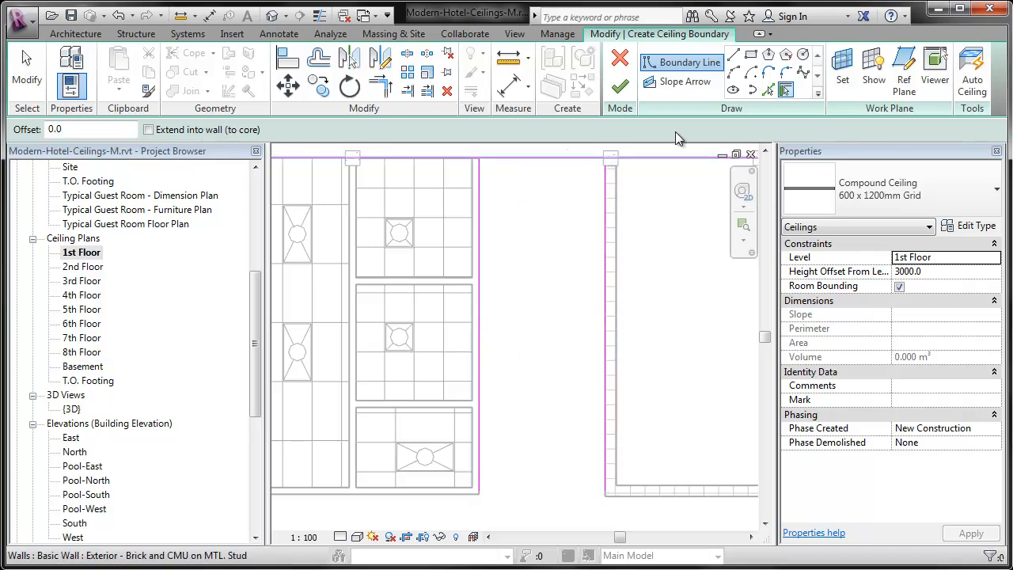
pyautogui.click(688, 498)
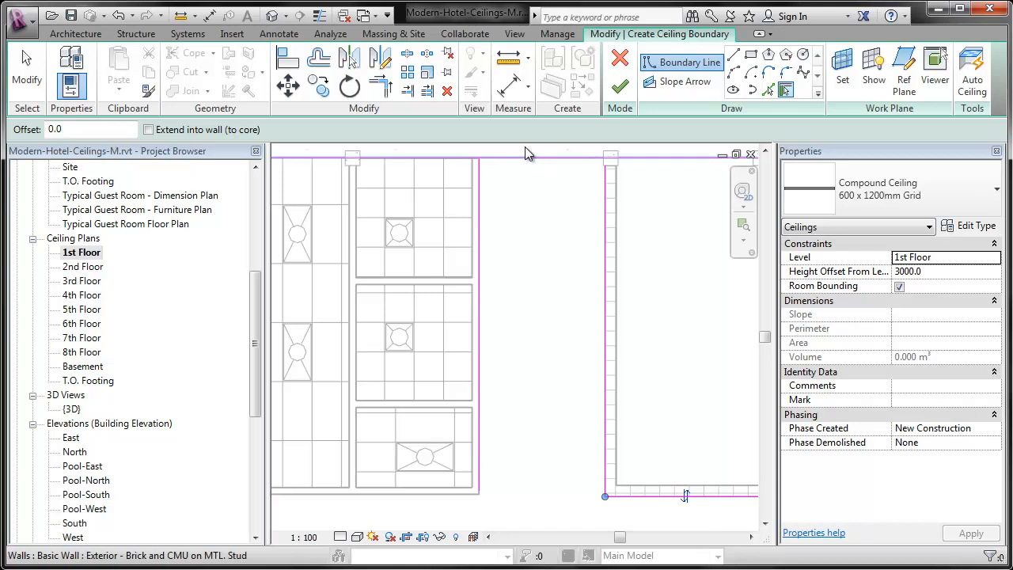
# Trim the picked boundary lines at their corners into a closed rectangle and finish the ceiling sketch.
pyautogui.click(382, 87)
pyautogui.click(480, 176)
pyautogui.click(517, 159)
pyautogui.click(523, 158)
pyautogui.click(606, 216)
pyautogui.click(603, 303)
pyautogui.click(625, 504)
pyautogui.click(481, 470)
pyautogui.click(525, 496)
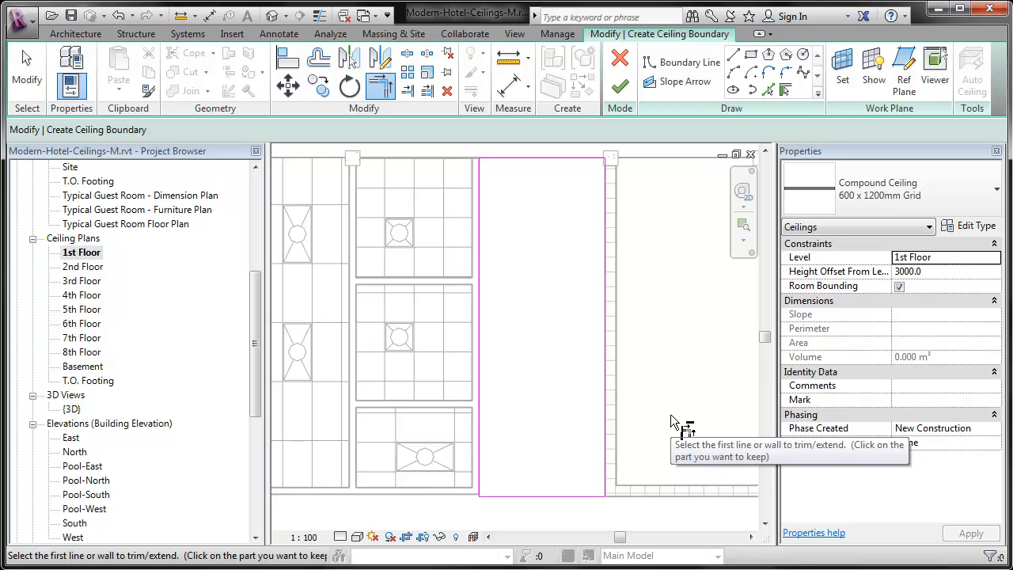
pyautogui.click(620, 86)
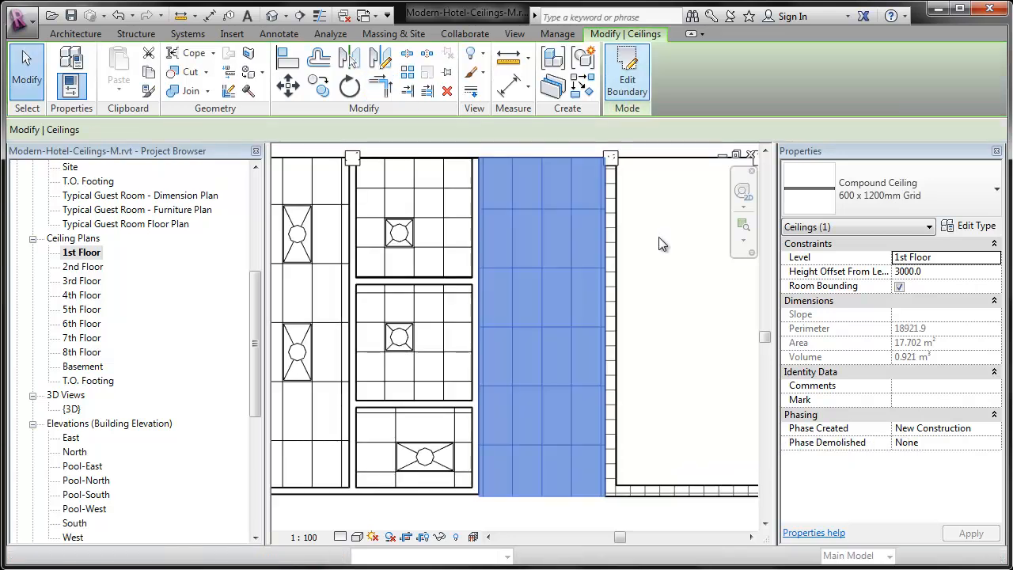
# Change the new ceiling's type to Compound Ceiling Plain and set its height offset from level to 3050.
pyautogui.click(874, 176)
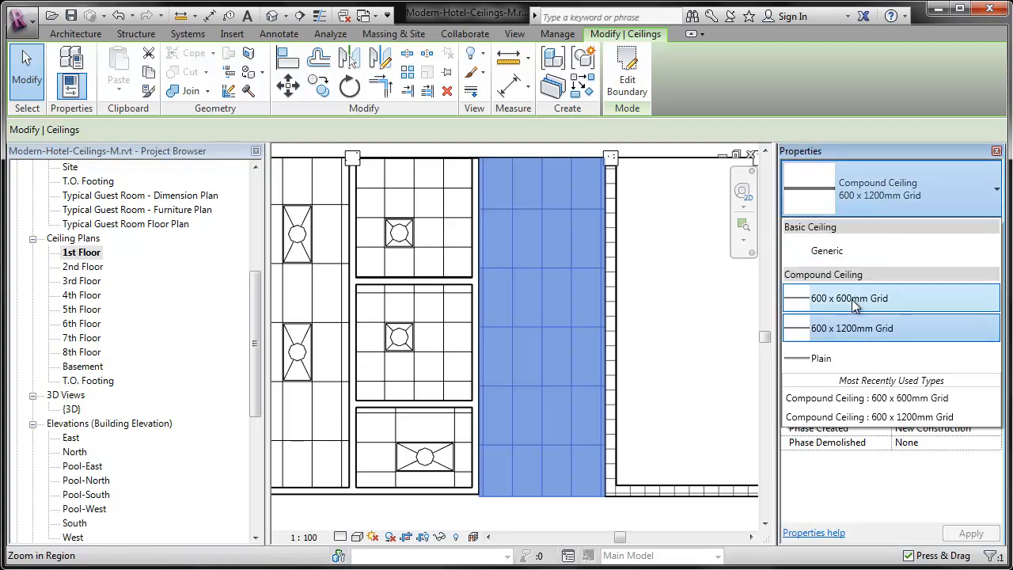
pyautogui.click(841, 356)
pyautogui.click(947, 273)
pyautogui.write('3050')
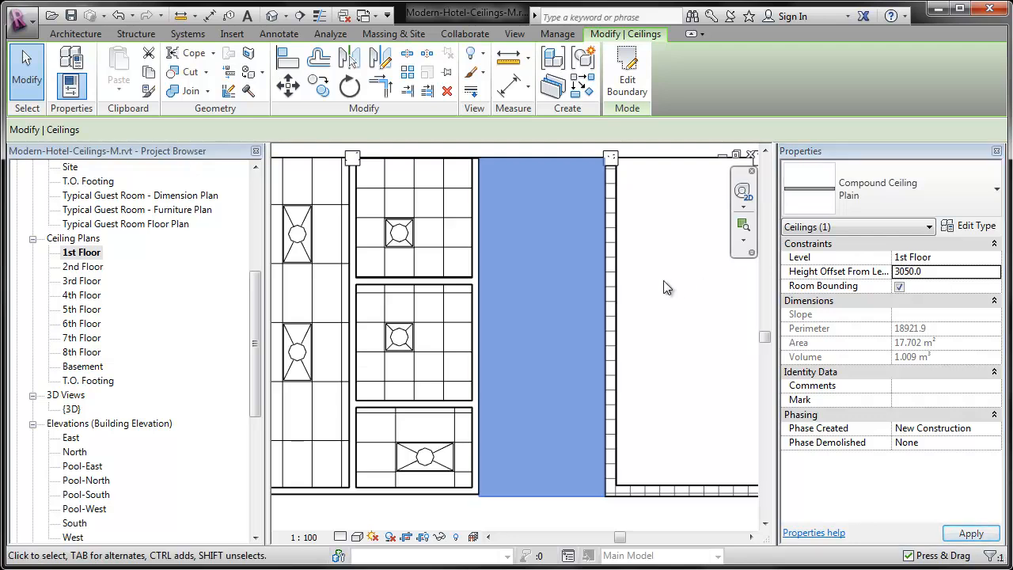
pyautogui.click(662, 520)
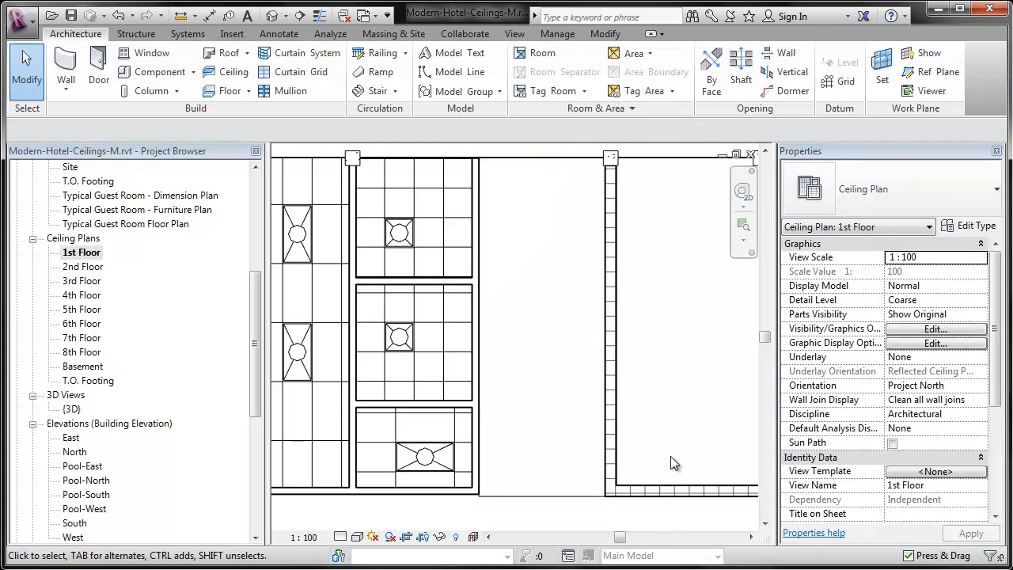
# Inspect the new plain ceiling above the double doors in the East-West Section, then return to the 1st Floor ceiling plan.
pyautogui.click(33, 424)
pyautogui.click(33, 438)
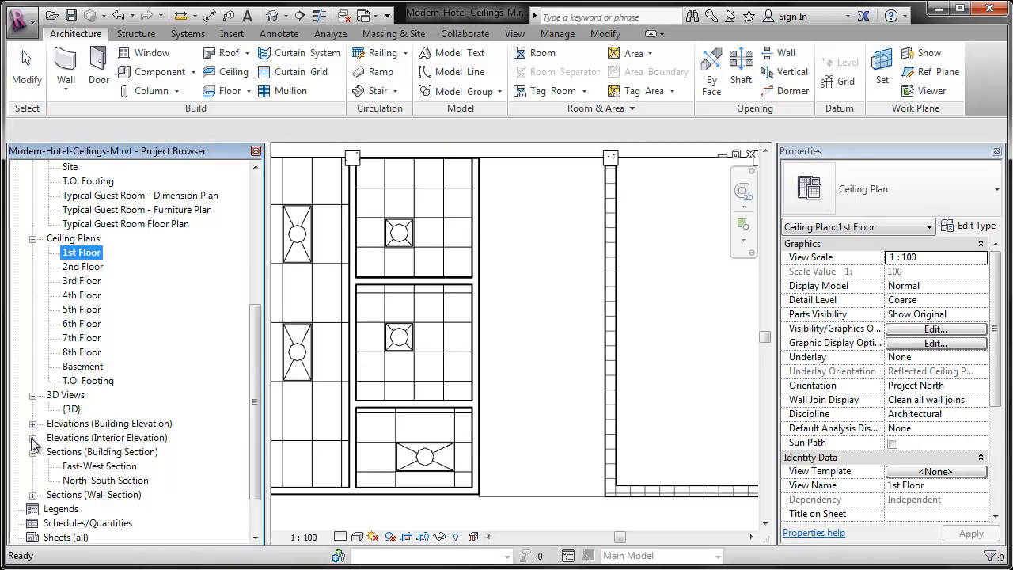
pyautogui.doubleClick(97, 466)
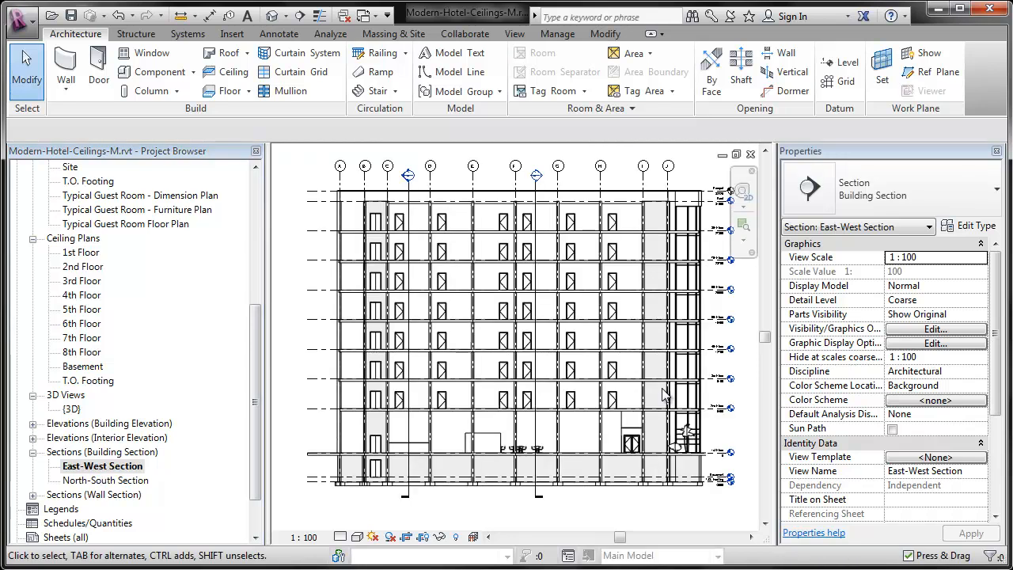
pyautogui.scroll(8, 655, 453)
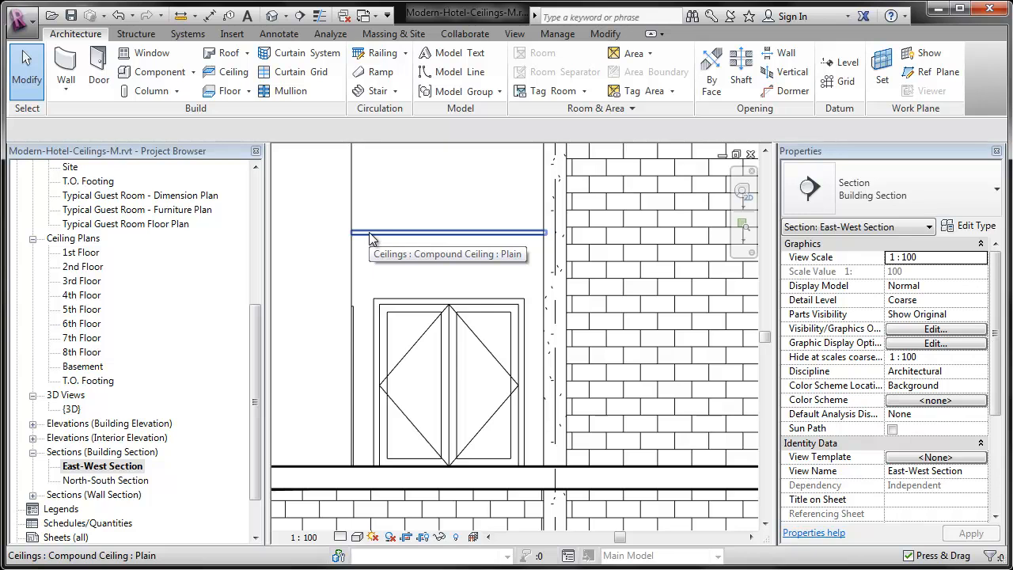
pyautogui.moveTo(370, 235); pyautogui.dragTo(378, 362, button='middle')
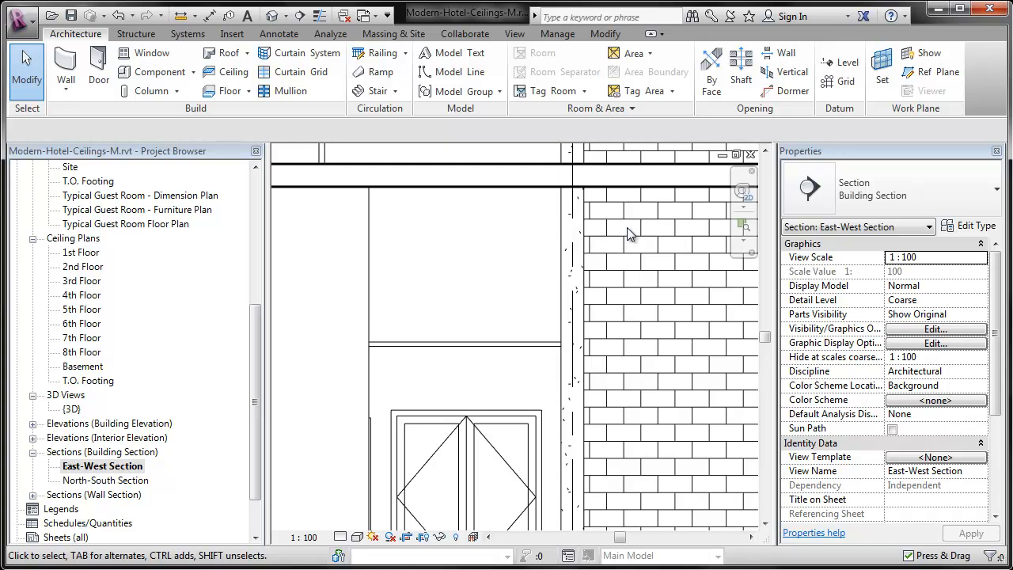
pyautogui.hotkey('ctrl', 'Tab')
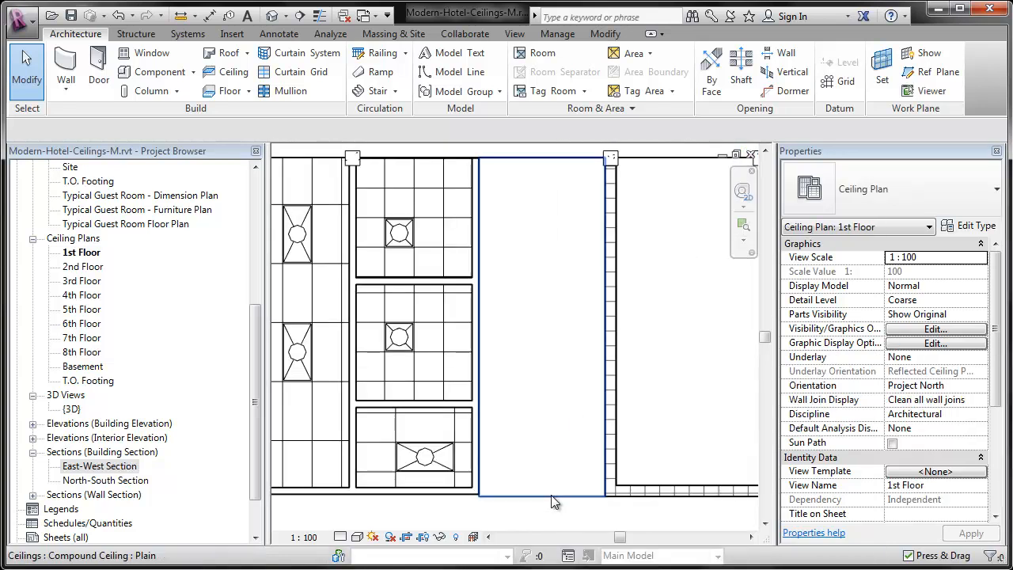
# Edit the plain ceiling's boundary, aligning its open lower edge with the face of the adjoining wall, and finish the sketch.
pyautogui.click(526, 507)
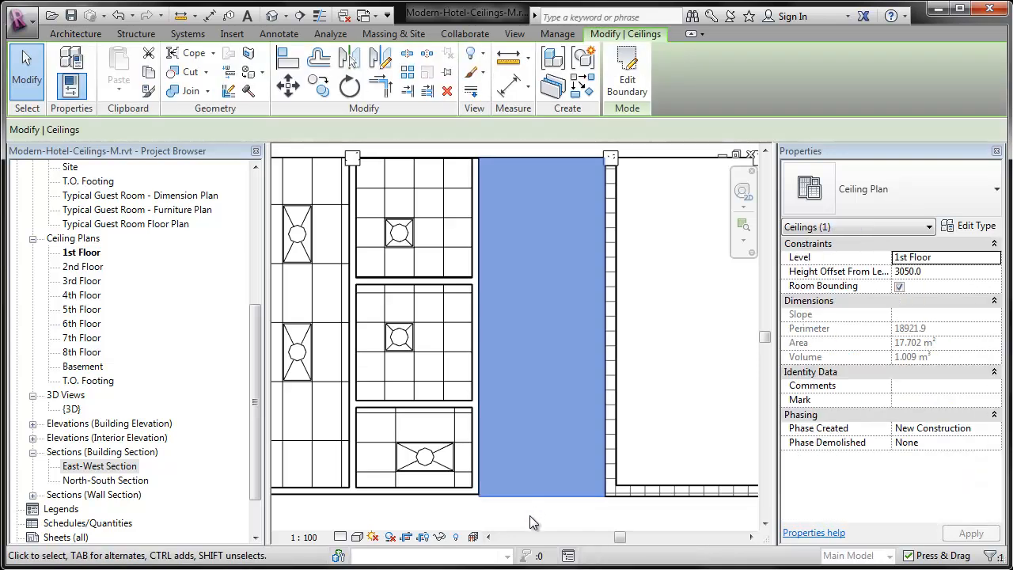
pyautogui.scroll(2, 529, 515)
pyautogui.click(625, 79)
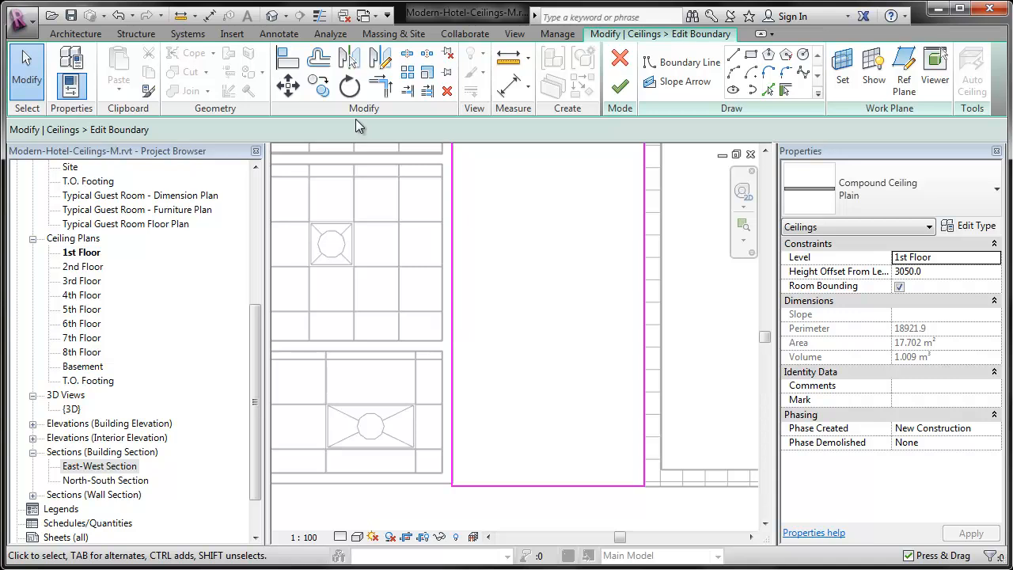
pyautogui.click(287, 57)
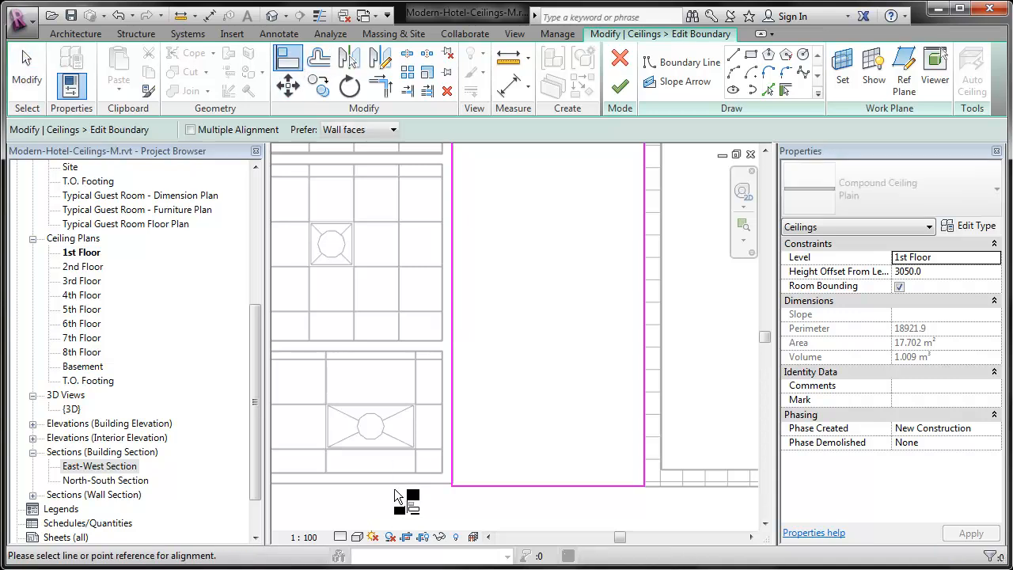
pyautogui.click(505, 484)
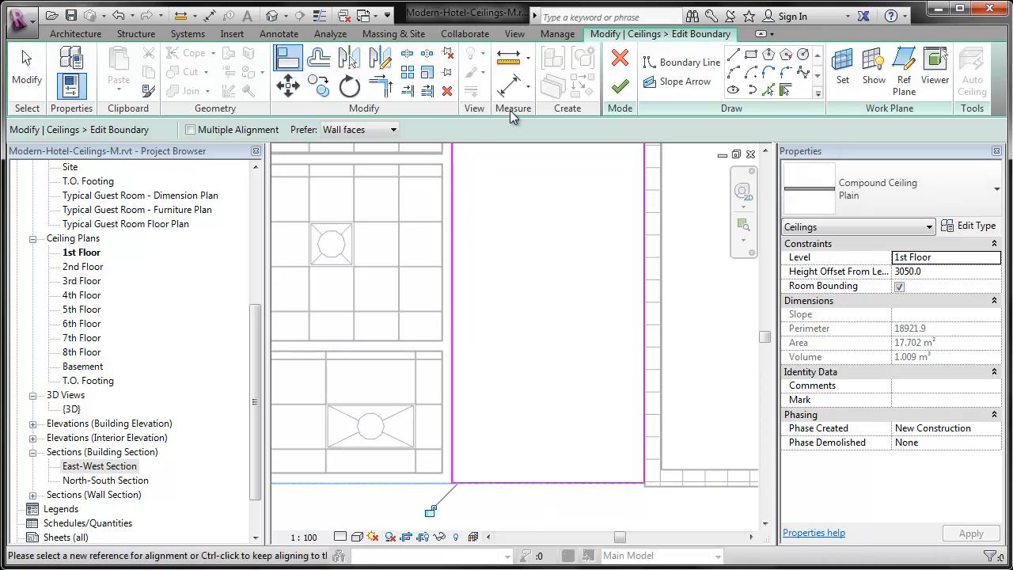
pyautogui.click(625, 88)
pyautogui.click(684, 351)
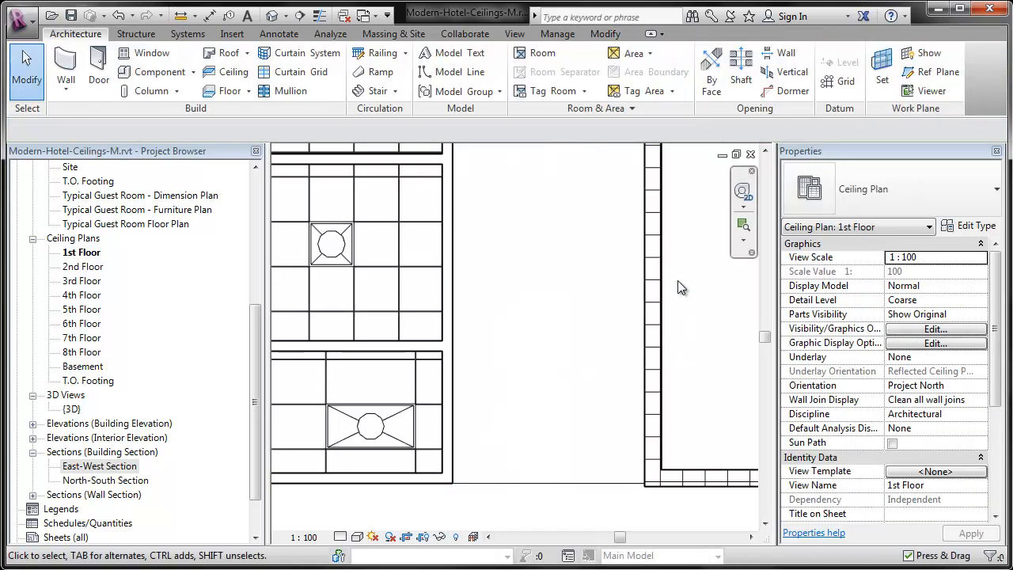
# Start a new wall of type Basic Wall Soffit - 13mm GWB & Metal Stud.
pyautogui.click(66, 63)
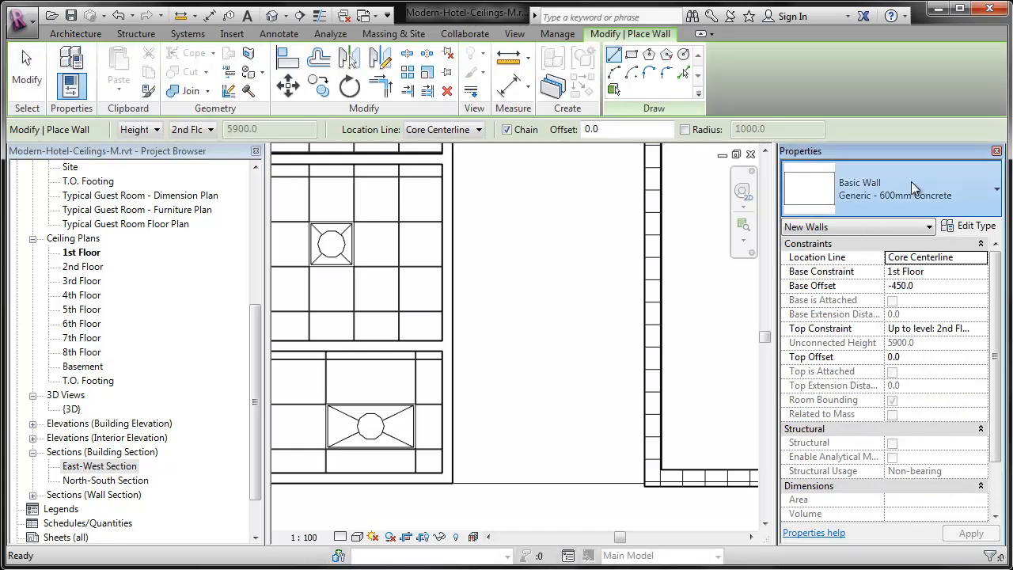
pyautogui.click(912, 182)
pyautogui.scroll(-1, 917, 298)
pyautogui.scroll(-4, 917, 299)
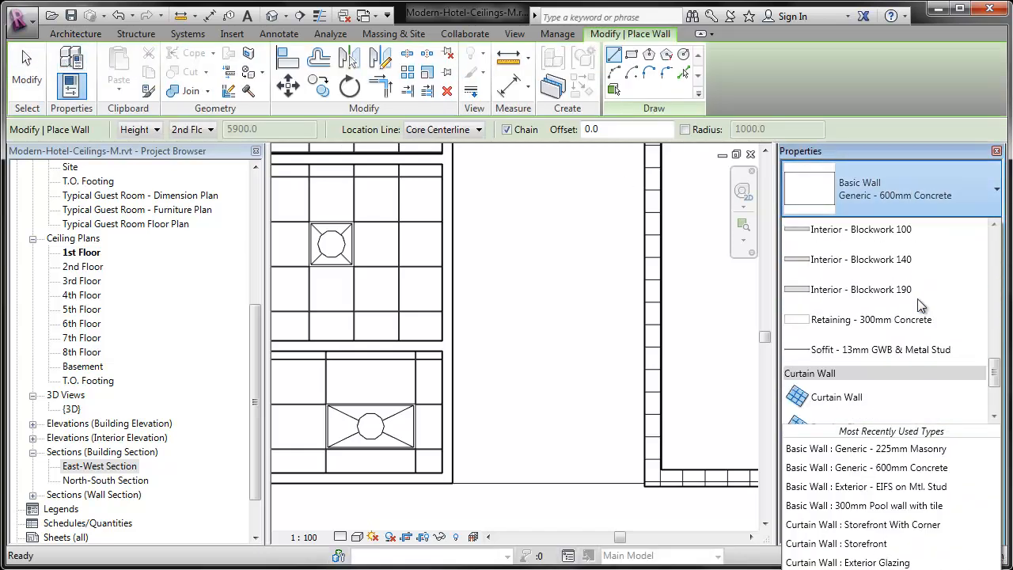
pyautogui.scroll(2, 914, 308)
pyautogui.click(915, 314)
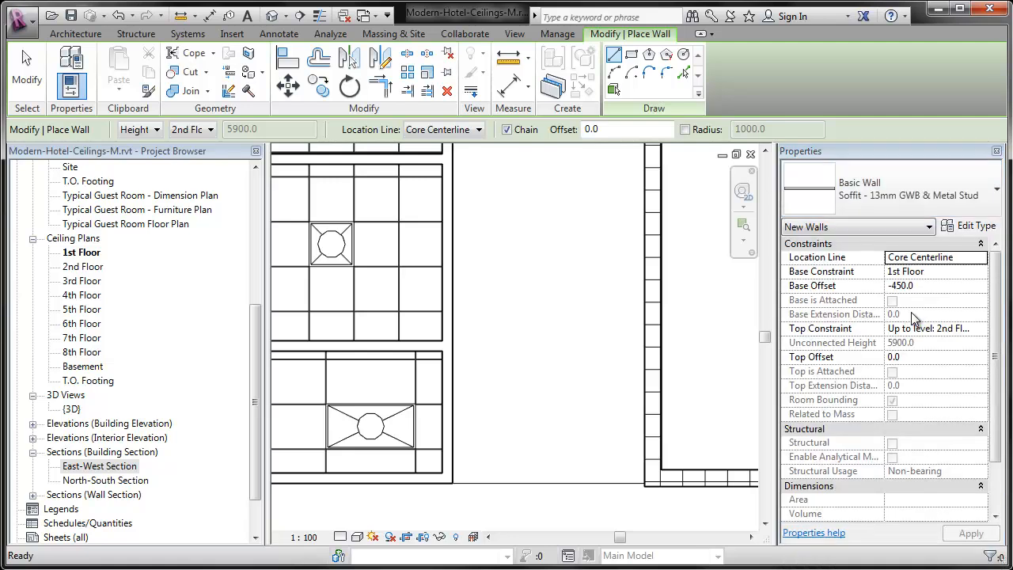
# Set the new wall's location line to Finish Face: Interior, base offset to 3050, and top offset to -300 from the 2nd Floor.
pyautogui.click(980, 257)
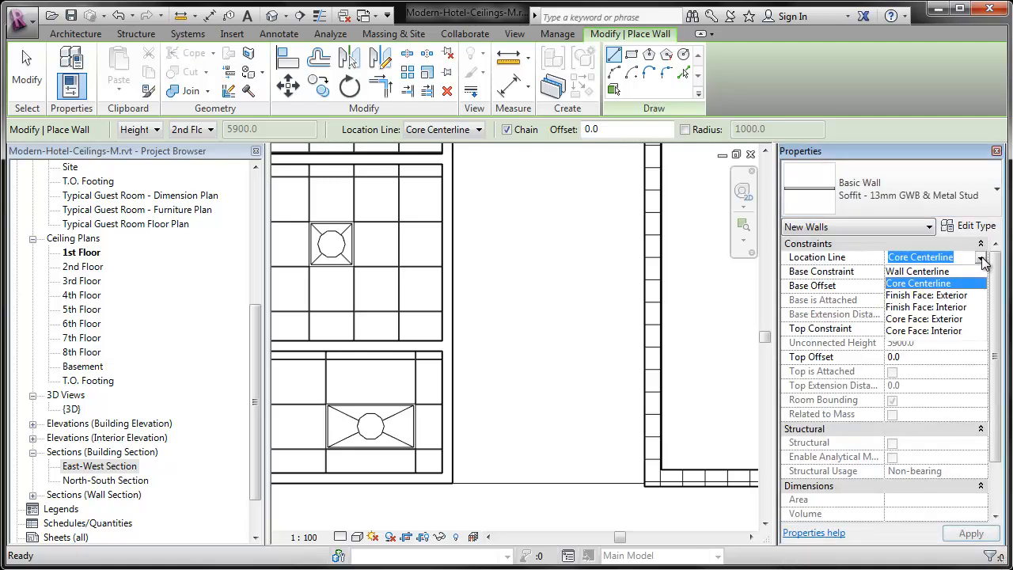
pyautogui.click(961, 307)
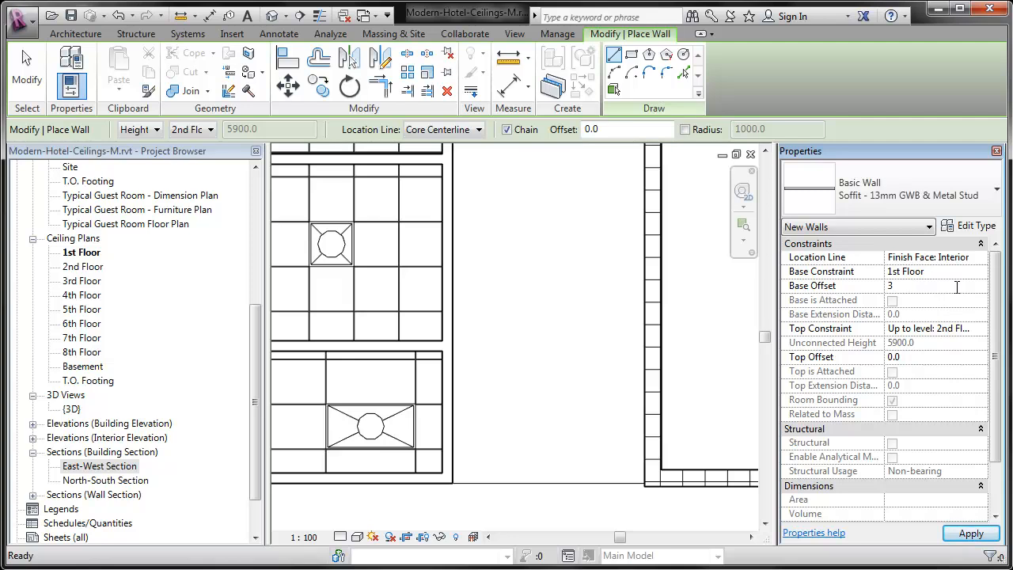
pyautogui.click(977, 331)
pyautogui.click(979, 331)
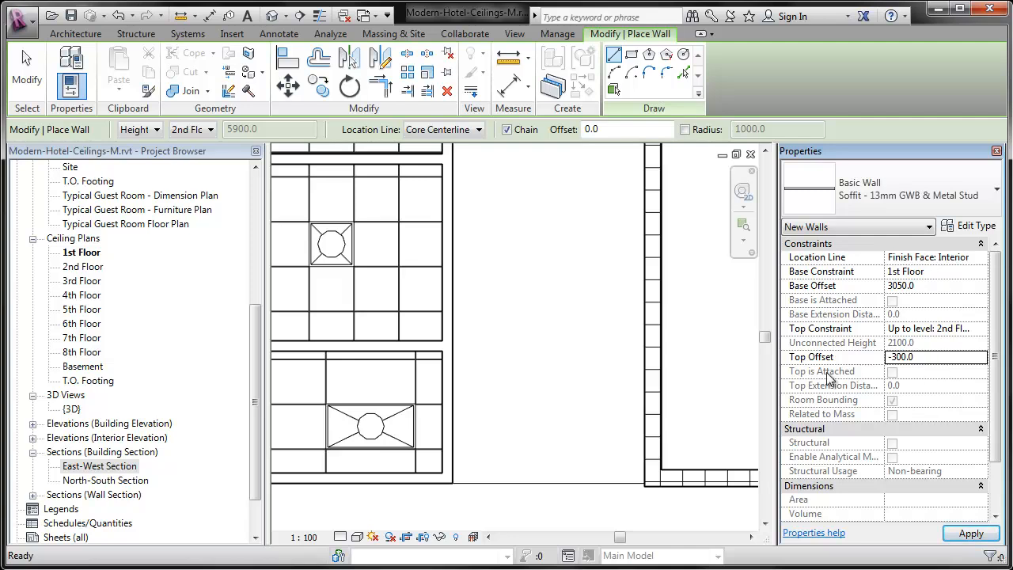
# Draw the soffit wall along the plain ceiling's open lower edge, from the small rooms' wall to the masonry wall.
pyautogui.moveTo(630, 405); pyautogui.dragTo(645, 403, button='middle')
pyautogui.click(614, 57)
pyautogui.click(467, 480)
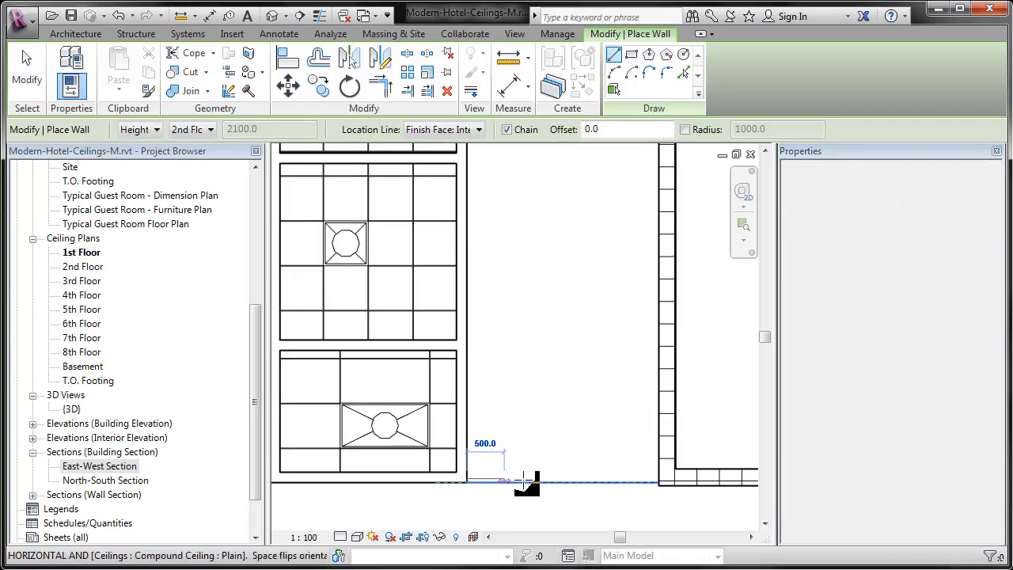
pyautogui.click(656, 480)
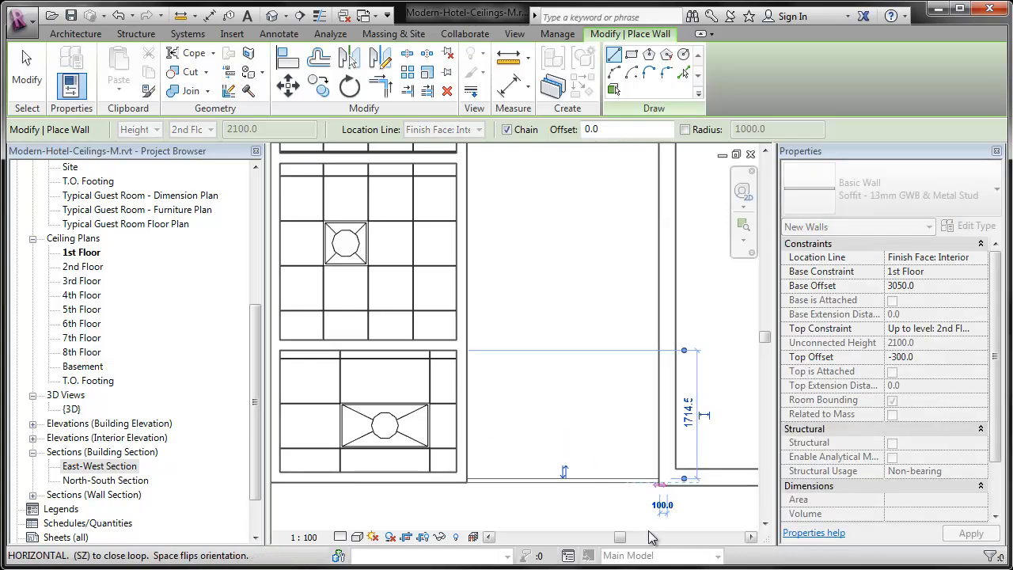
pyautogui.press('Escape')
pyautogui.press('Escape')
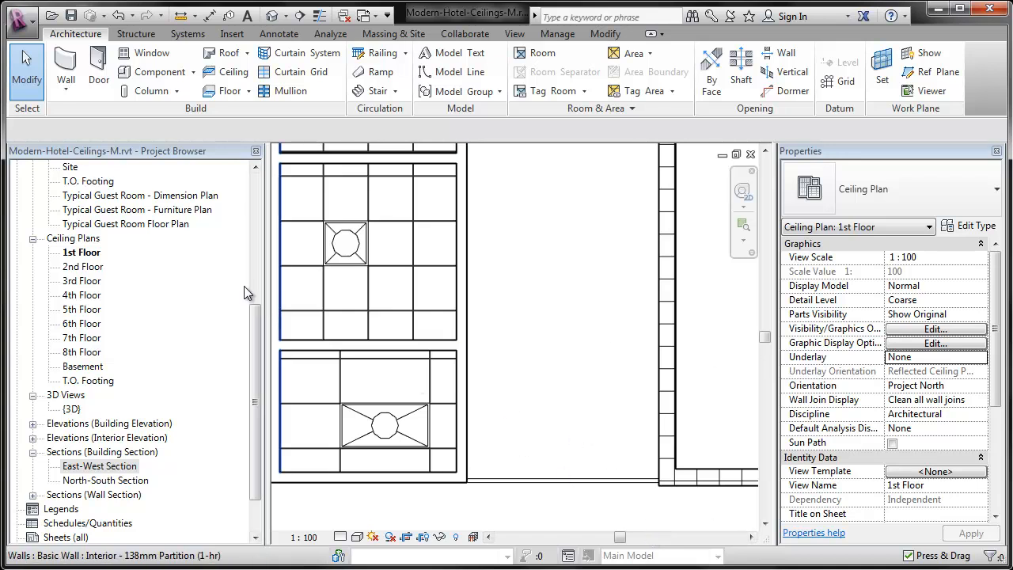
# In the 1st Floor floor plan, create a camera view from near the curved exterior wall toward the passage beside the elevators.
pyautogui.moveTo(254, 317); pyautogui.dragTo(258, 194)
pyautogui.doubleClick(81, 195)
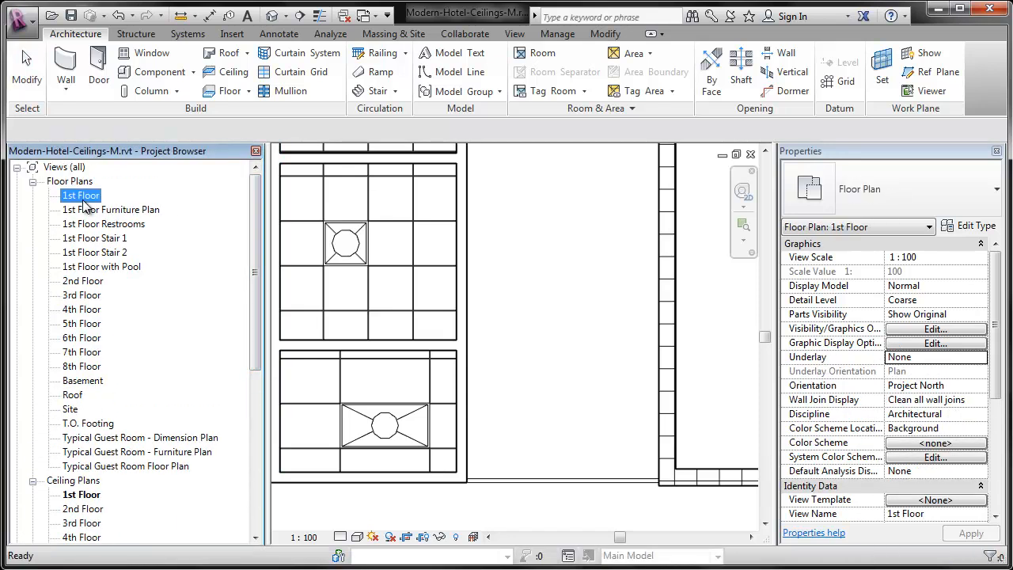
pyautogui.moveTo(584, 449); pyautogui.dragTo(368, 452, button='middle')
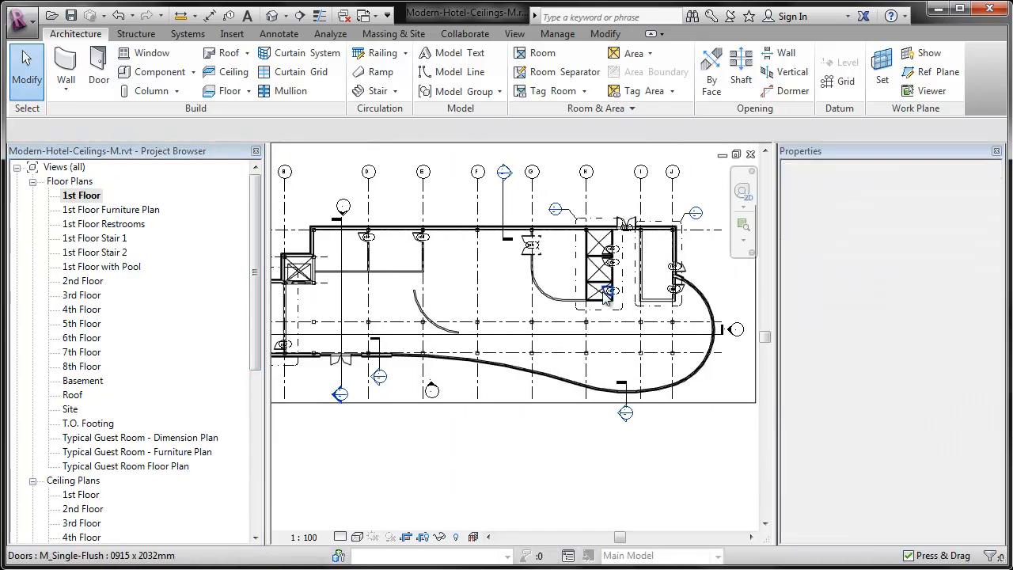
pyautogui.scroll(2, 649, 287)
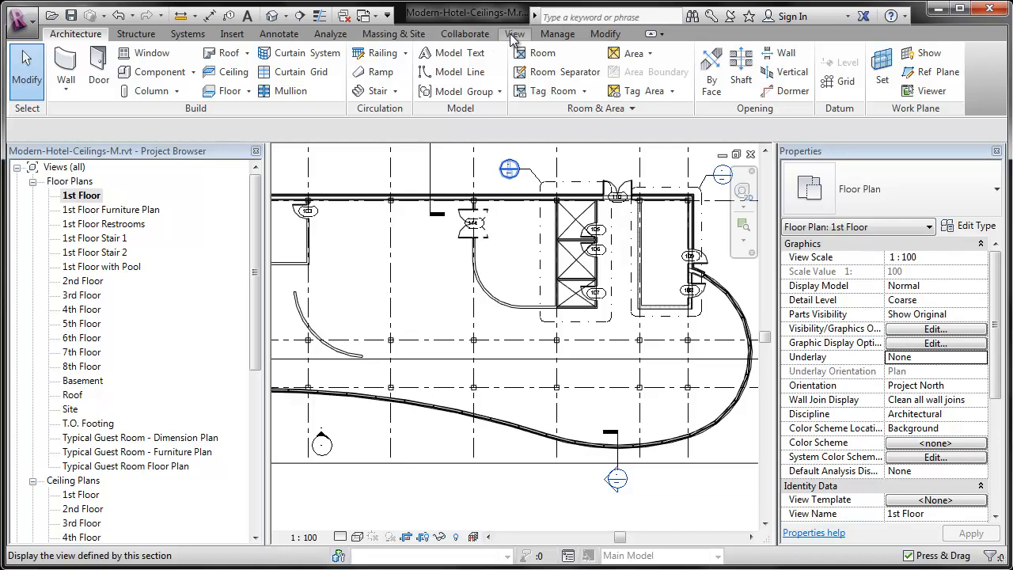
pyautogui.click(286, 18)
pyautogui.click(299, 52)
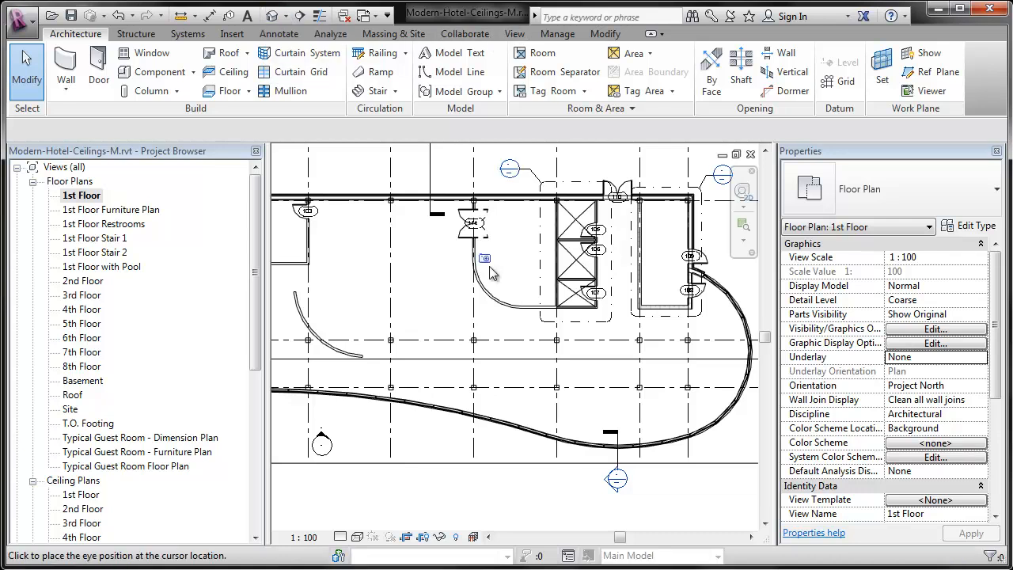
pyautogui.click(569, 429)
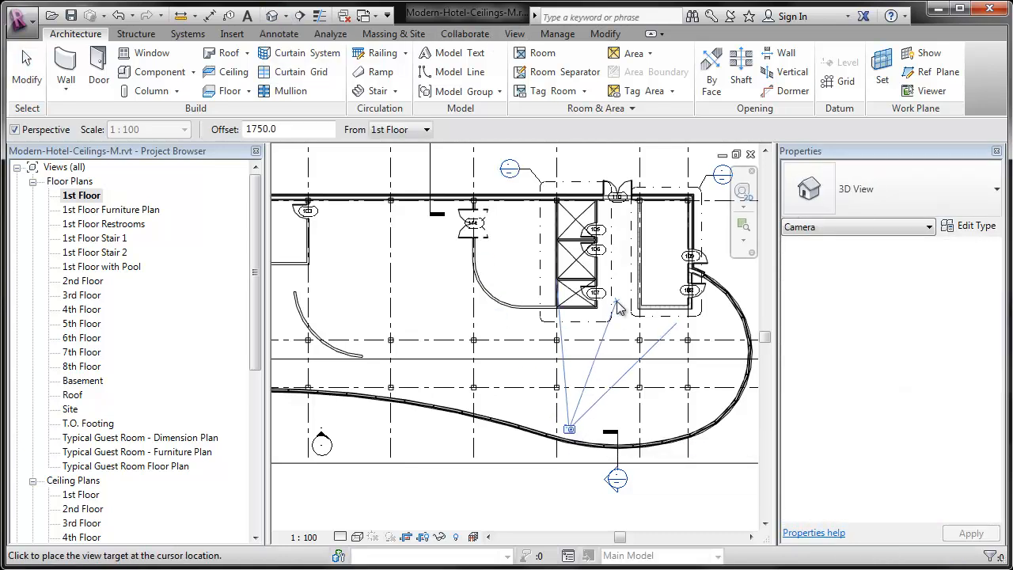
pyautogui.click(647, 197)
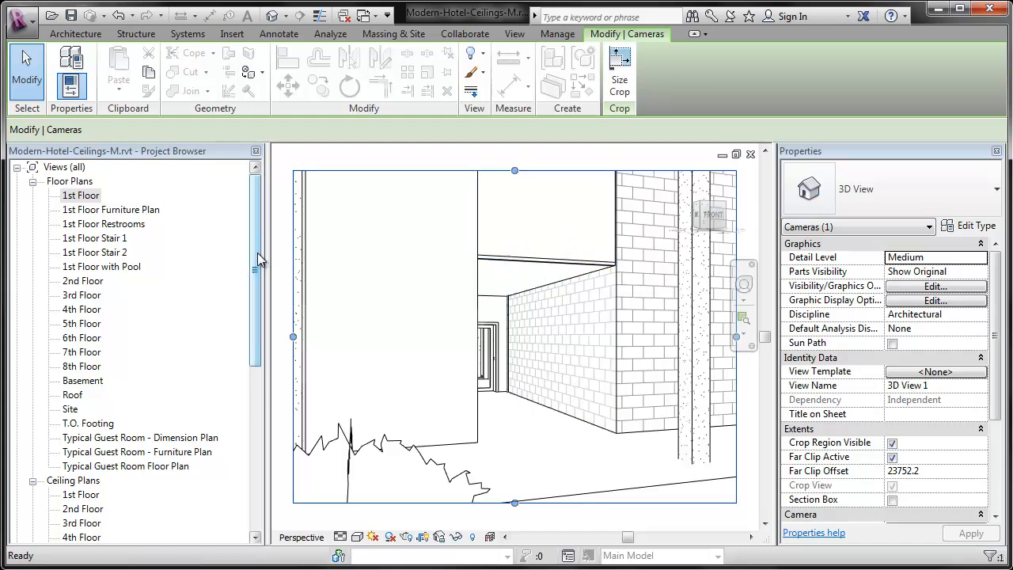
# In the 1st Floor ceiling plan, place a Downlight-Recessed Can (M) 203mm 100 watt Incandescent near the lower end of the plain ceiling.
pyautogui.moveTo(253, 260); pyautogui.dragTo(253, 328)
pyautogui.doubleClick(88, 367)
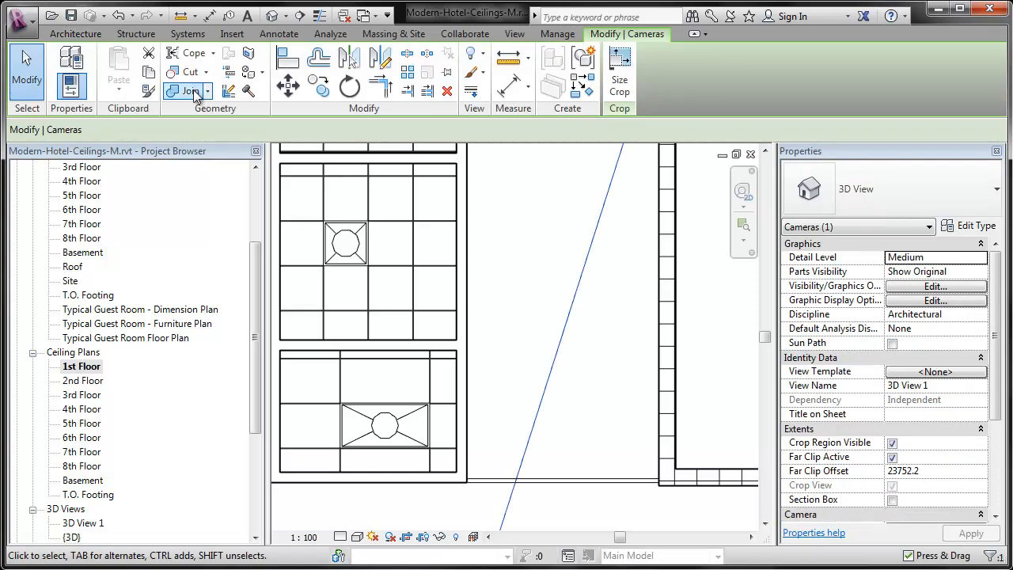
pyautogui.click(76, 35)
pyautogui.click(159, 72)
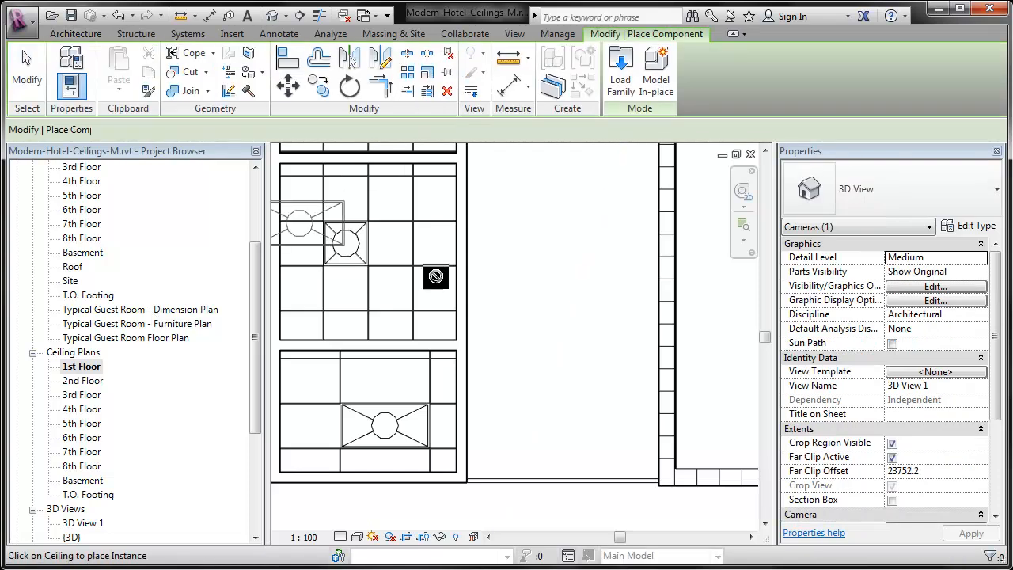
pyautogui.scroll(1, 582, 294)
pyautogui.click(874, 203)
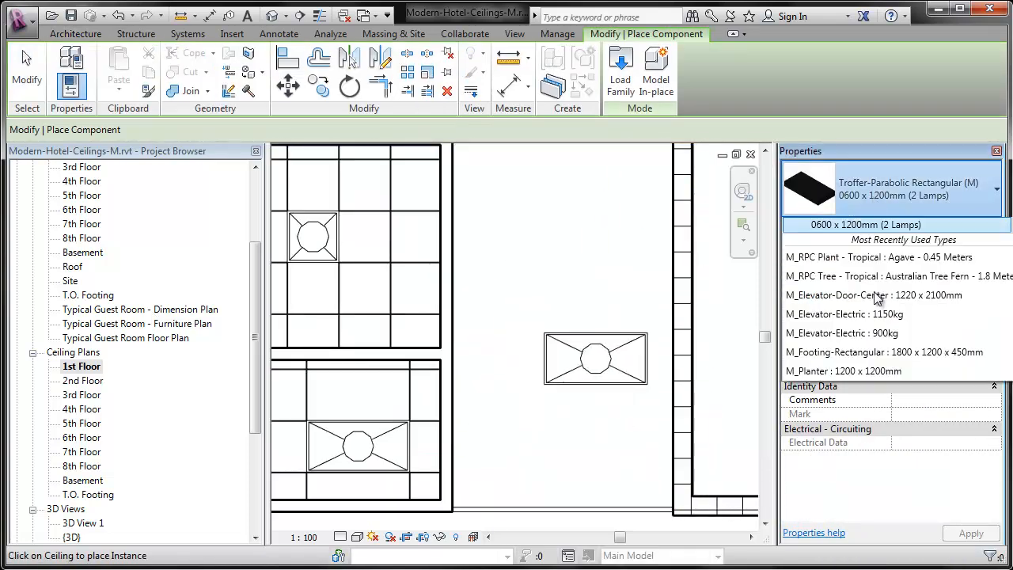
pyautogui.scroll(-5, 877, 293)
pyautogui.scroll(5, 882, 354)
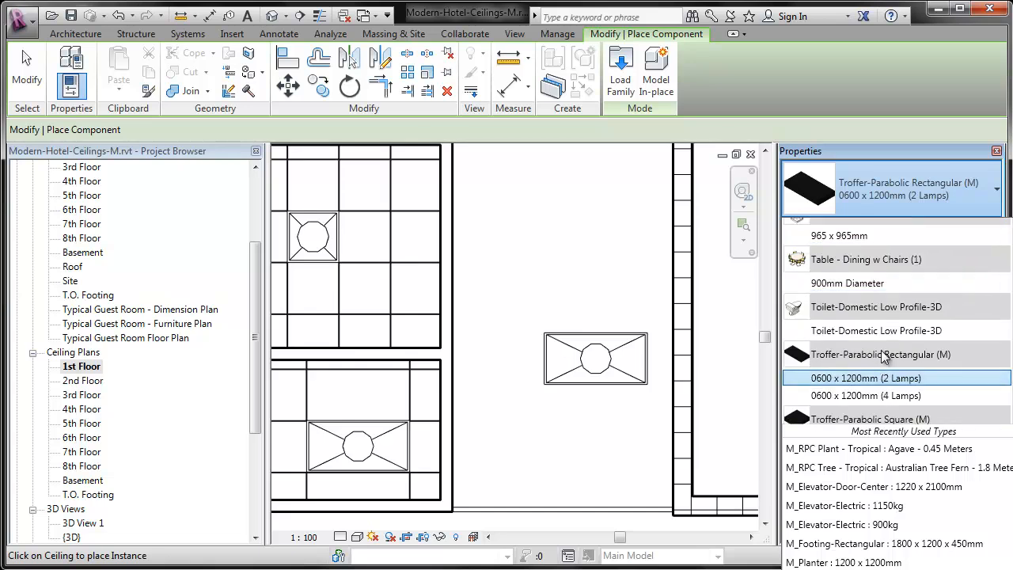
pyautogui.scroll(8, 882, 356)
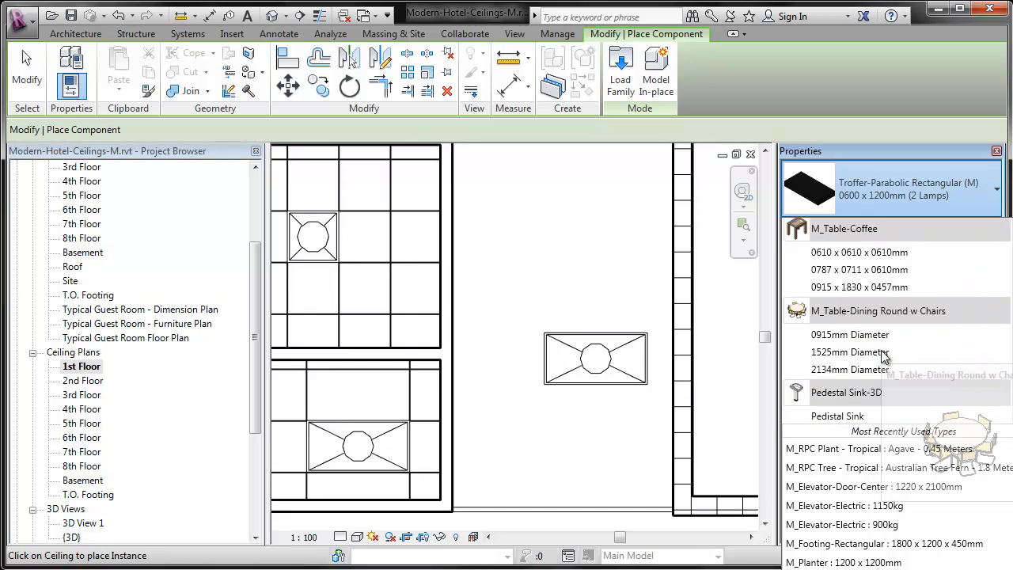
pyautogui.scroll(8, 884, 357)
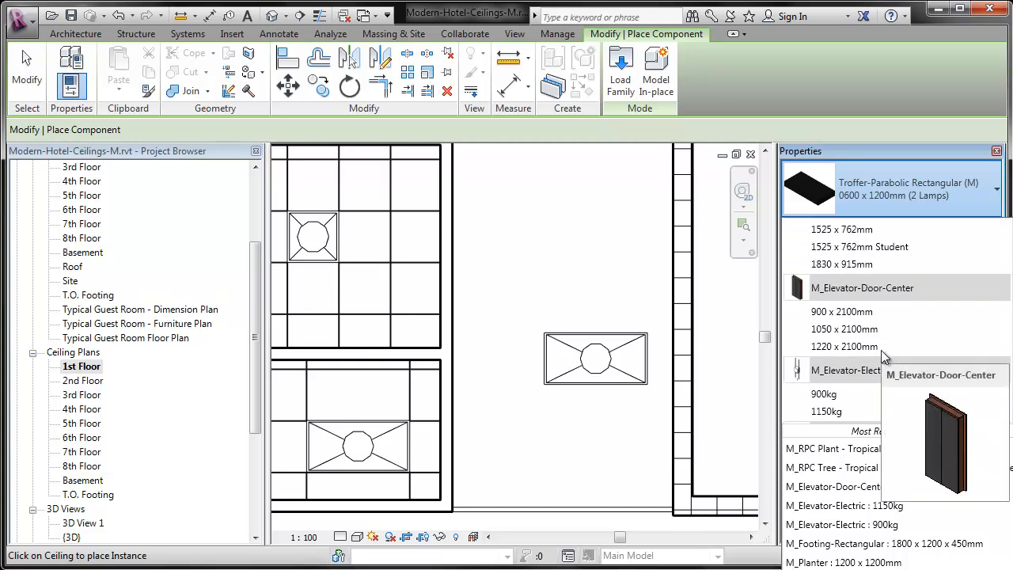
pyautogui.scroll(5, 882, 355)
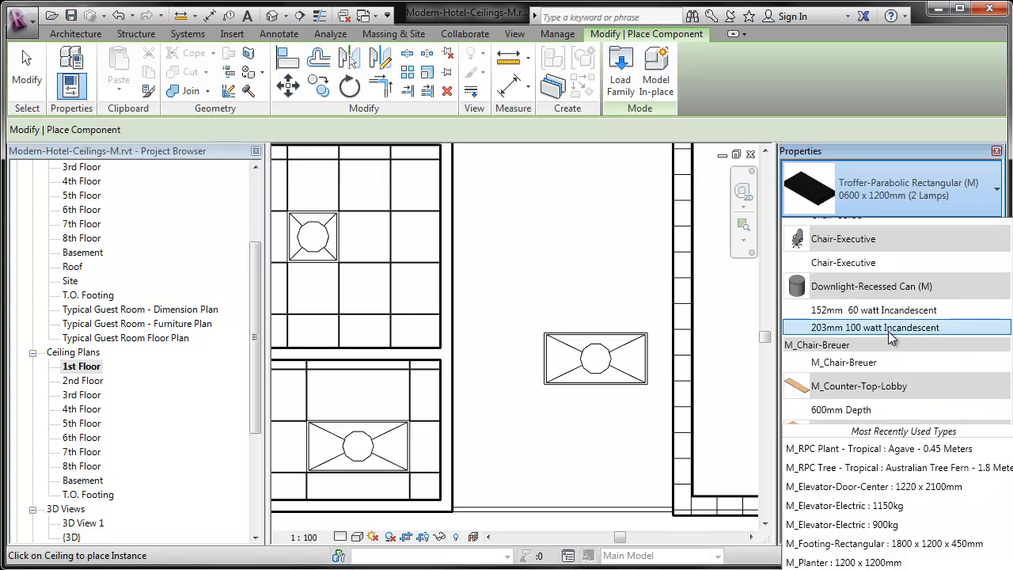
pyautogui.click(878, 327)
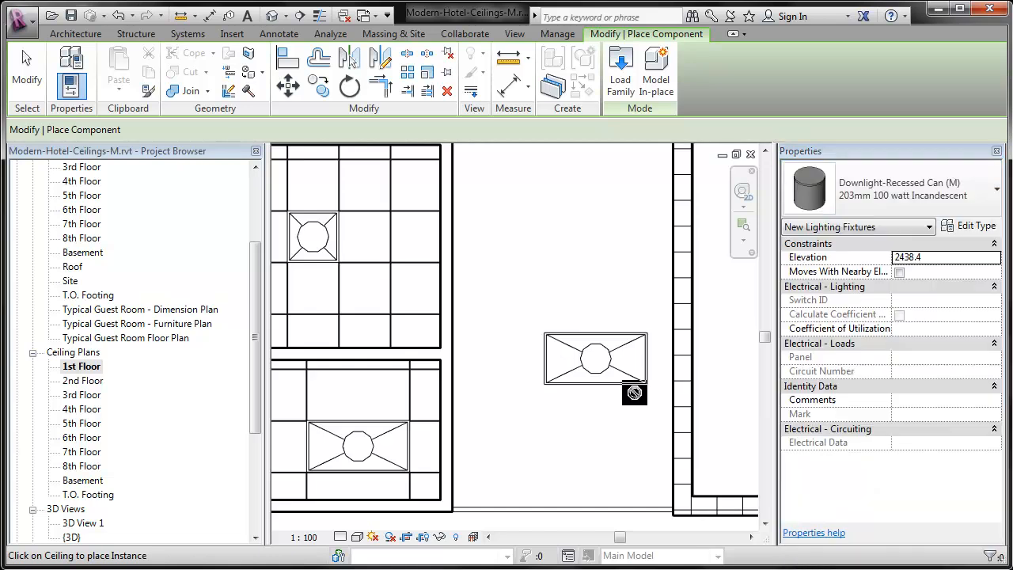
pyautogui.click(562, 437)
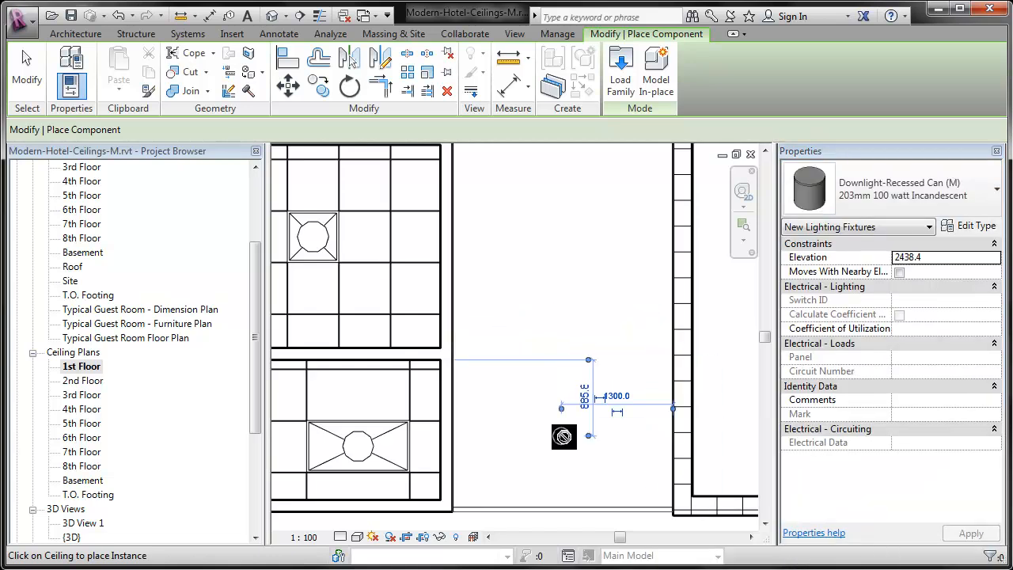
pyautogui.scroll(-3, 562, 432)
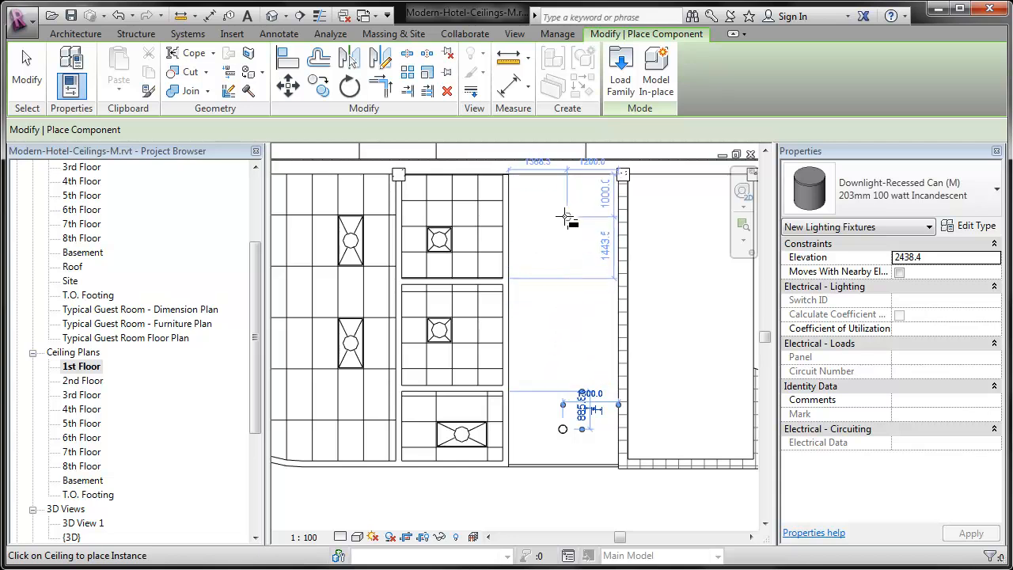
# Place two more recessed can downlights at the upper end and middle of the plain ceiling, and check them in 3D View 1.
pyautogui.click(561, 212)
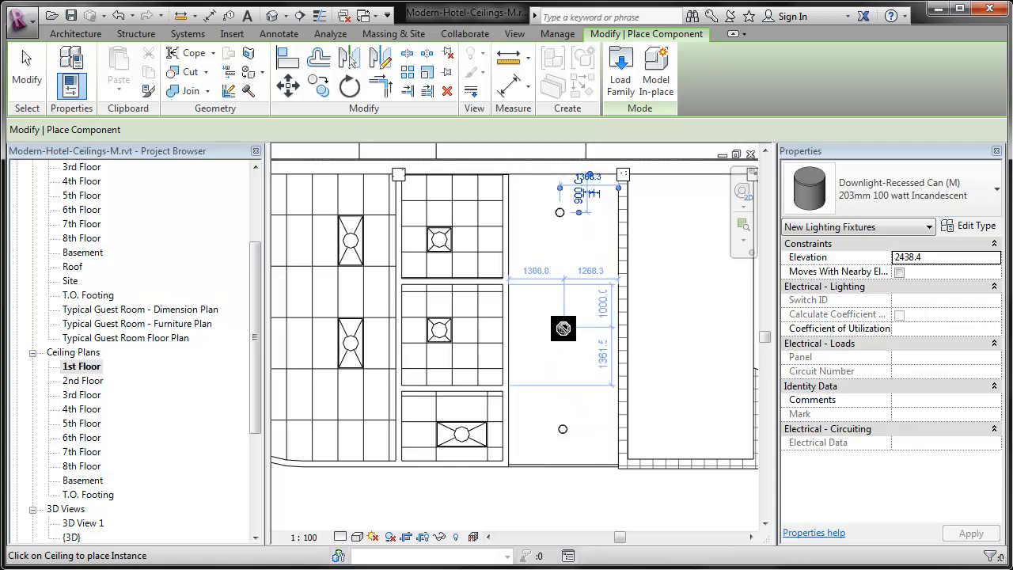
pyautogui.click(564, 327)
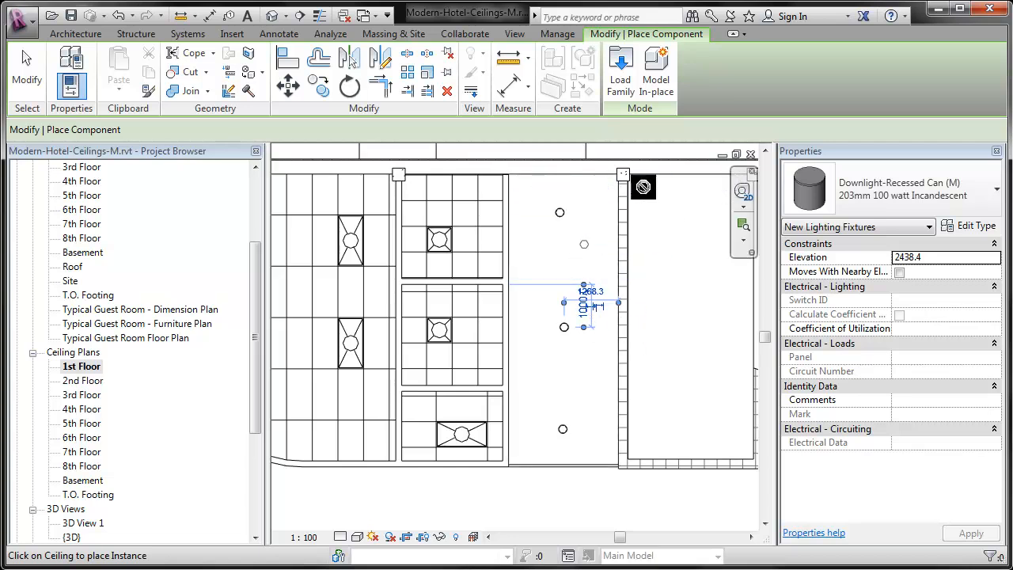
pyautogui.doubleClick(93, 523)
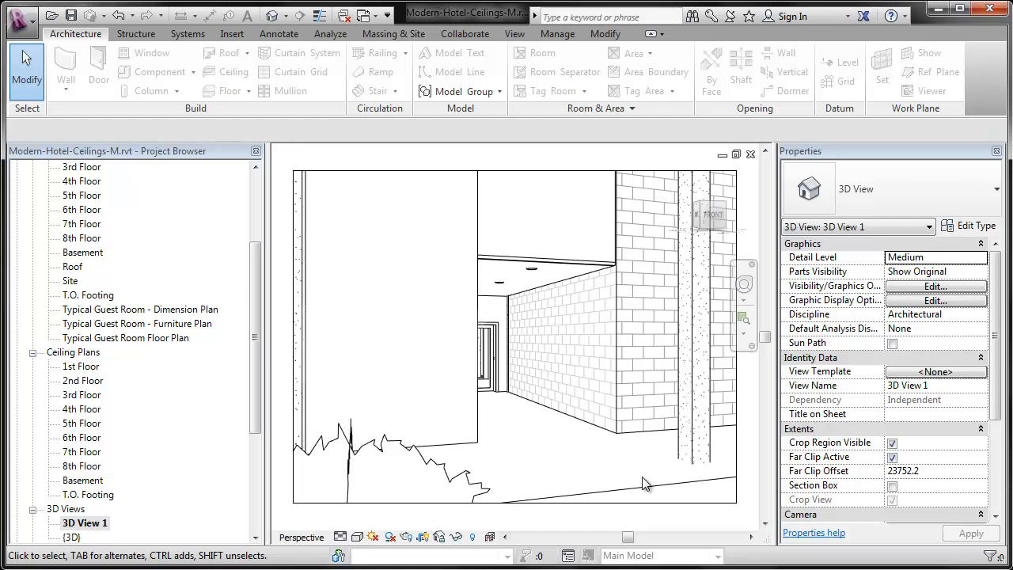
# In the 1st Floor ceiling plan, start a sketched ceiling of the 600 x 1200mm Grid type.
pyautogui.moveTo(259, 376); pyautogui.dragTo(246, 304)
pyautogui.scroll(-1, 254, 309)
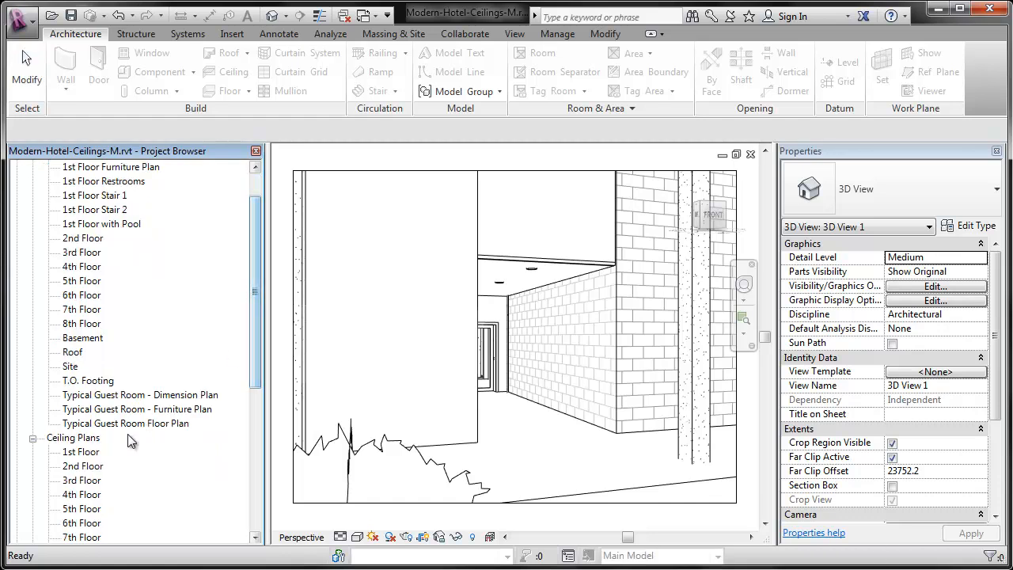
pyautogui.doubleClick(81, 451)
pyautogui.moveTo(529, 407); pyautogui.dragTo(697, 413, button='middle')
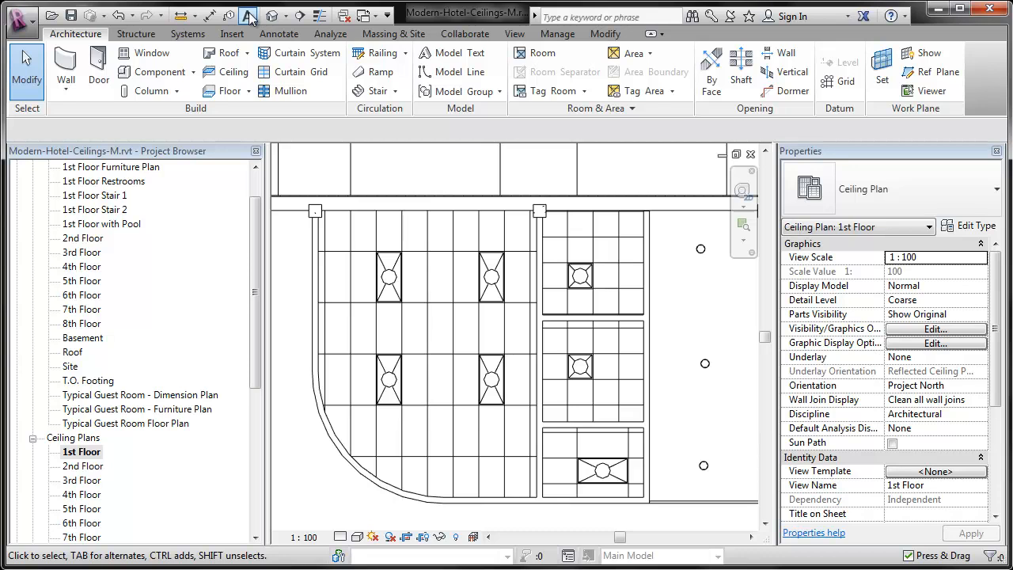
pyautogui.click(229, 71)
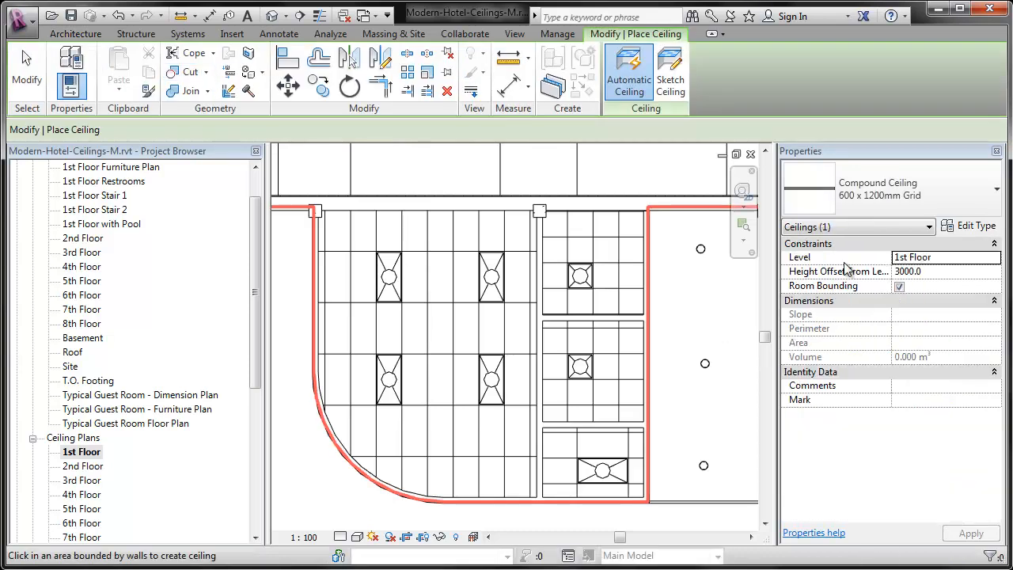
pyautogui.click(670, 73)
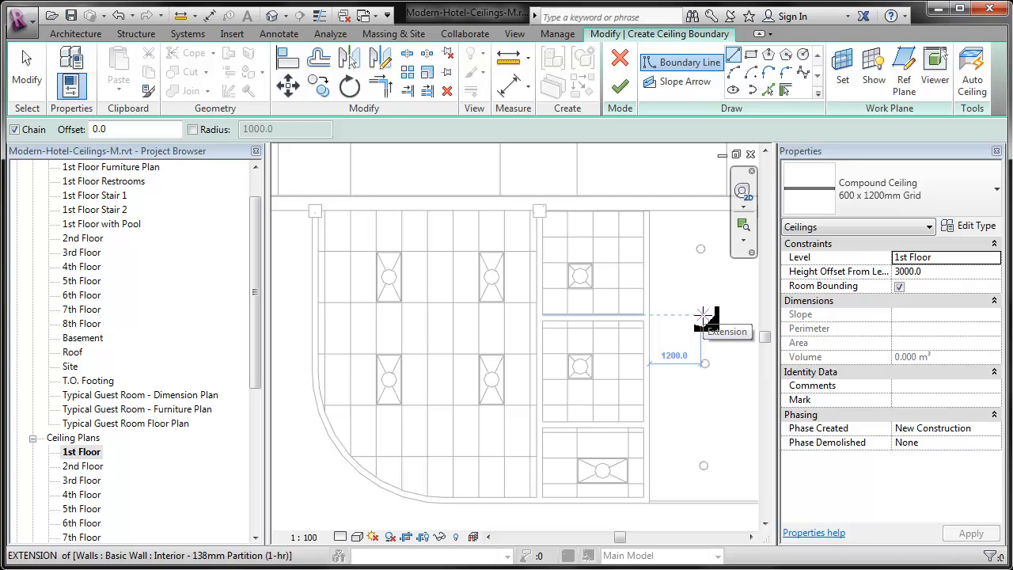
# Sketch a circular ceiling boundary of about 4503 mm radius from the free-standing curved wall's center out to its inner face.
pyautogui.moveTo(613, 339); pyautogui.dragTo(703, 301, button='middle')
pyautogui.scroll(-8, 703, 300)
pyautogui.scroll(4, 525, 334)
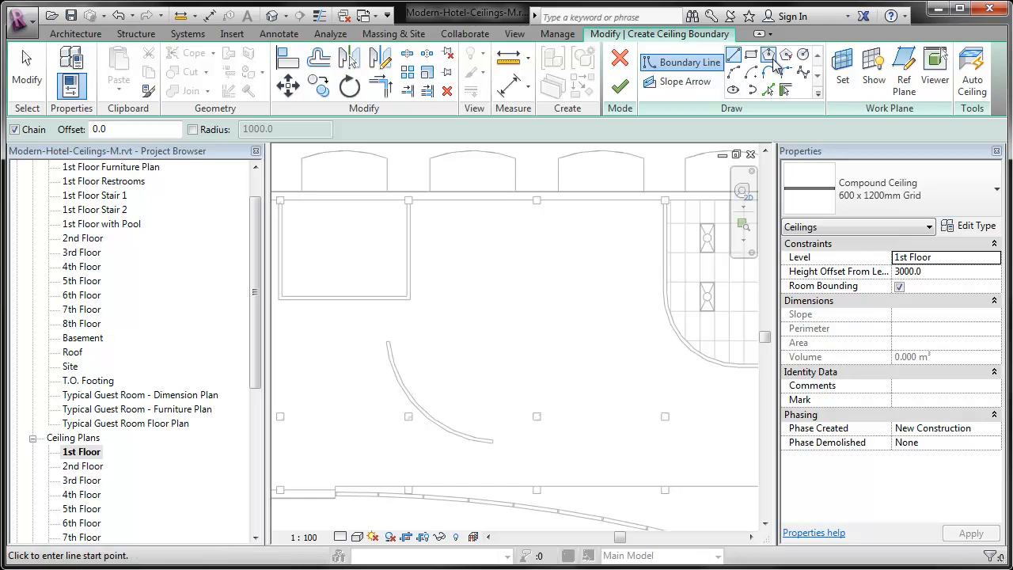
pyautogui.click(804, 55)
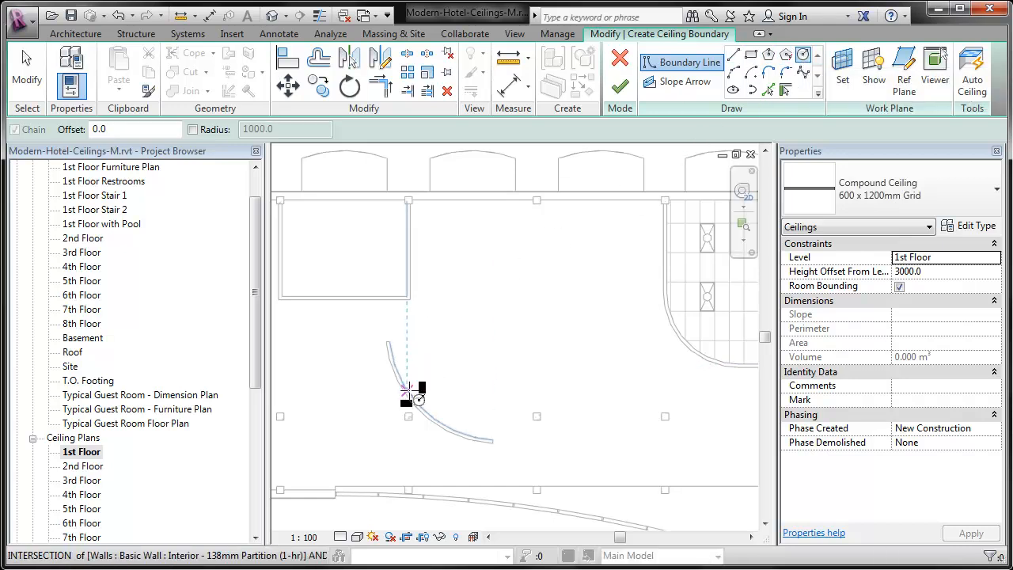
pyautogui.rightClick(496, 265)
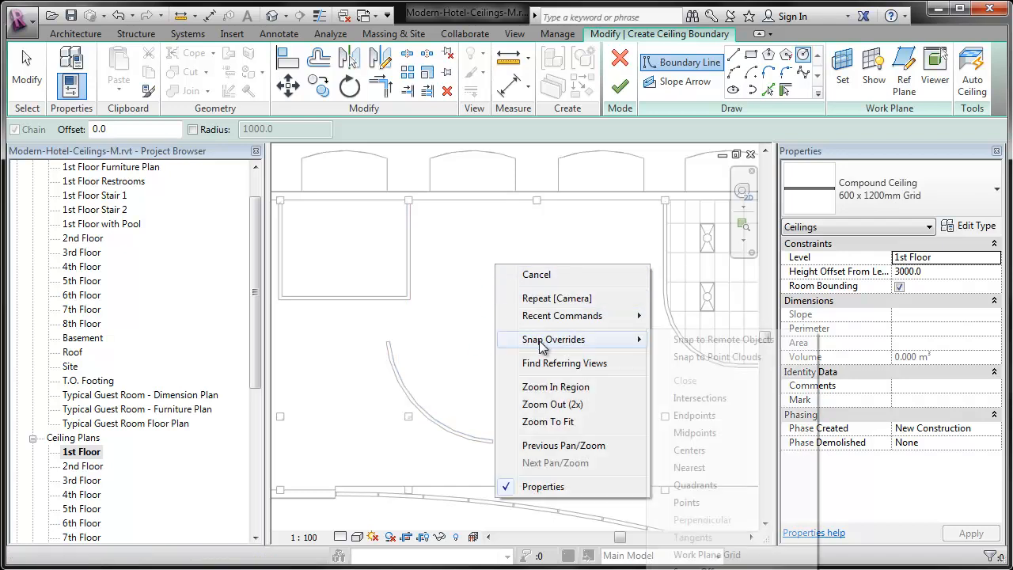
pyautogui.moveTo(597, 339)
pyautogui.click(689, 450)
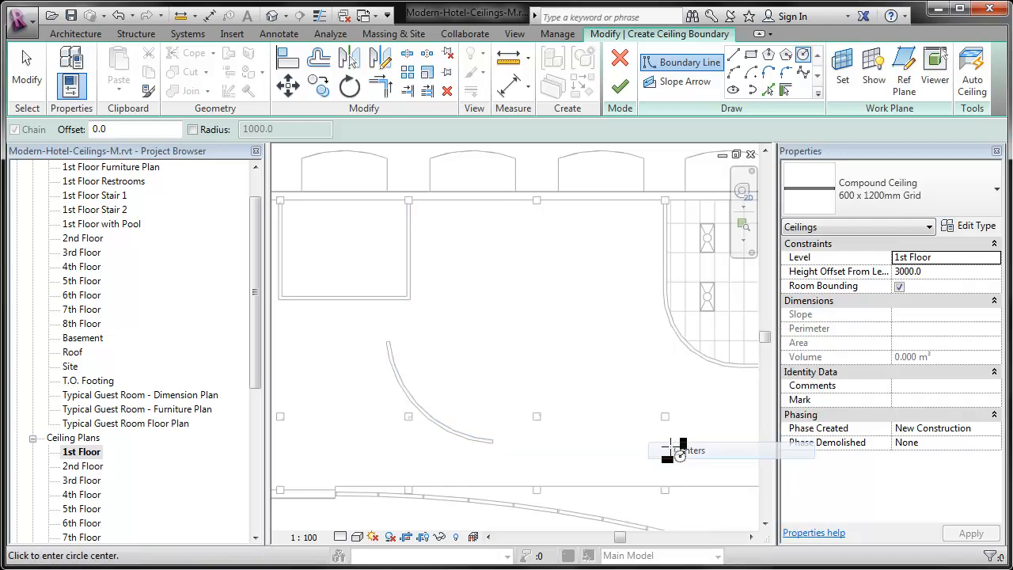
pyautogui.click(472, 436)
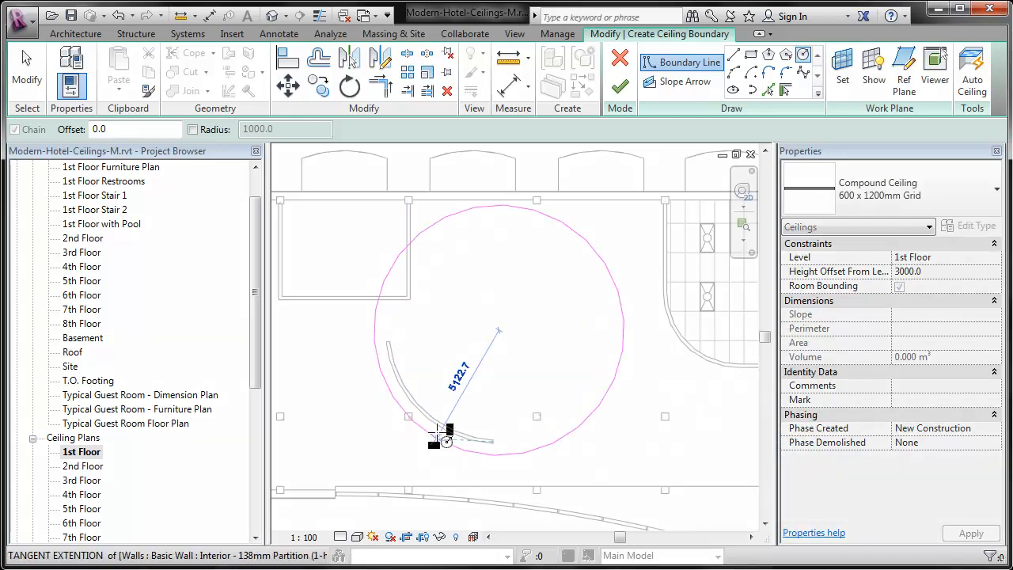
pyautogui.scroll(3, 409, 393)
pyautogui.click(416, 391)
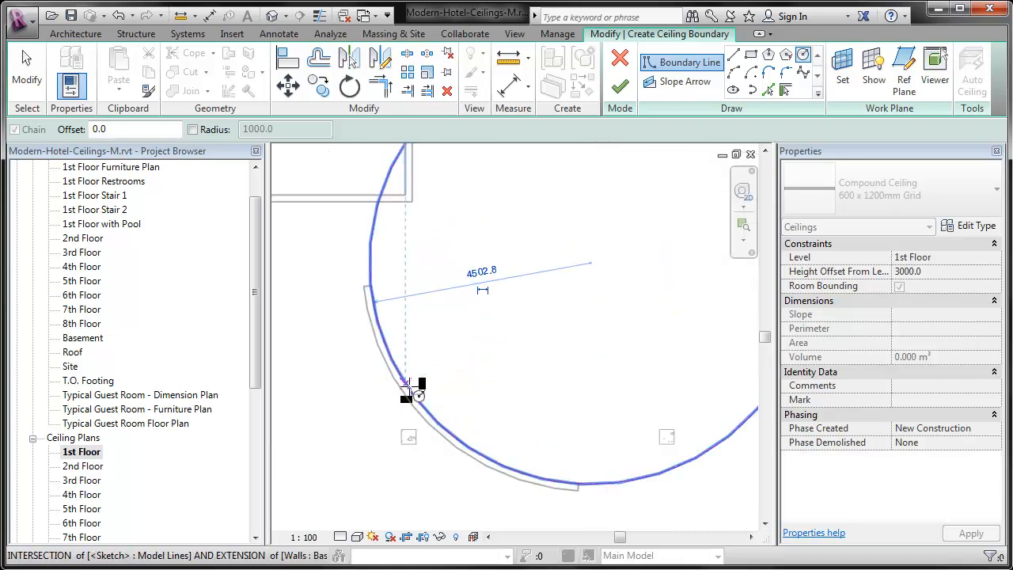
# Sketch a smaller circle inside the circular ceiling boundary, sharing its center, to form a ring.
pyautogui.scroll(-2, 428, 387)
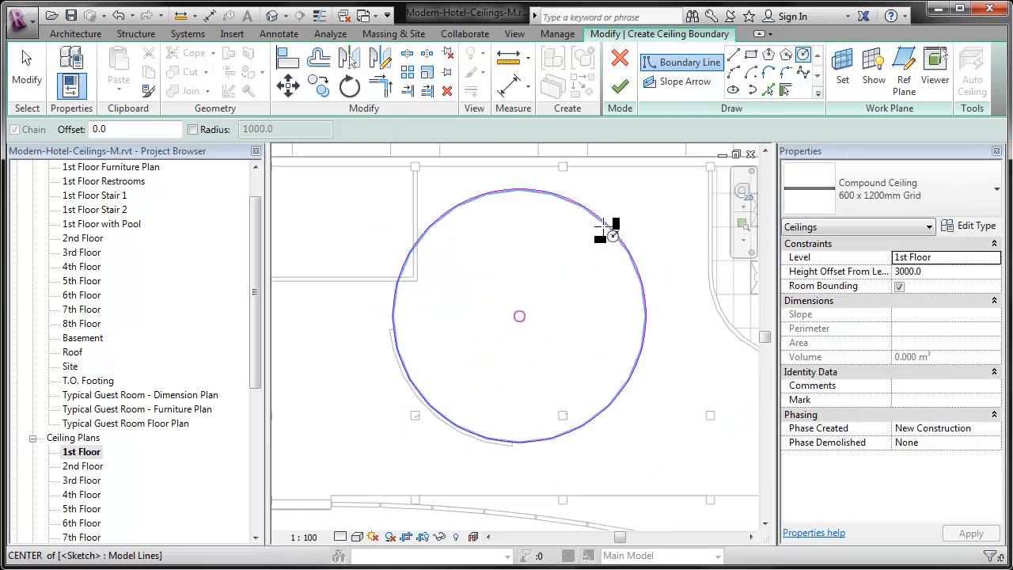
pyautogui.rightClick(537, 253)
pyautogui.moveTo(595, 328)
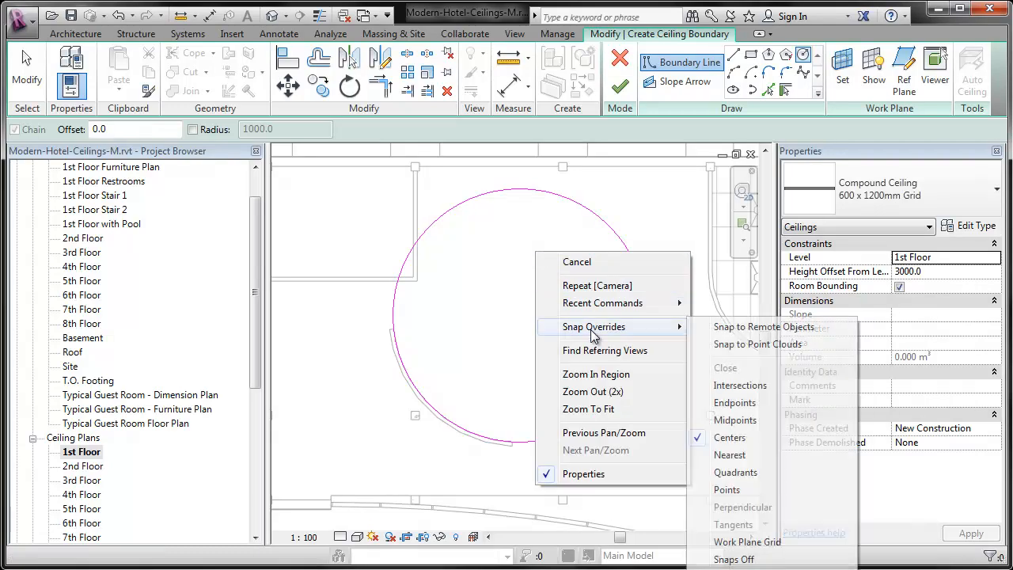
pyautogui.click(726, 437)
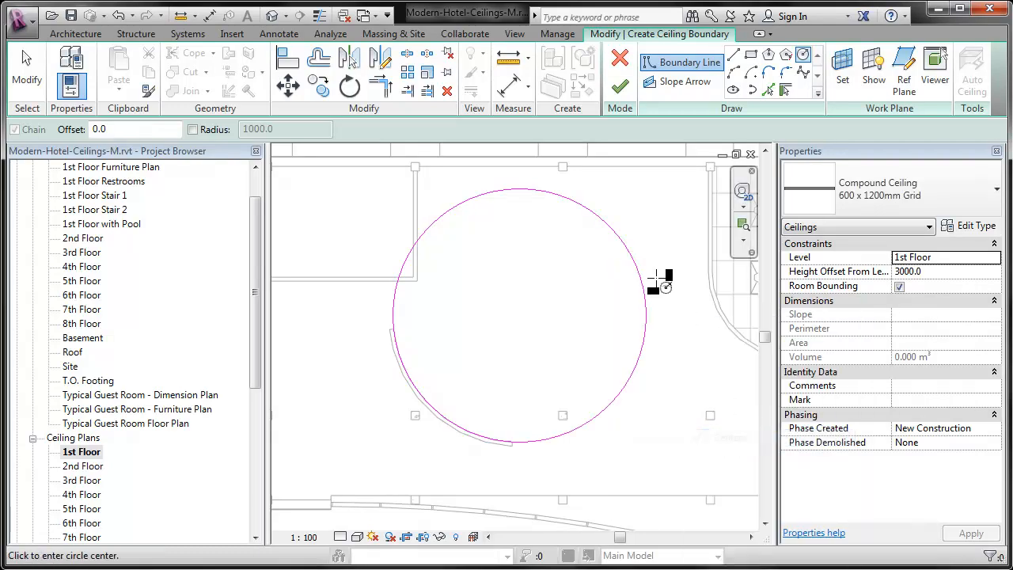
pyautogui.click(653, 273)
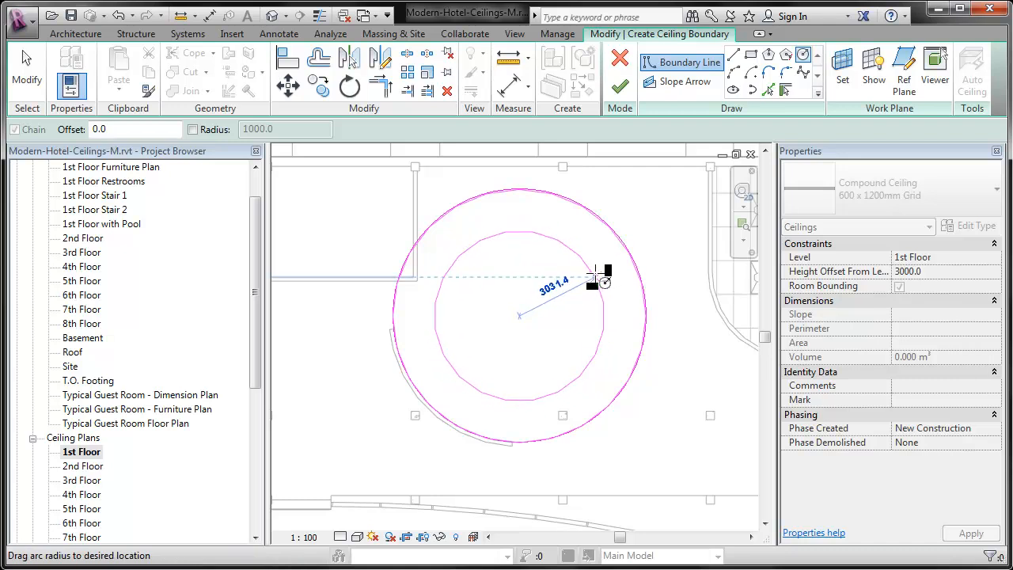
pyautogui.click(603, 271)
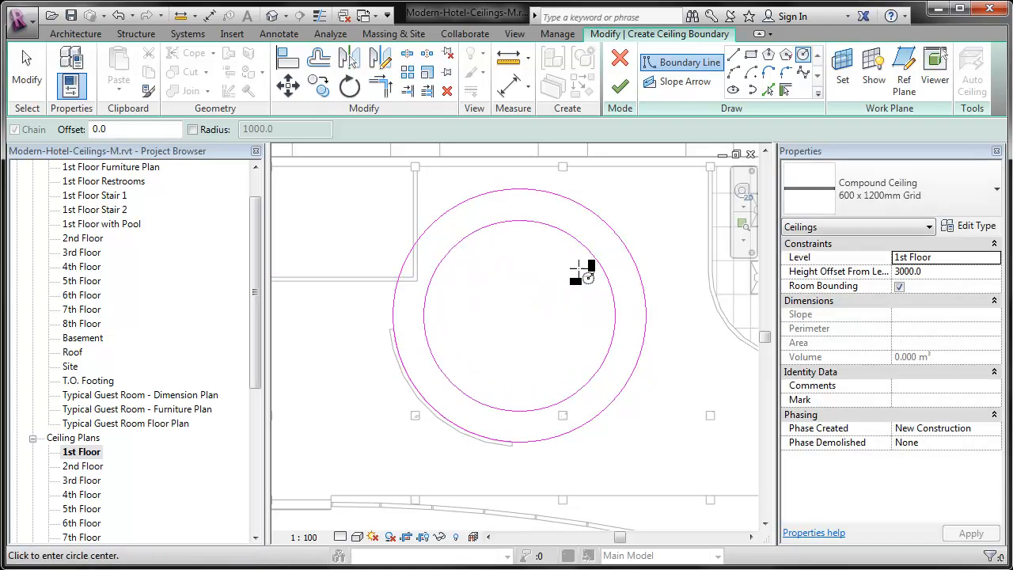
pyautogui.press('Escape')
# Add boundary lines along the rectangular room's outer wall faces and trim the outer circle to them around the room's corner.
pyautogui.scroll(2, 389, 265)
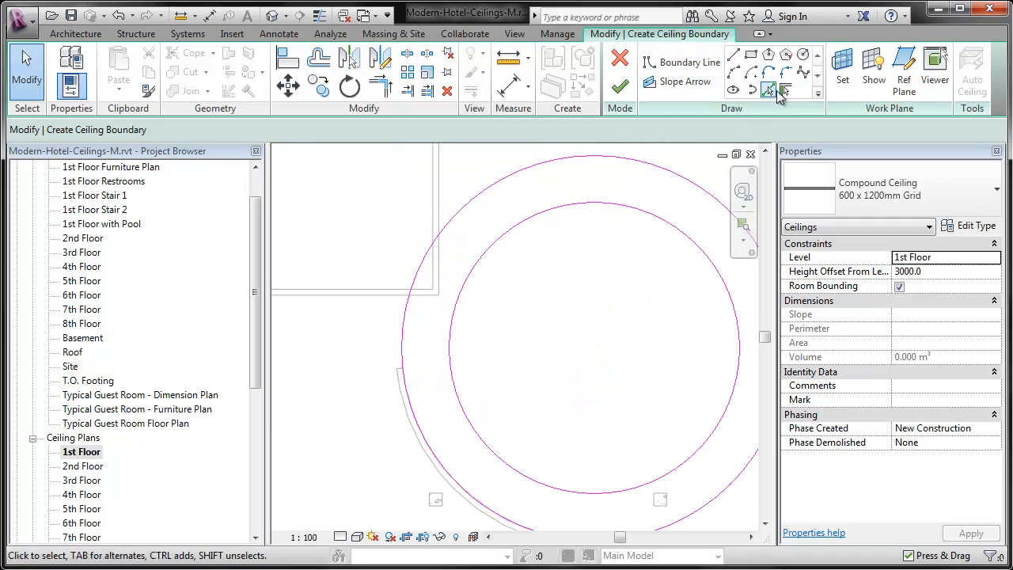
pyautogui.click(785, 91)
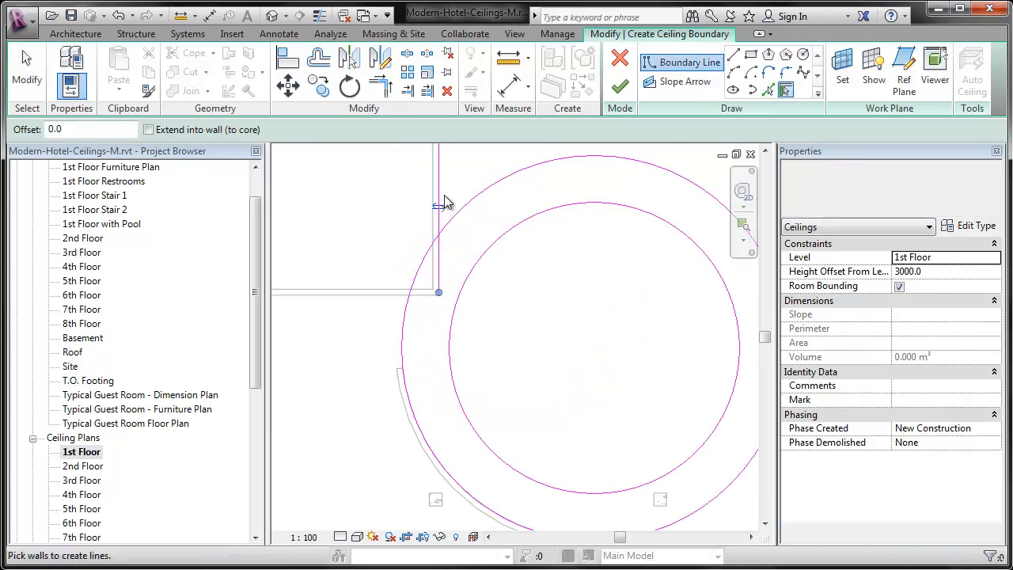
pyautogui.press('Escape')
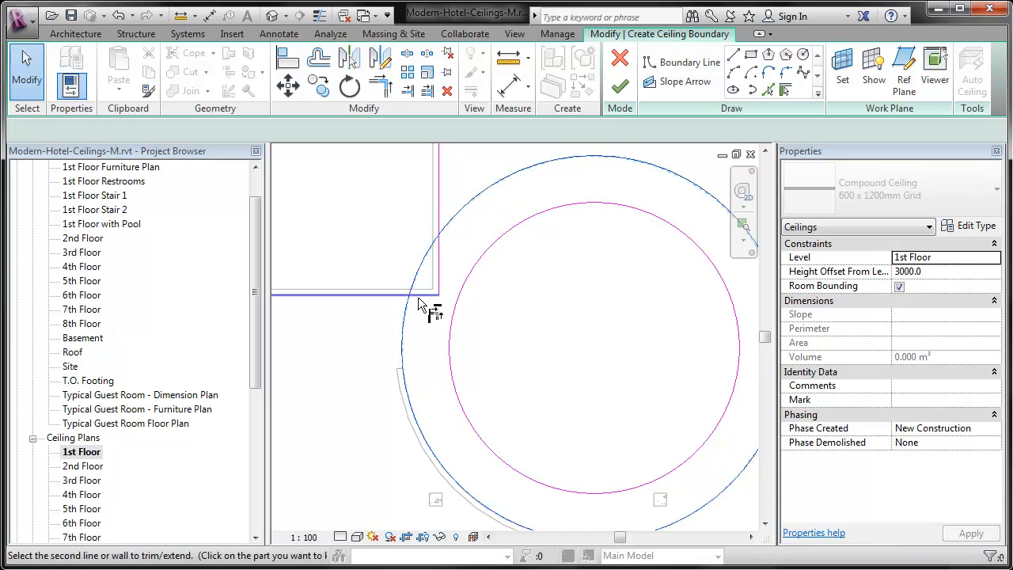
pyautogui.press('t')
pyautogui.press('r')
pyautogui.click(437, 257)
pyautogui.click(453, 218)
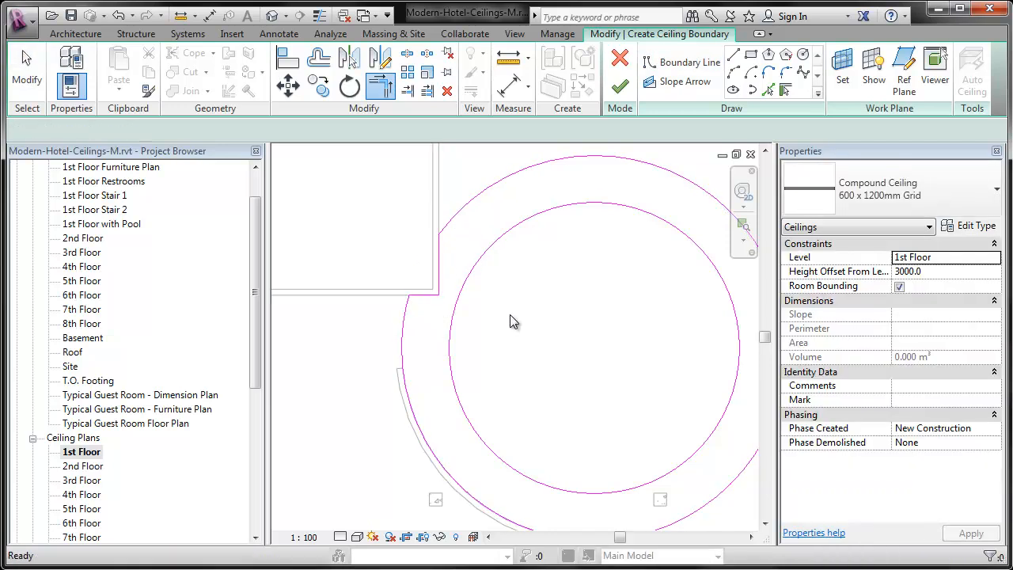
pyautogui.scroll(-3, 475, 252)
pyautogui.press('Escape')
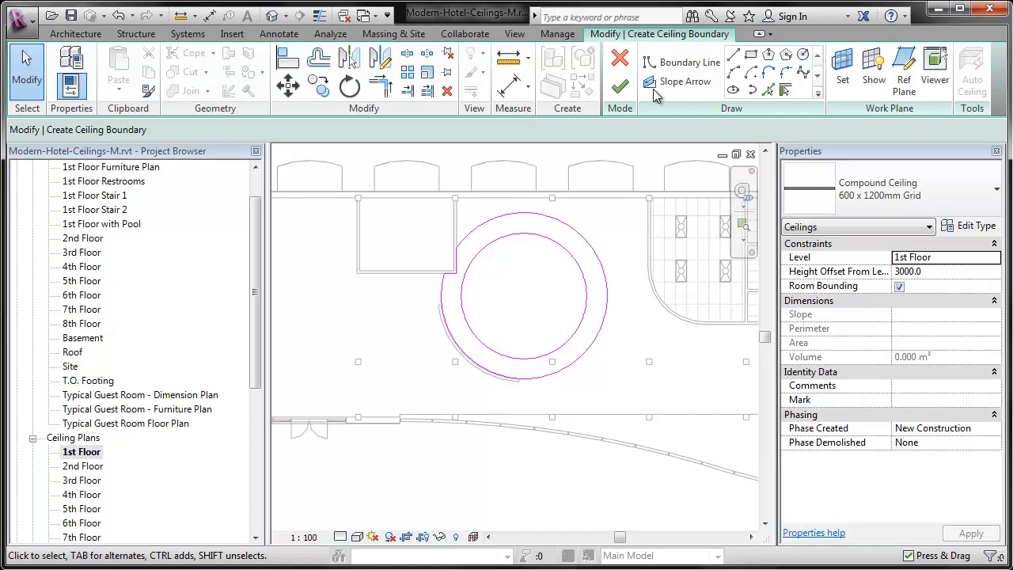
# Finish the ring-shaped ceiling, change its type to Plain and set its height offset from level to 3050.
pyautogui.click(620, 86)
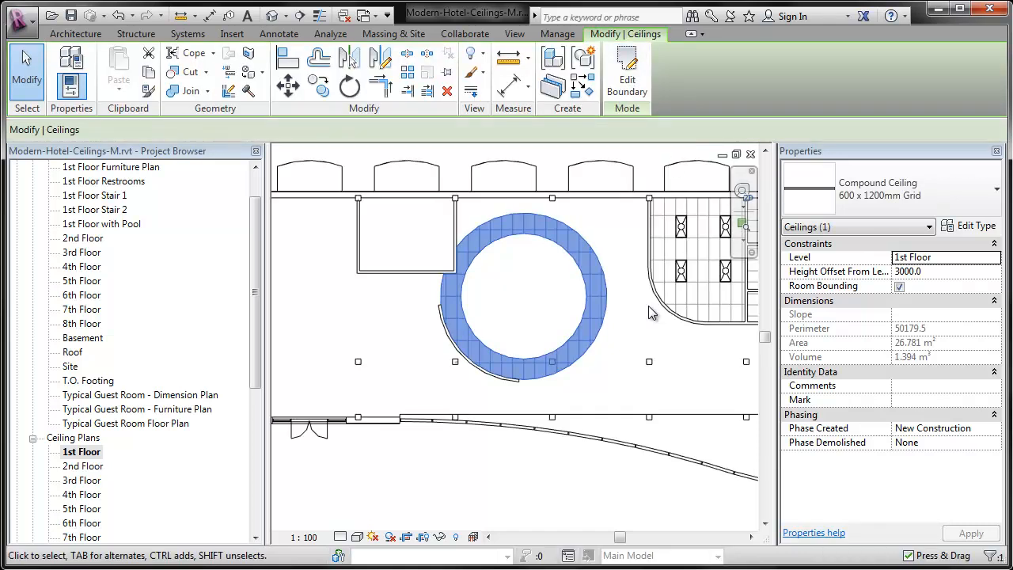
pyautogui.click(899, 196)
pyautogui.click(894, 354)
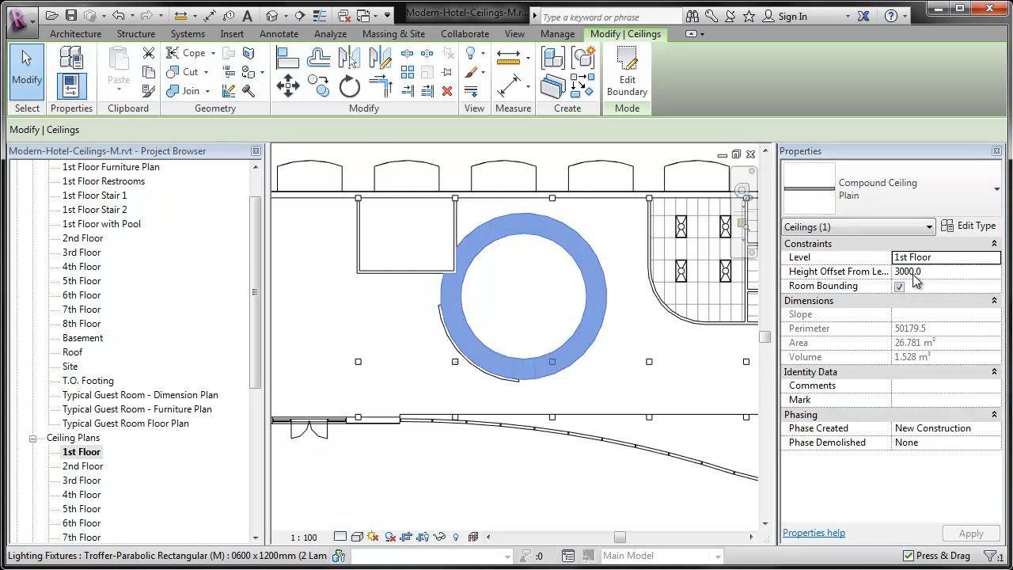
pyautogui.click(940, 271)
pyautogui.write('3050.0')
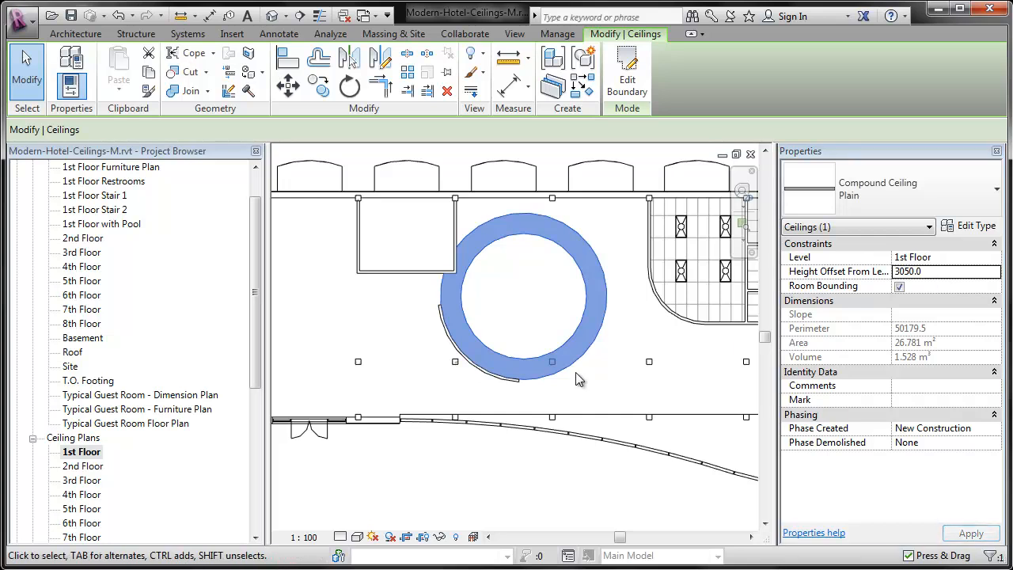
pyautogui.moveTo(448, 382); pyautogui.dragTo(447, 399, button='middle')
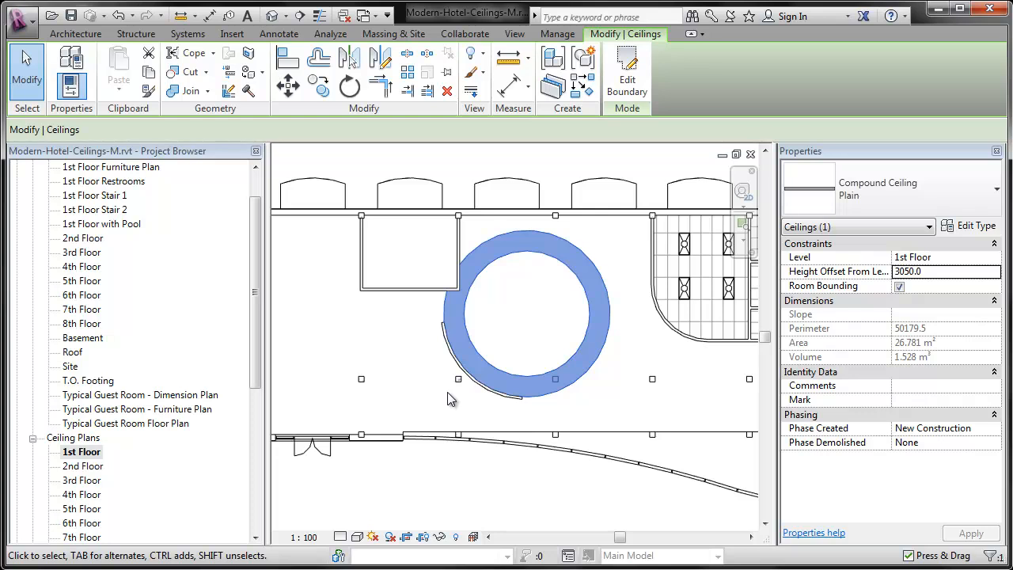
pyautogui.click(288, 267)
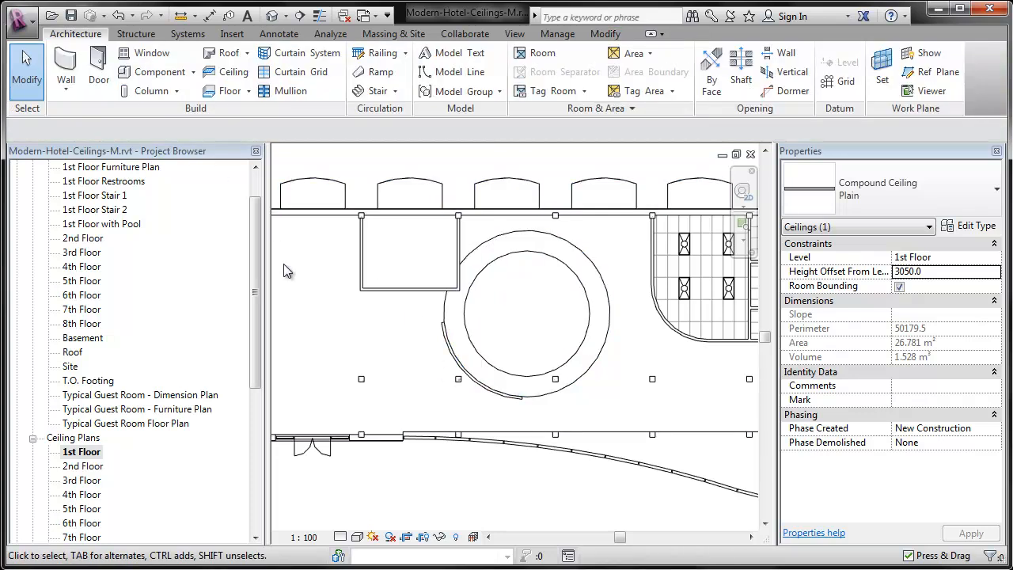
# Start a Soffit - 13mm GWB & Metal Stud wall with its top constraint up to the 1st Floor and top offset 3650.
pyautogui.click(67, 67)
pyautogui.scroll(3, 547, 288)
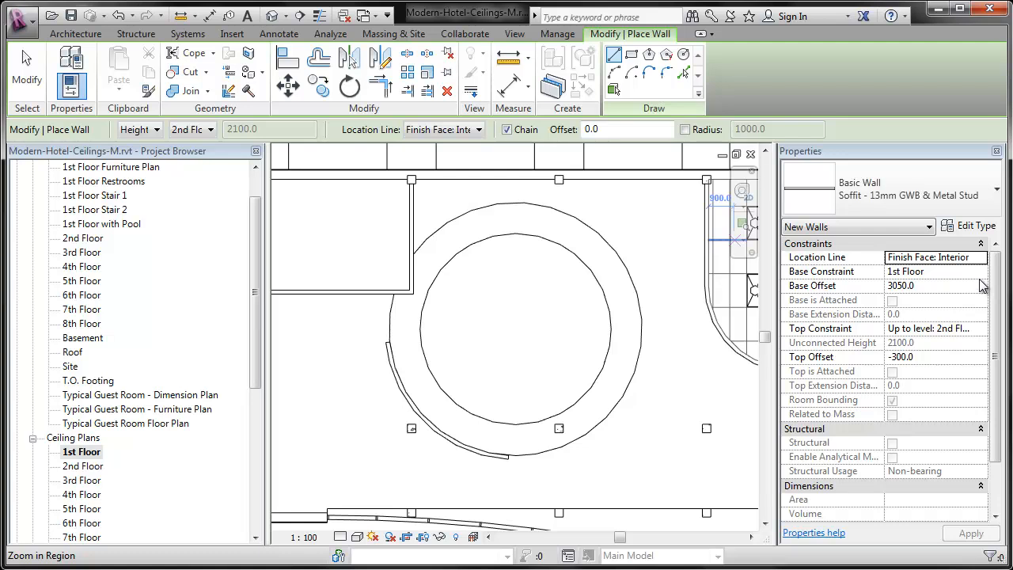
pyautogui.click(981, 328)
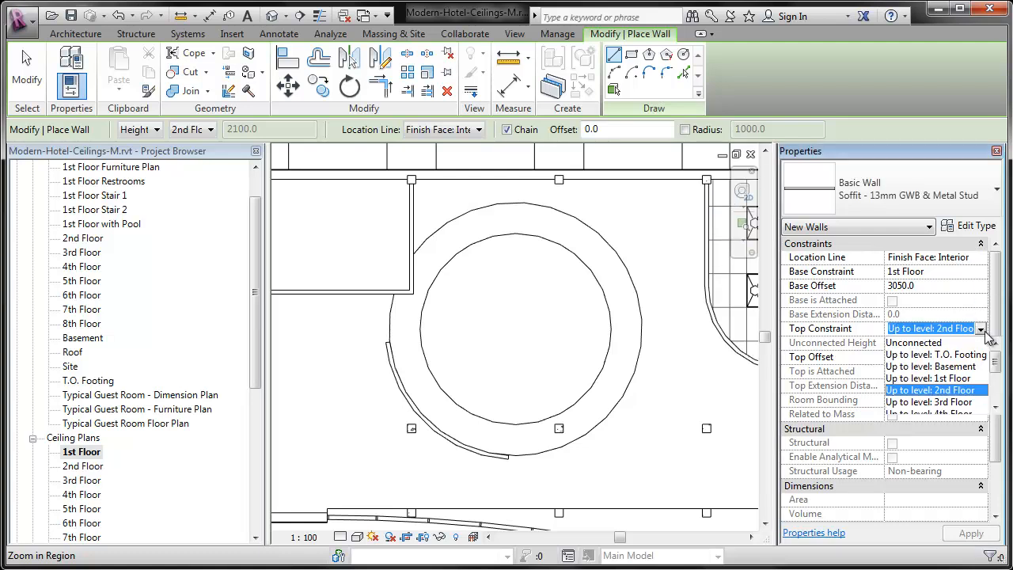
pyautogui.click(966, 378)
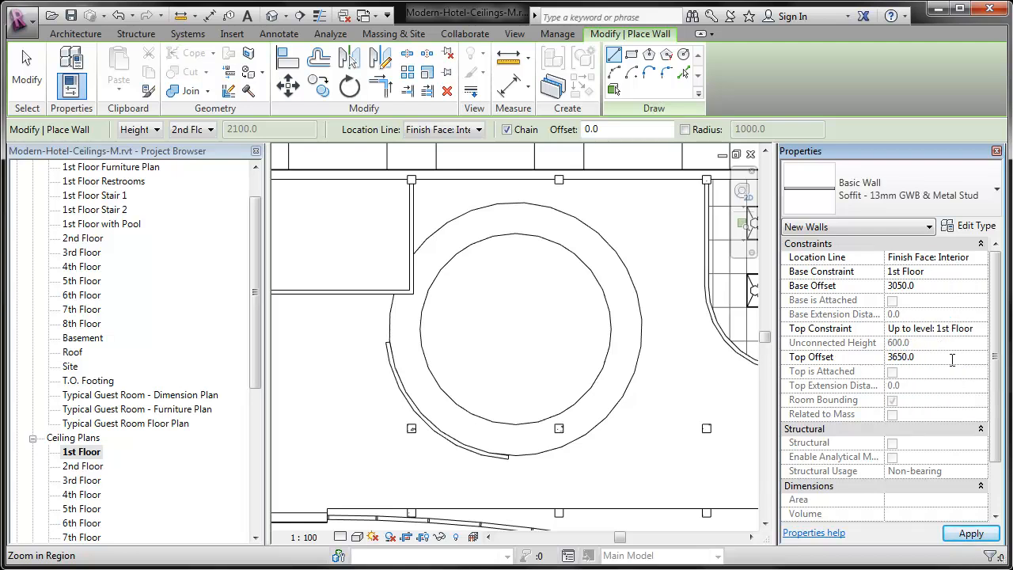
pyautogui.moveTo(678, 369); pyautogui.dragTo(678, 379, button='middle')
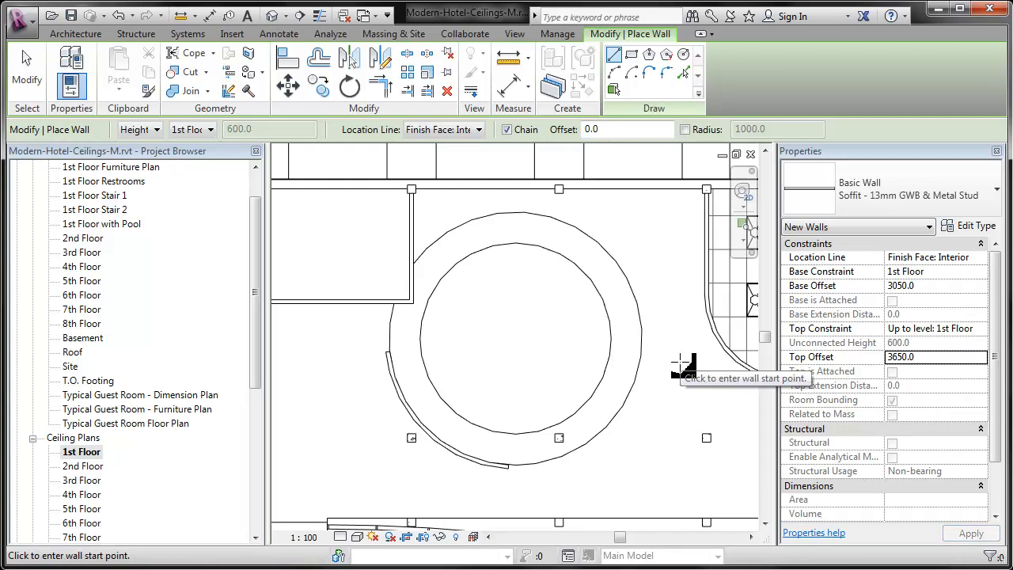
# Create the soffit wall by picking the ring ceiling's inner circular edge, with the wall thickness outside the opening.
pyautogui.click(684, 72)
pyautogui.scroll(3, 510, 237)
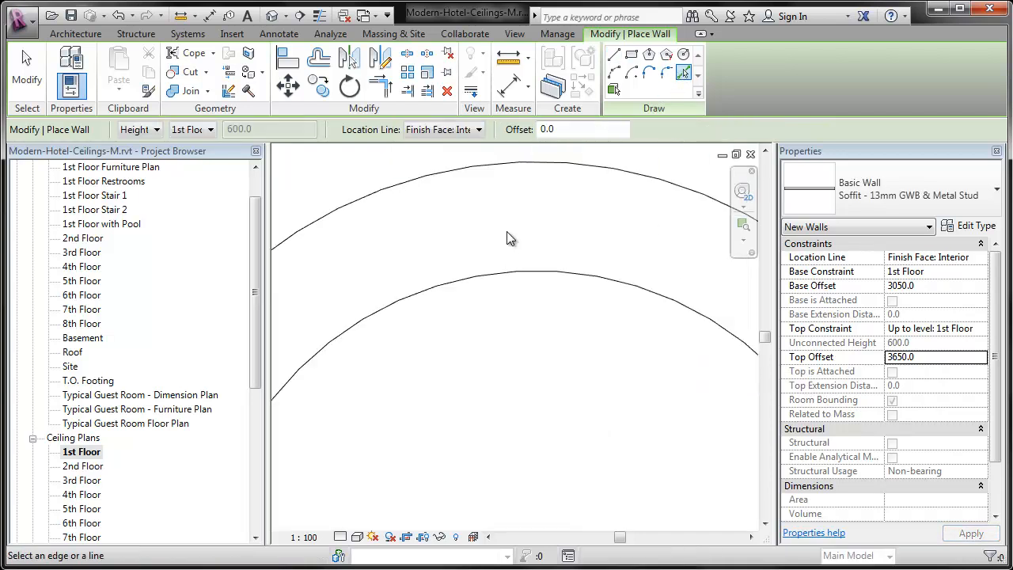
pyautogui.click(509, 276)
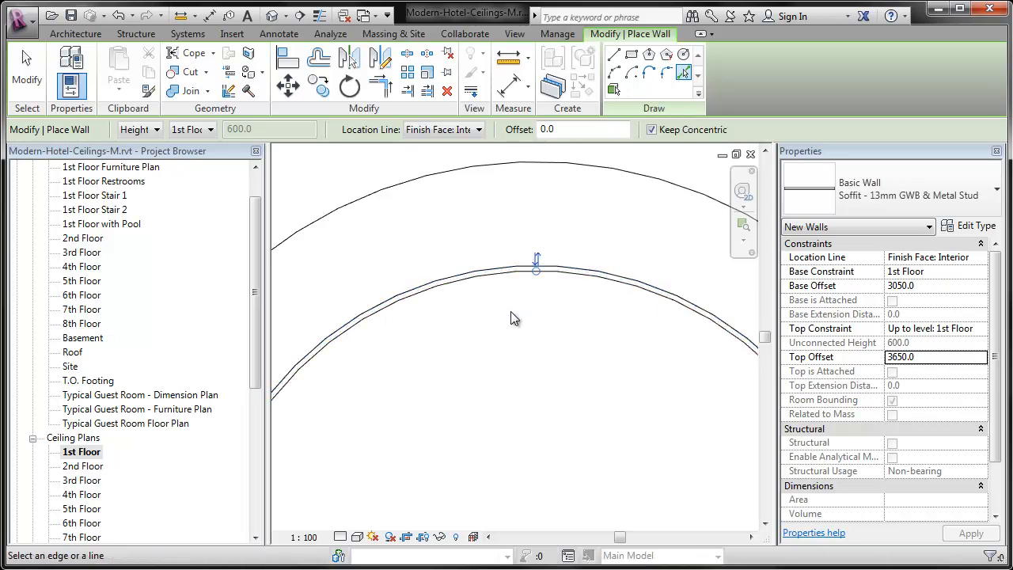
pyautogui.moveTo(523, 333); pyautogui.dragTo(530, 328, button='middle')
pyautogui.press('Escape')
pyautogui.press('Escape')
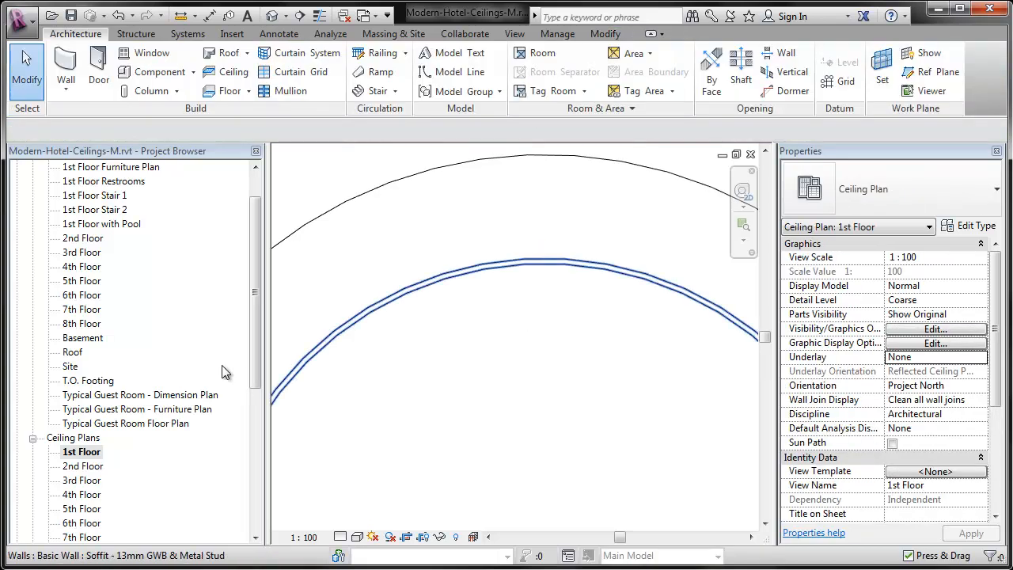
# Open the 1st Floor floor plan and place a camera inside the curved exterior wall, aimed northwest across the room with the ring ceiling.
pyautogui.moveTo(256, 336); pyautogui.dragTo(255, 312)
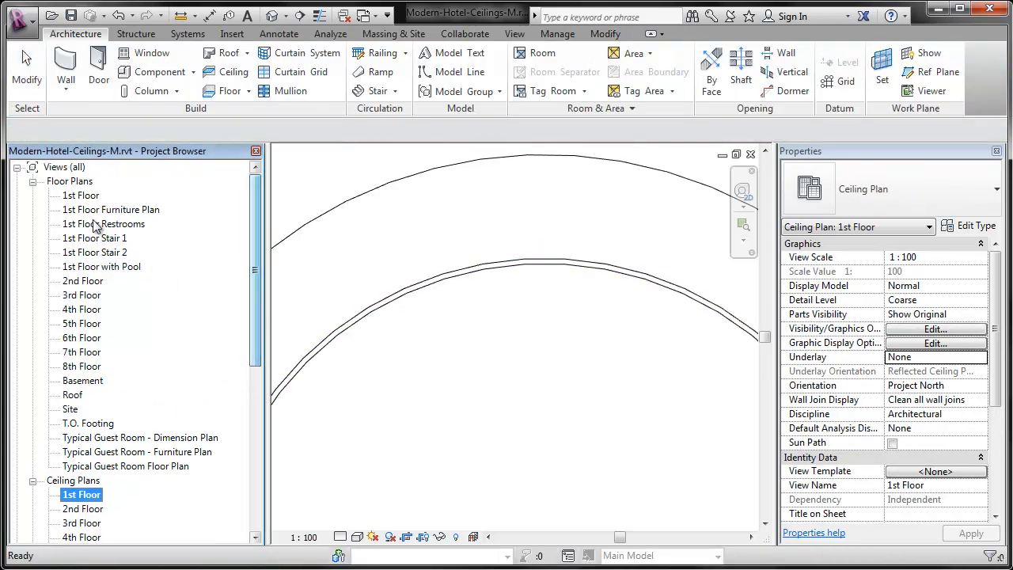
pyautogui.doubleClick(84, 196)
pyautogui.moveTo(471, 335); pyautogui.dragTo(474, 318, button='middle')
pyautogui.click(285, 15)
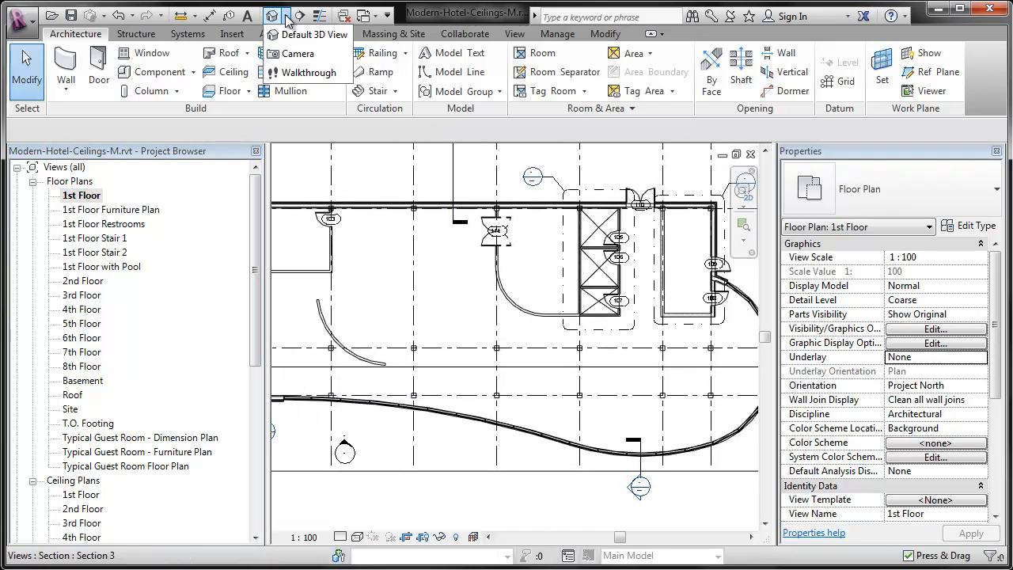
pyautogui.click(309, 35)
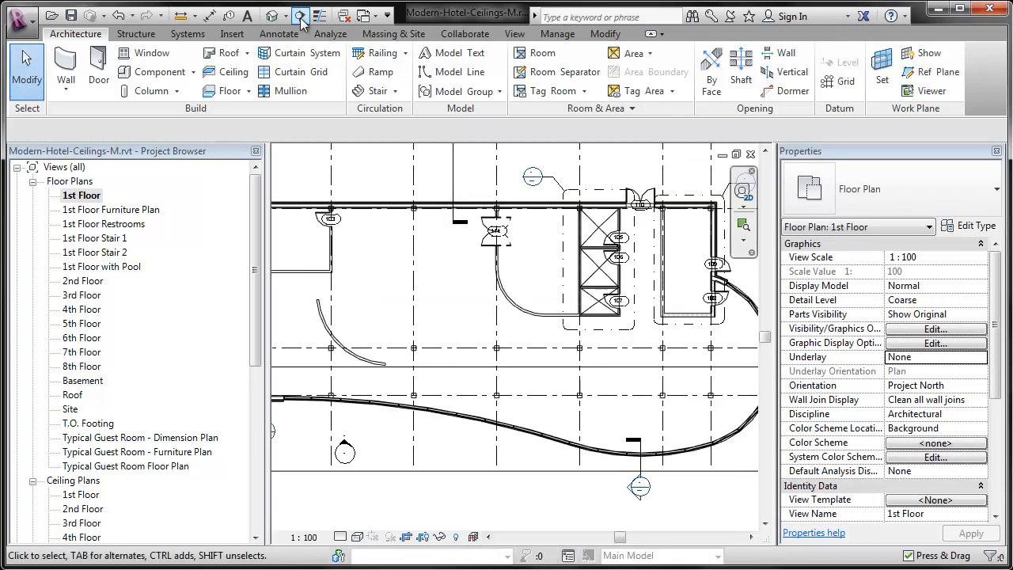
pyautogui.click(285, 15)
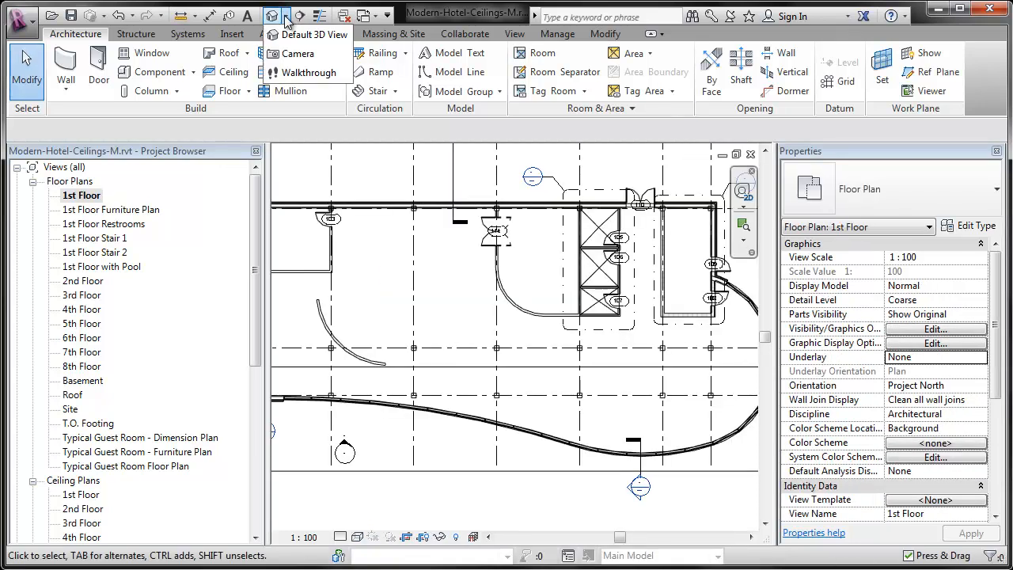
pyautogui.click(298, 53)
pyautogui.click(644, 418)
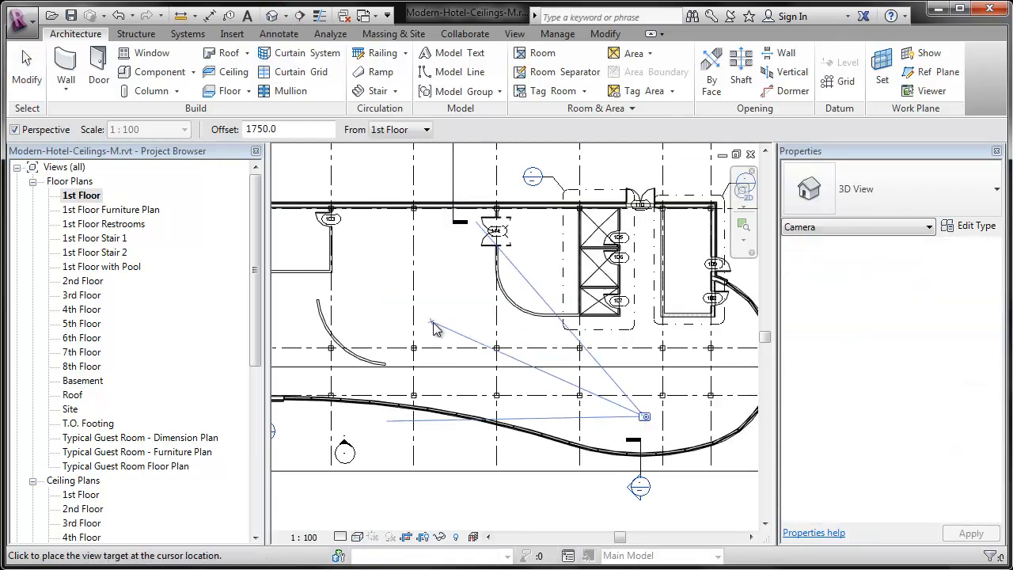
pyautogui.click(320, 252)
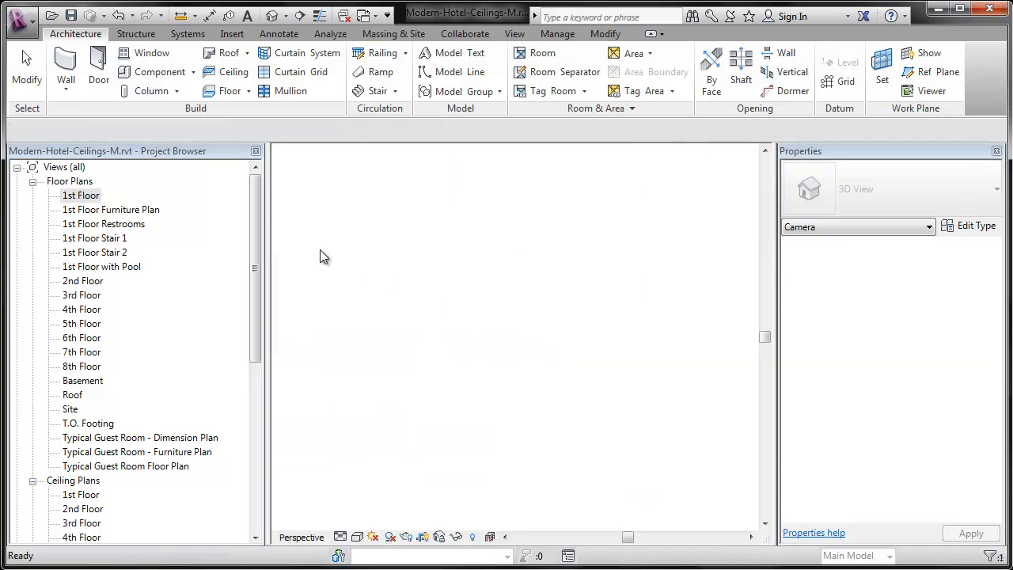
pyautogui.scroll(5, 562, 289)
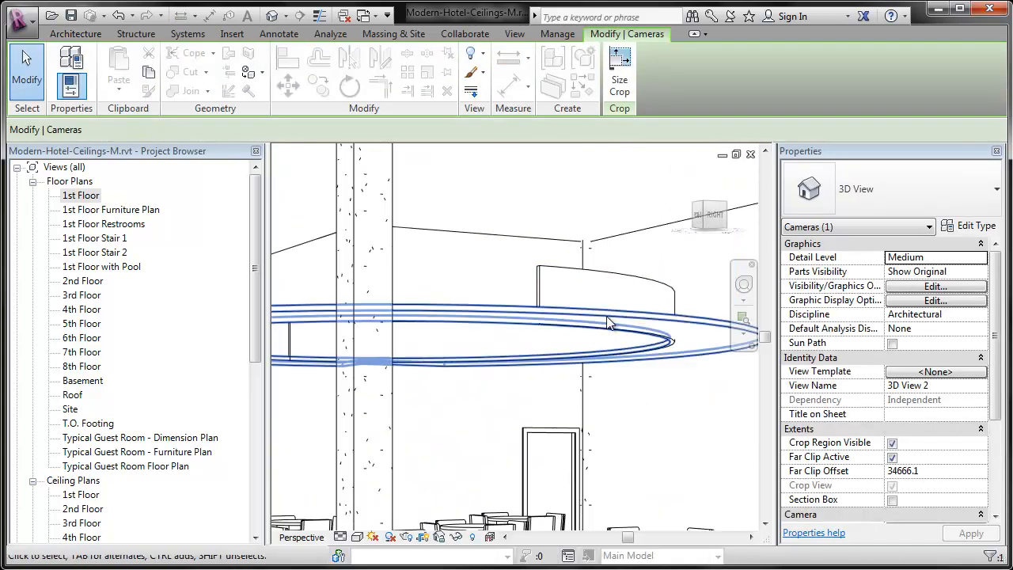
pyautogui.scroll(-5, 578, 293)
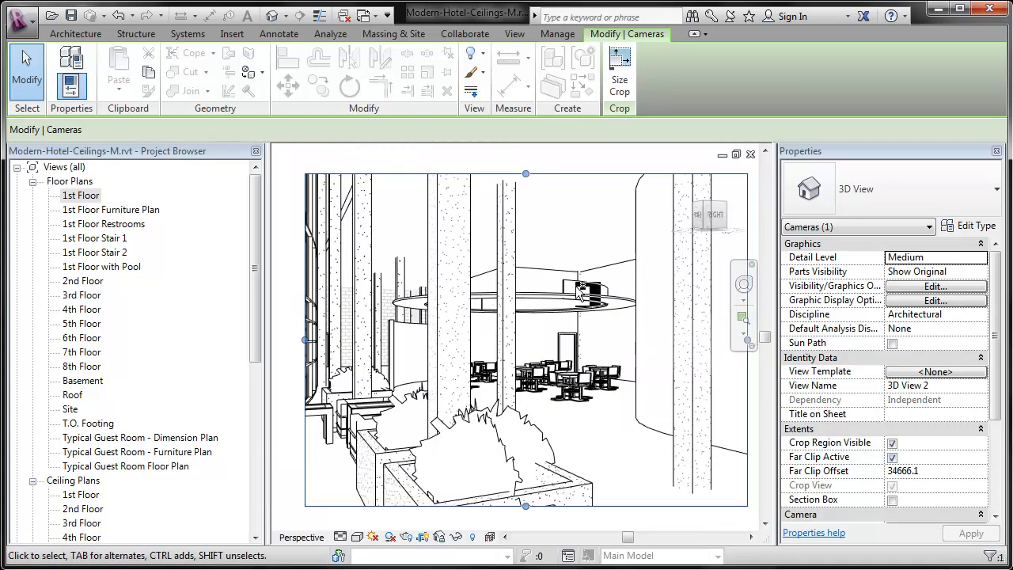
# Return to the 1st Floor ceiling plan and add the second soffit wall along the remaining lower half of the ring ceiling's inner circle.
pyautogui.hotkey('ctrl', 'Tab')
pyautogui.hotkey('ctrl', 'Tab')
pyautogui.scroll(-3, 471, 271)
pyautogui.click(444, 329)
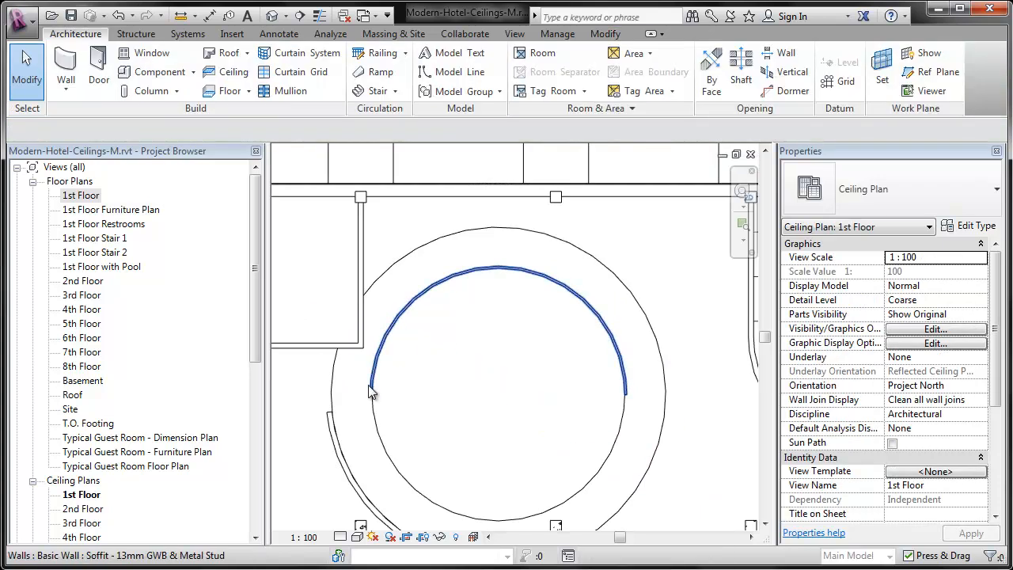
pyautogui.press('w')
pyautogui.press('a')
pyautogui.click(681, 73)
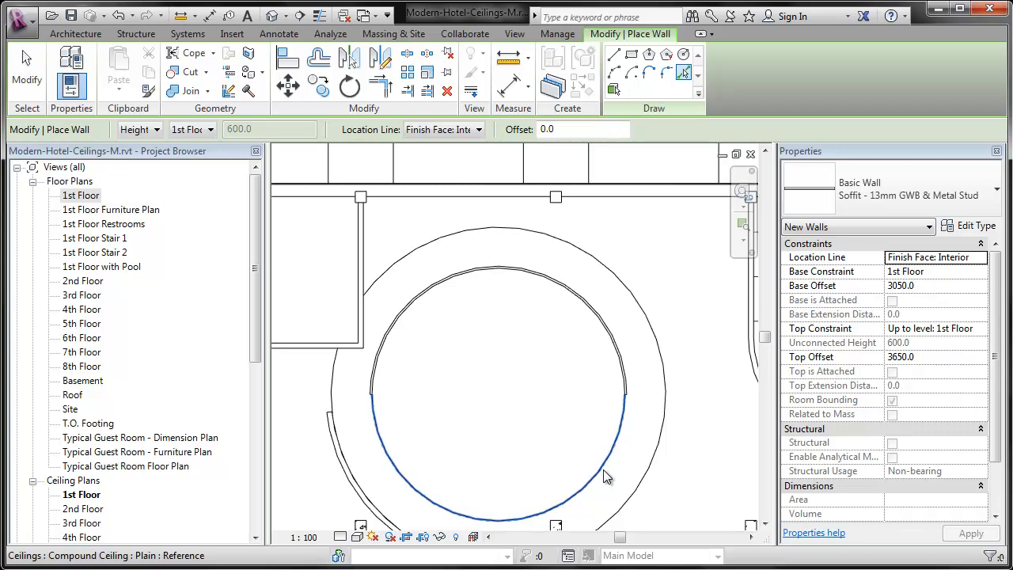
pyautogui.scroll(5, 614, 438)
pyautogui.click(625, 444)
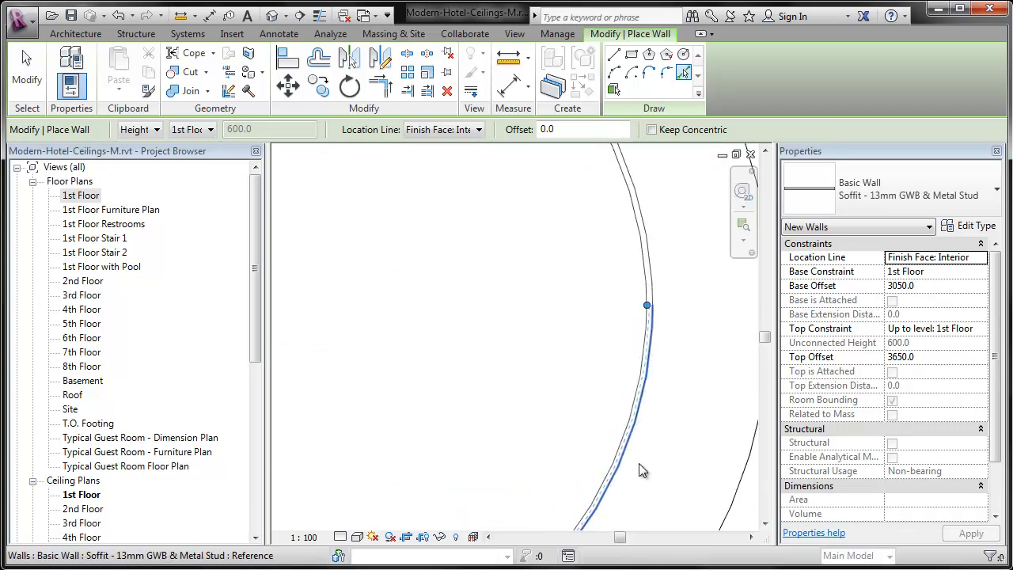
pyautogui.press('Escape')
pyautogui.press('Escape')
# Open the 3D View 2 camera view and examine the soffit walls around the ring ceiling's opening.
pyautogui.click(86, 508)
pyautogui.scroll(-5, 86, 499)
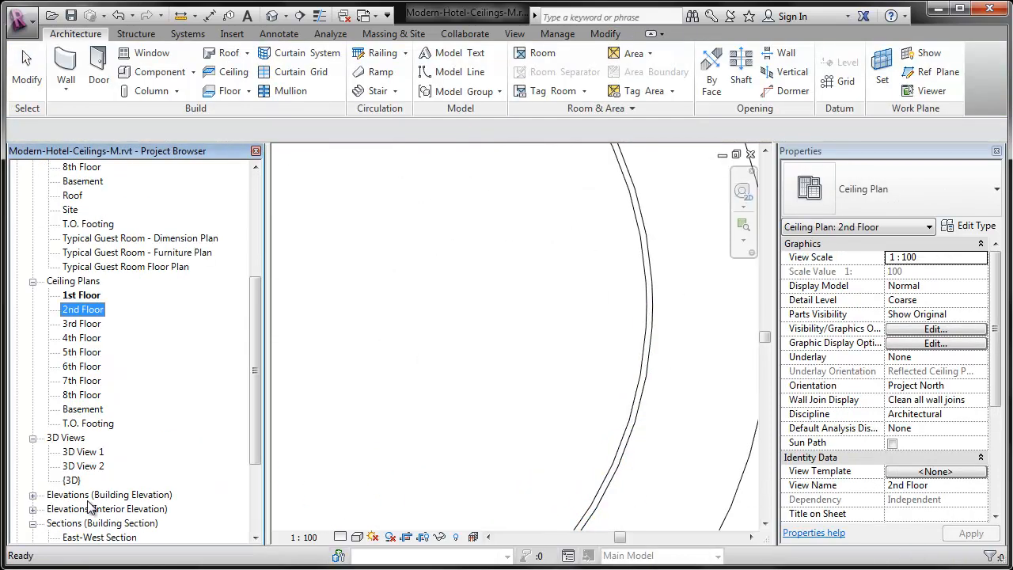
pyautogui.doubleClick(85, 452)
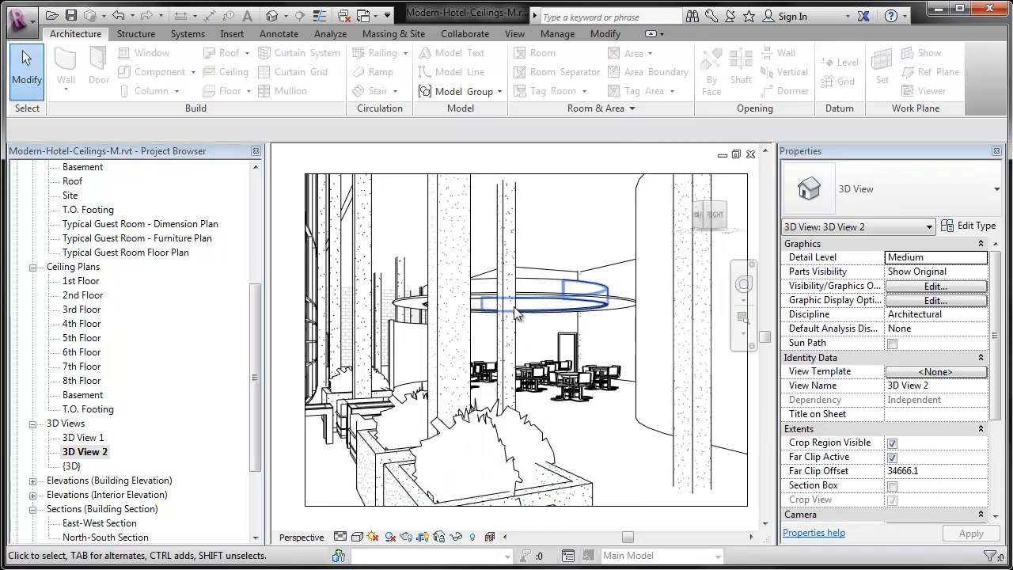
pyautogui.click(485, 289)
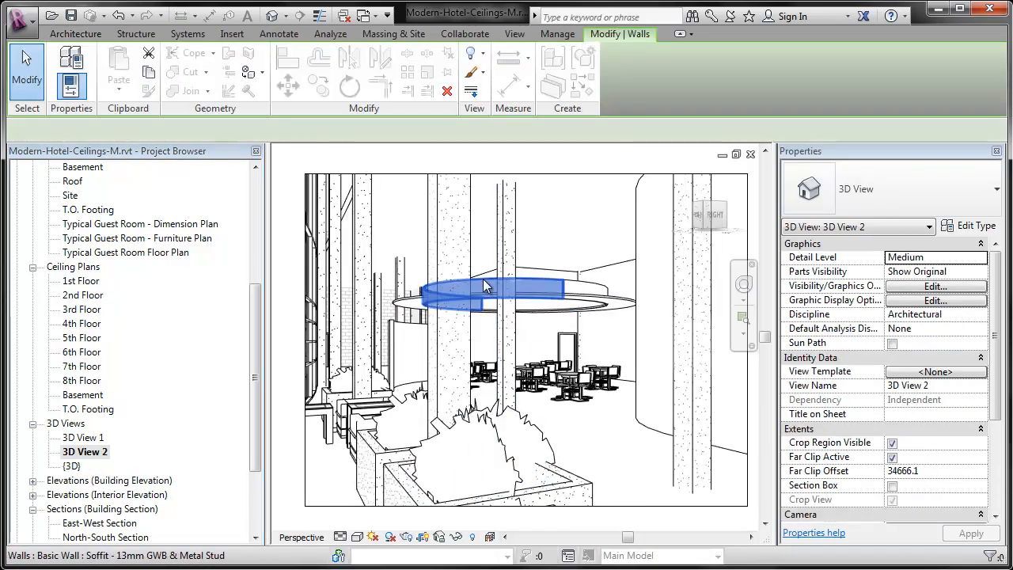
pyautogui.press('Escape')
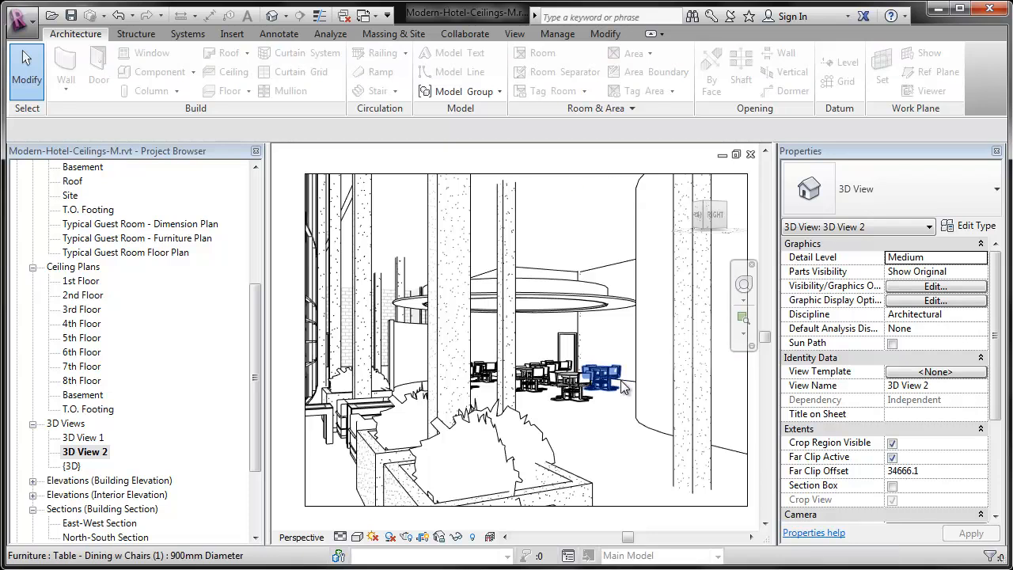